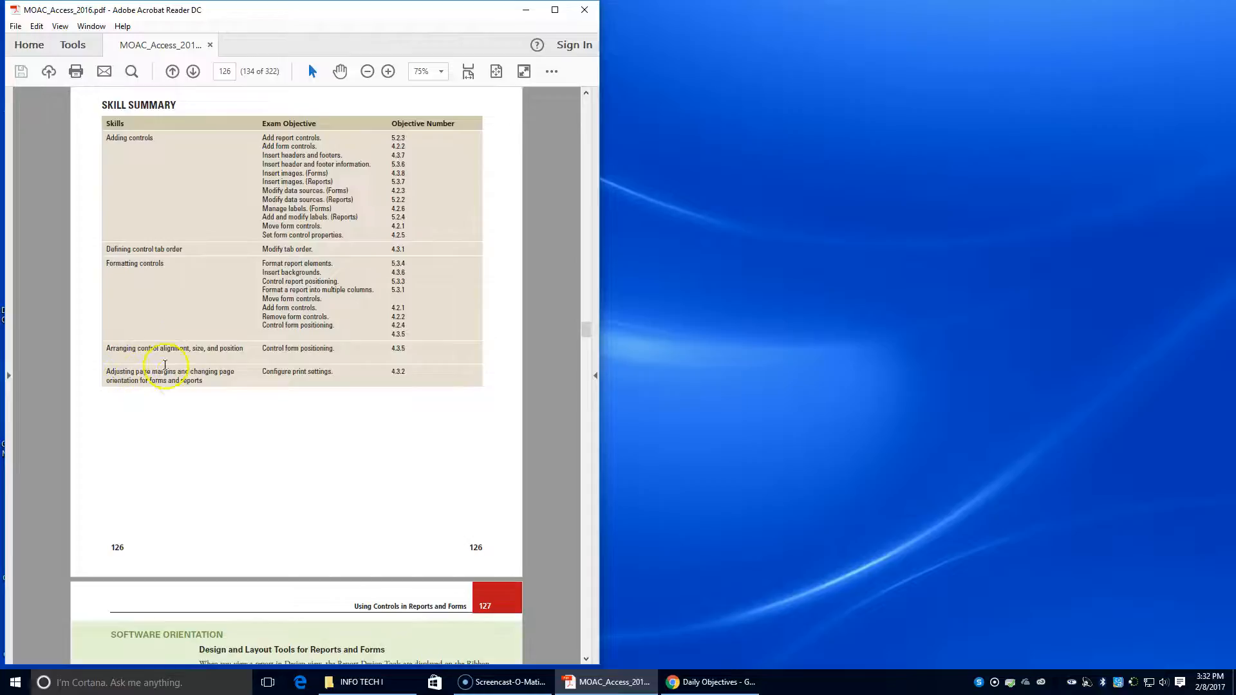
# - Read through the Lesson 8 textbook pages to the Add Unbound Controls exercise on page 128
pyautogui.scroll(-2, 178, 381)
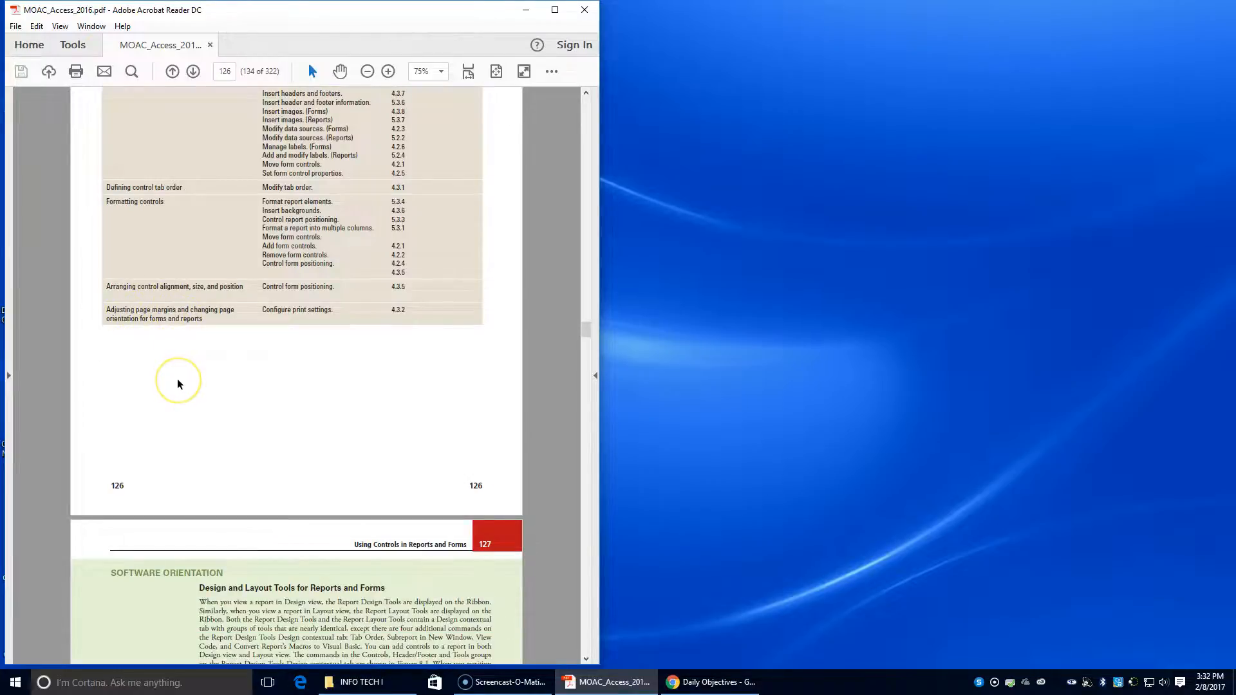
pyautogui.scroll(-1, 178, 384)
pyautogui.scroll(-14, 178, 384)
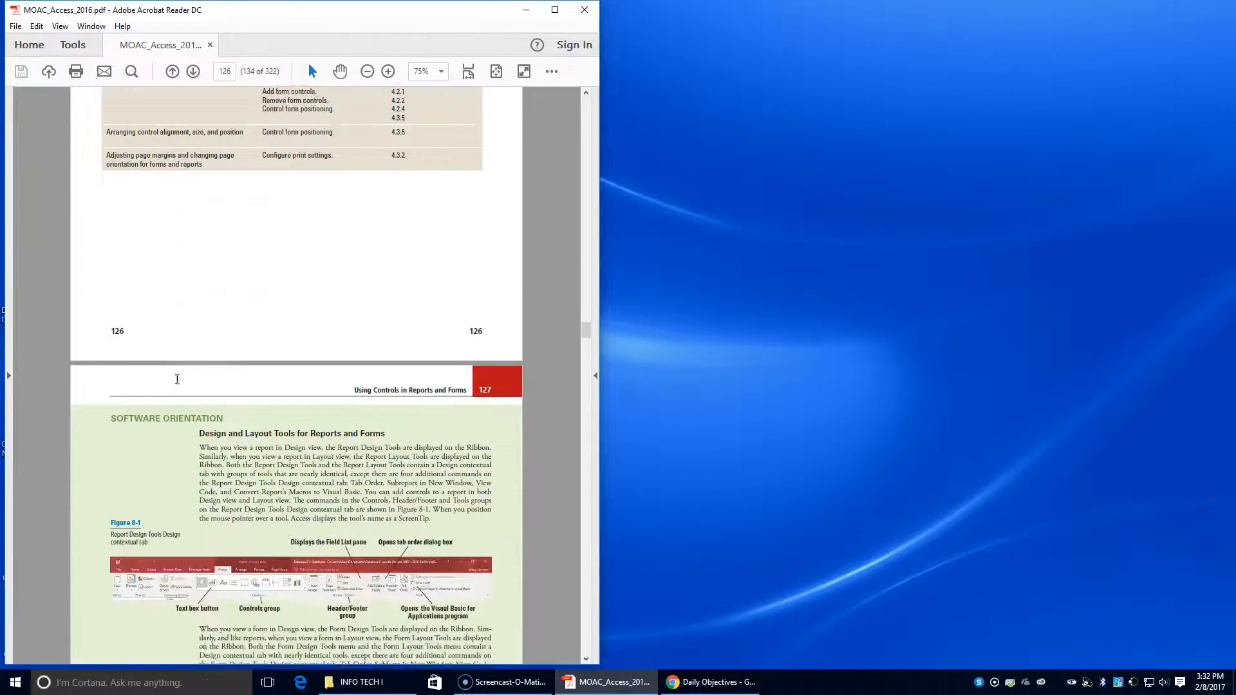
pyautogui.scroll(-11, 178, 384)
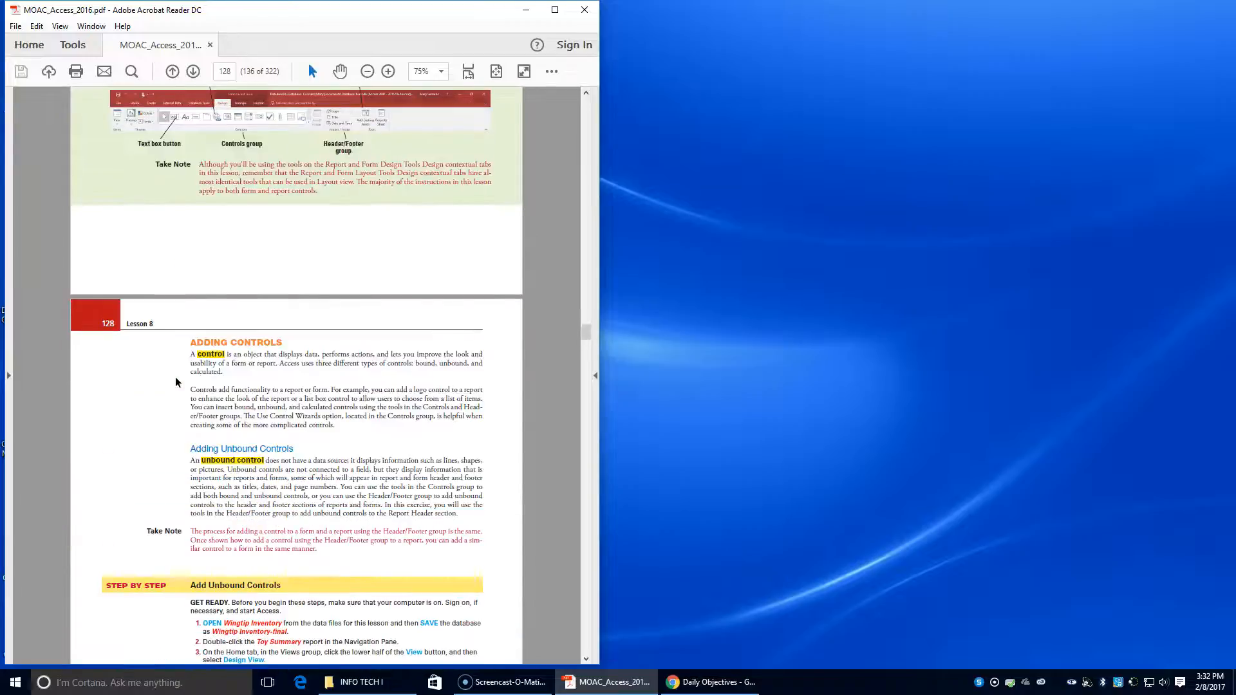
pyautogui.click(193, 358)
pyautogui.scroll(-1, 284, 390)
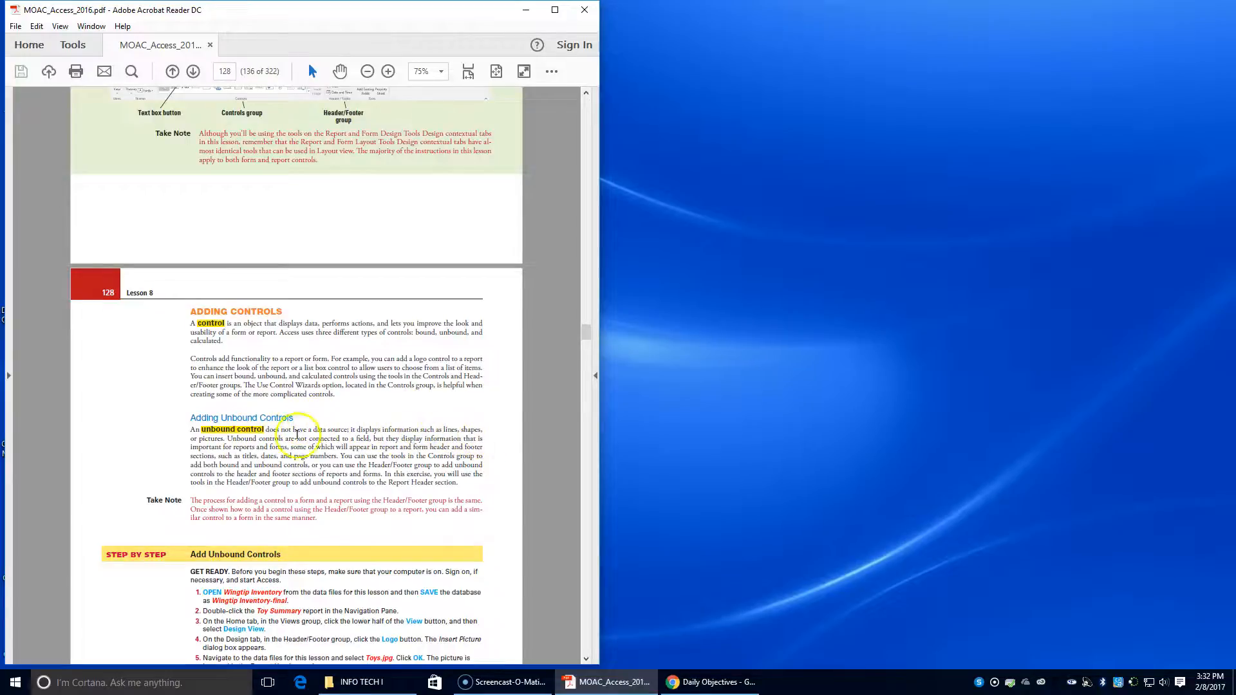
pyautogui.scroll(-3, 245, 468)
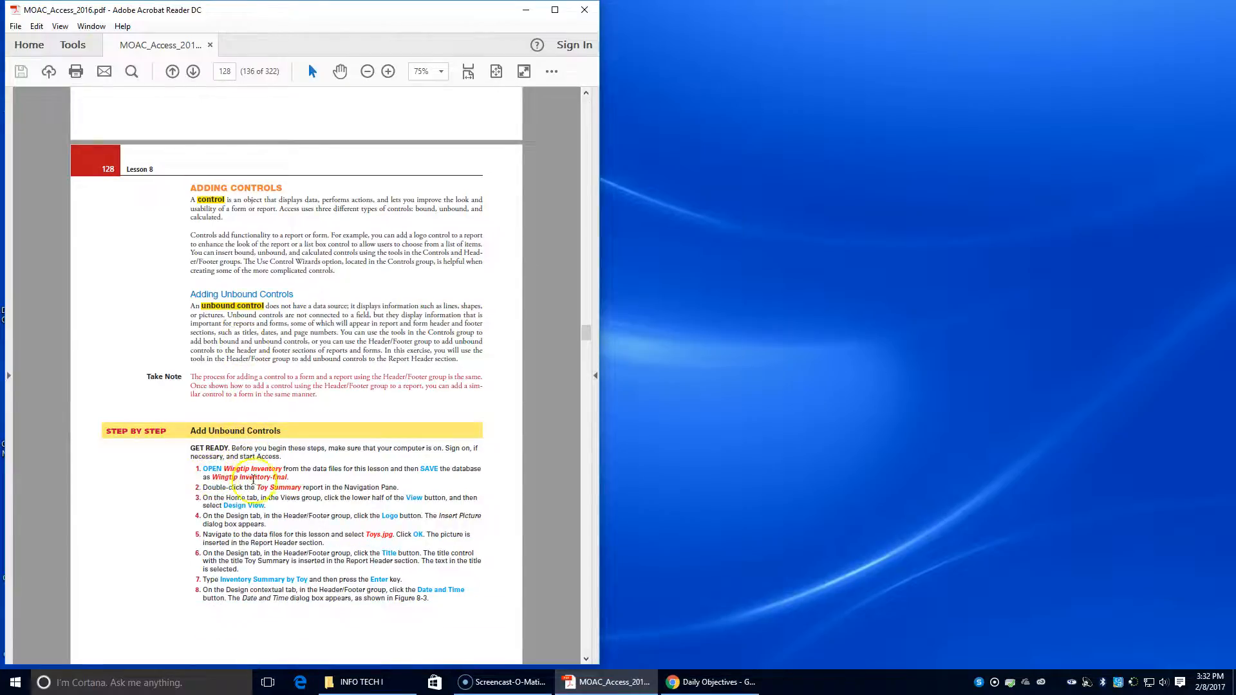
# - Open the Wingtip Inventory database from the Lesson08 Student Data Files folder under ACCESS\DATA FILES, and close the file browser window
pyautogui.click(341, 684)
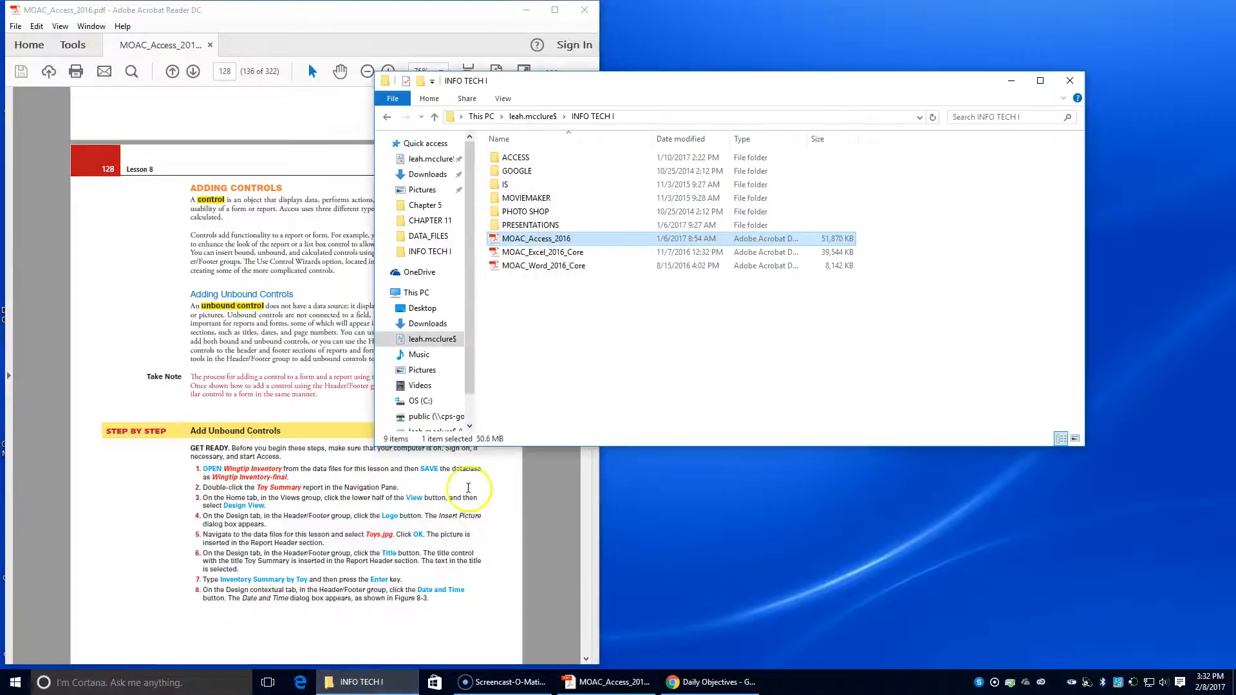
pyautogui.doubleClick(527, 161)
pyautogui.doubleClick(525, 161)
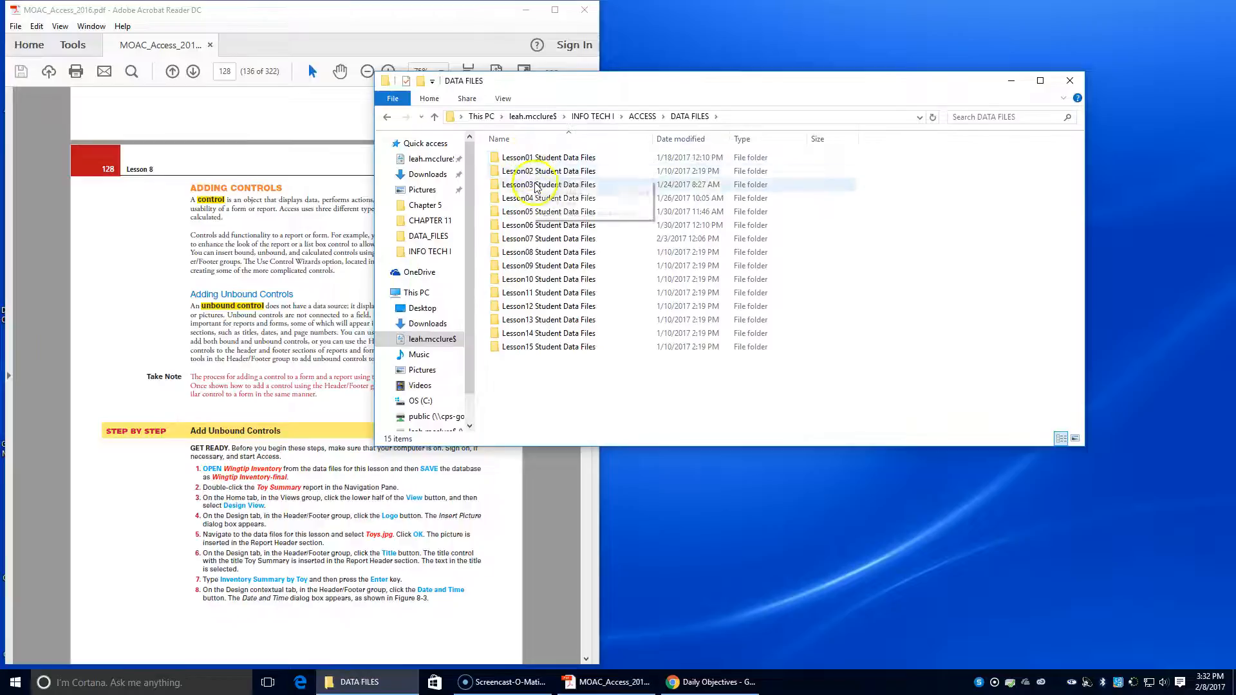
pyautogui.doubleClick(527, 251)
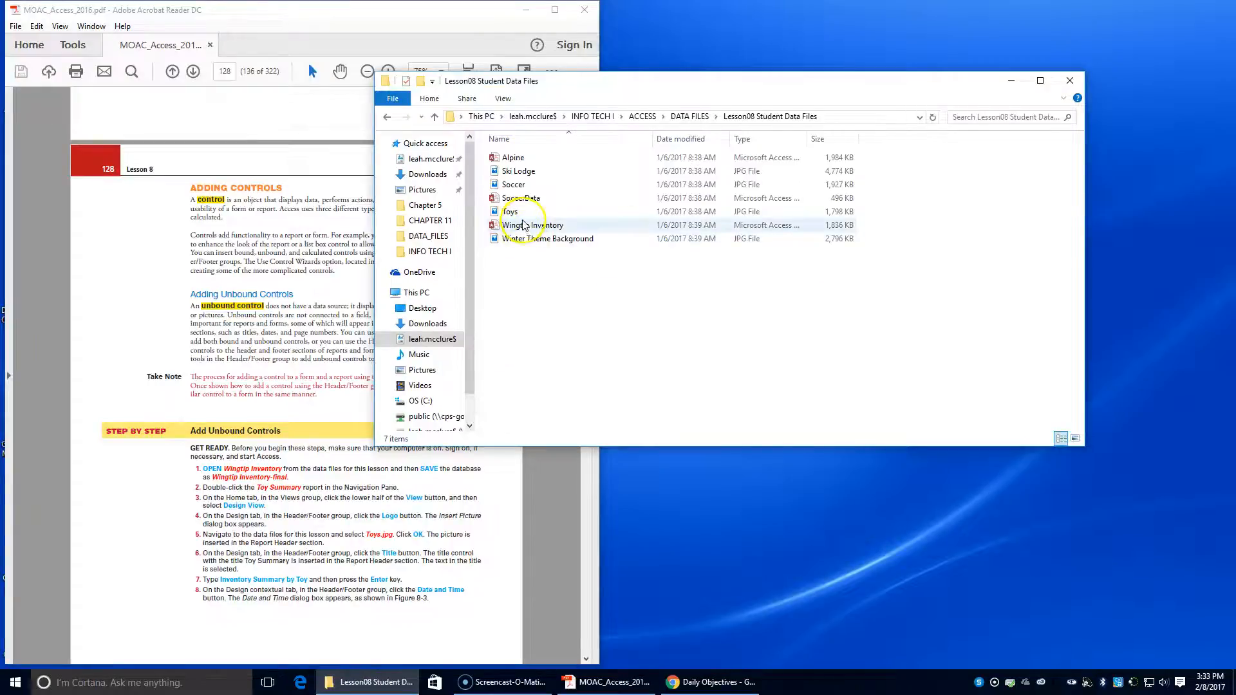
pyautogui.doubleClick(523, 226)
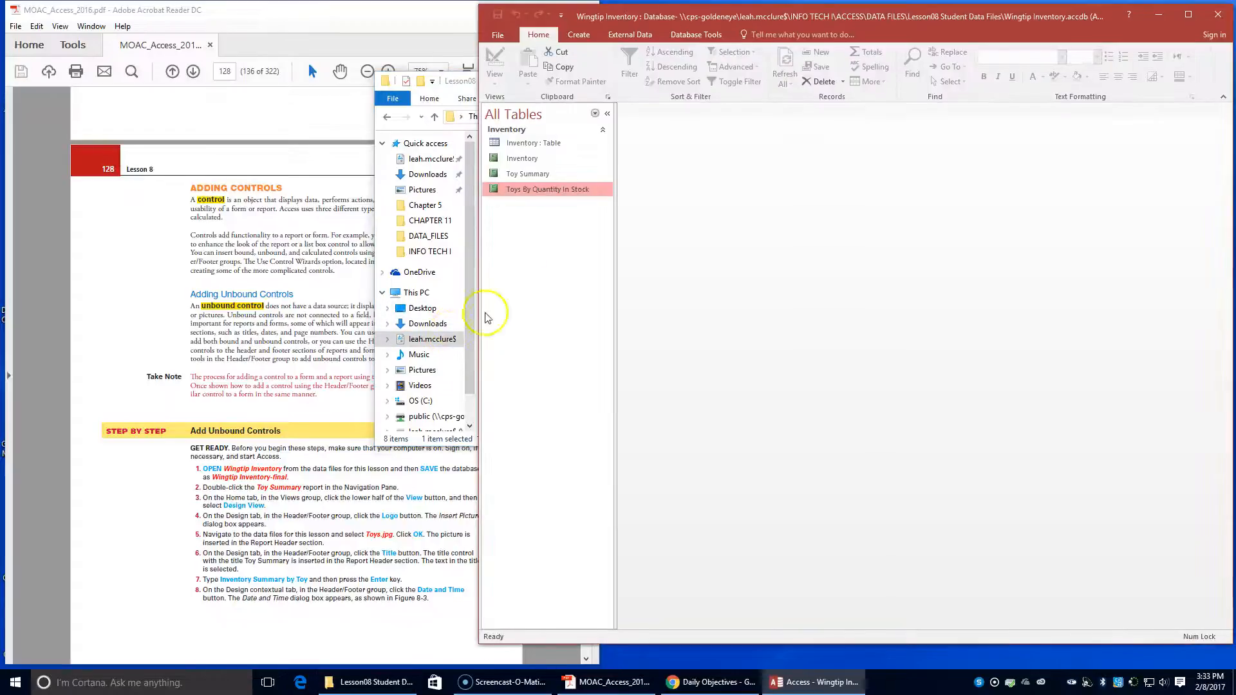
pyautogui.click(403, 174)
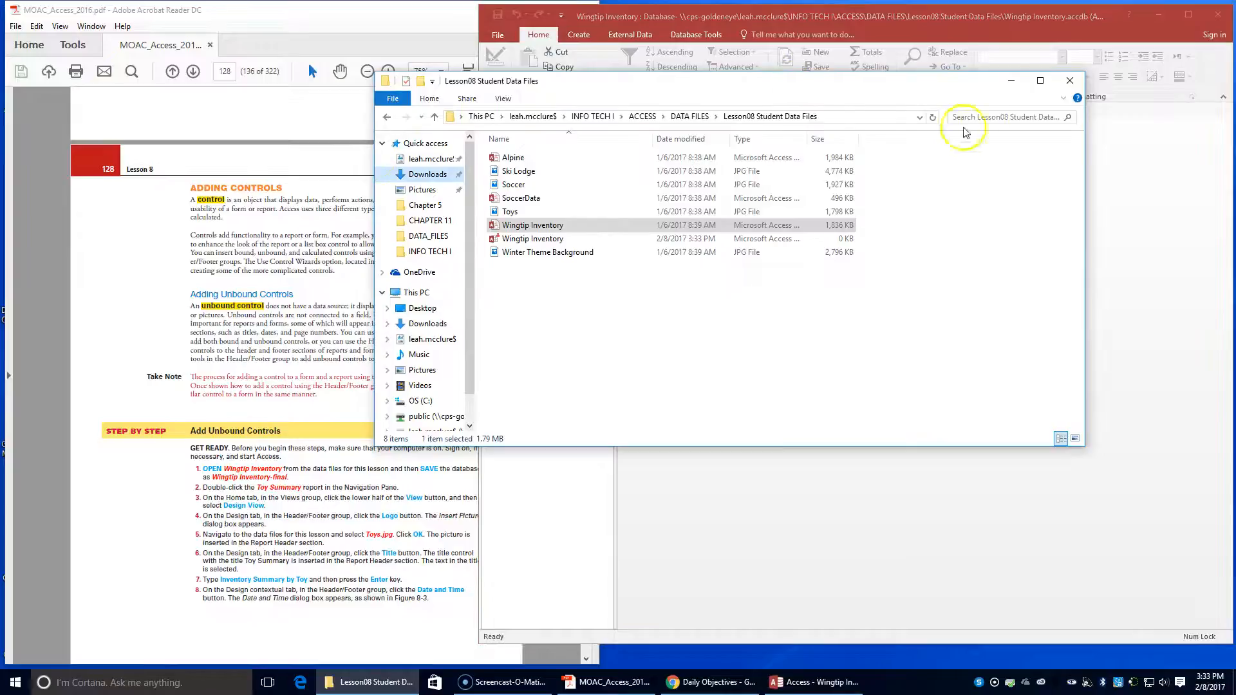
pyautogui.click(1069, 80)
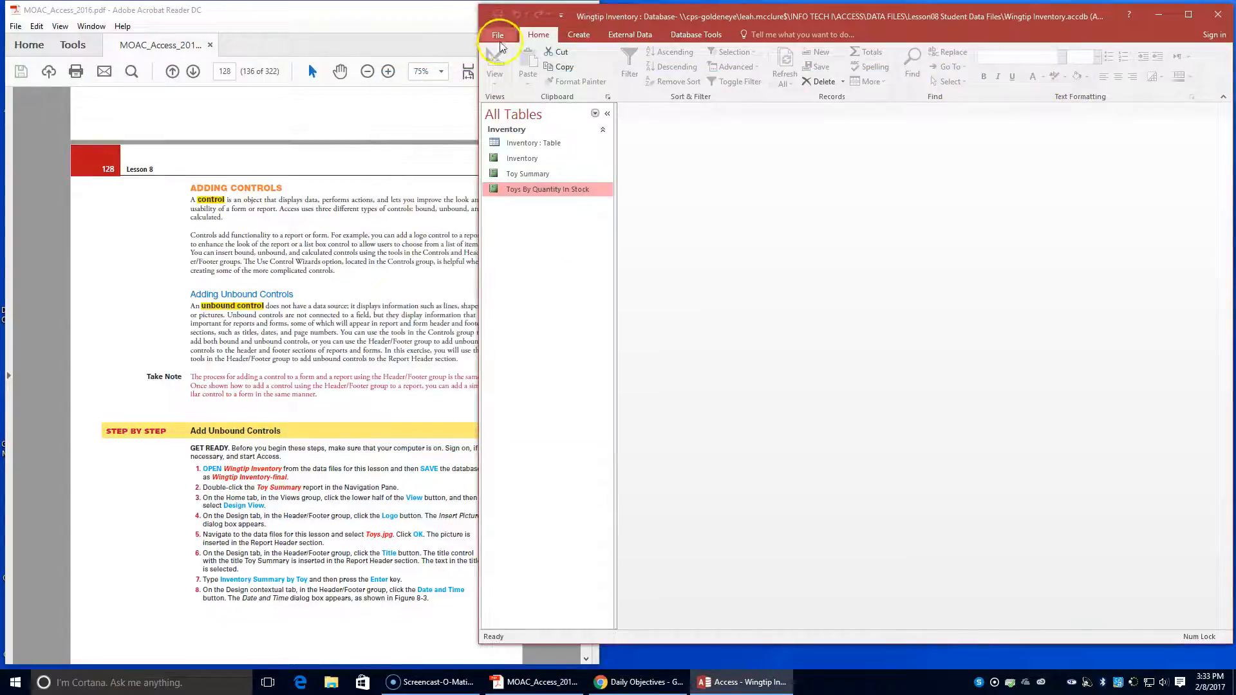
# - Start saving a copy of the database in Access Database format and choose the INFO TECH I\ACCESS\LESSON 8 folder as its location
pyautogui.click(498, 34)
pyautogui.click(503, 162)
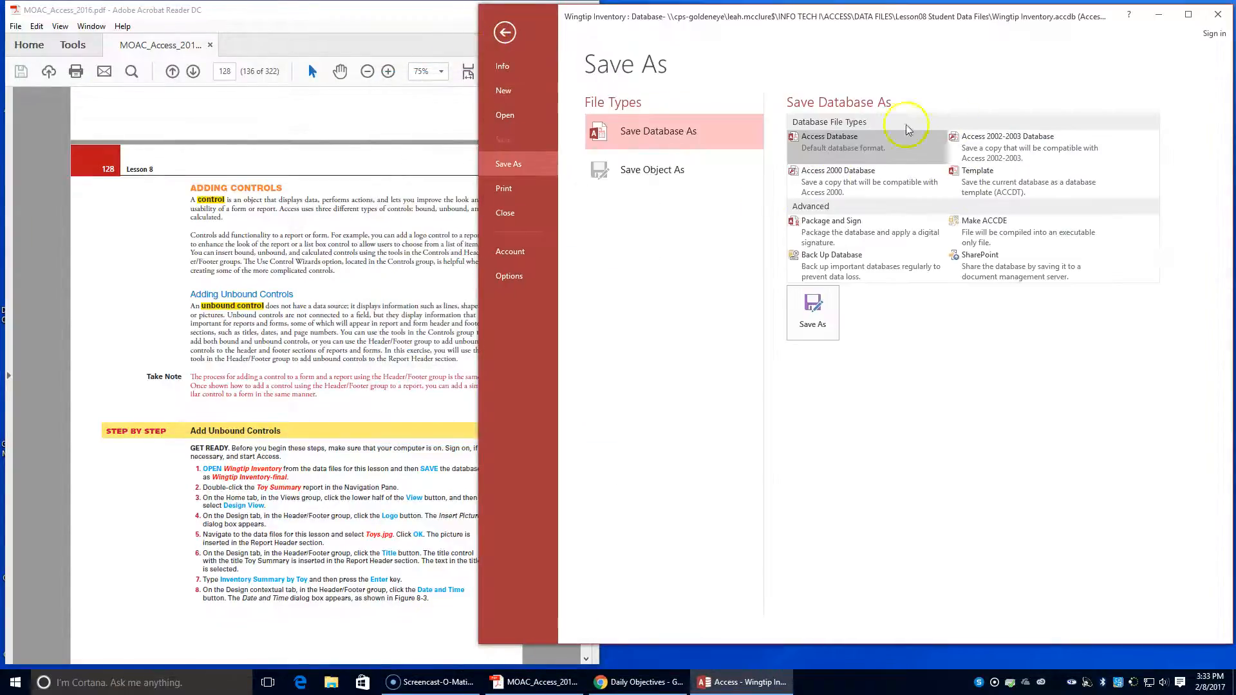
pyautogui.click(810, 320)
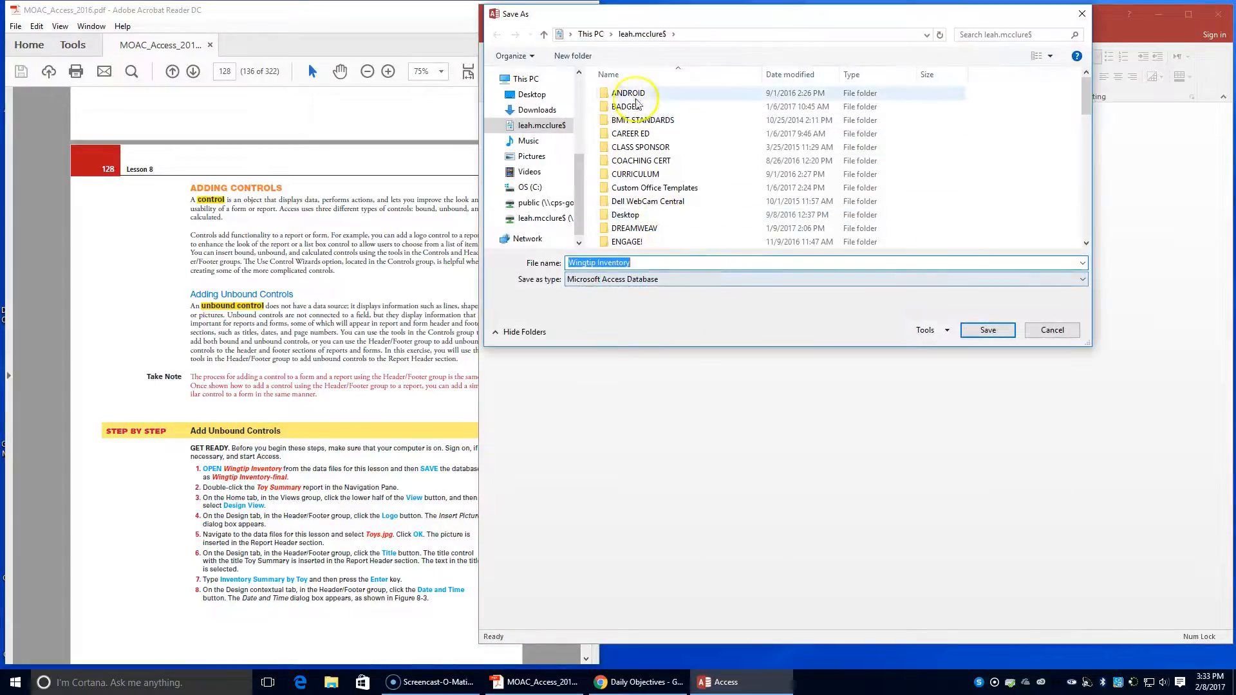
pyautogui.scroll(-3, 661, 131)
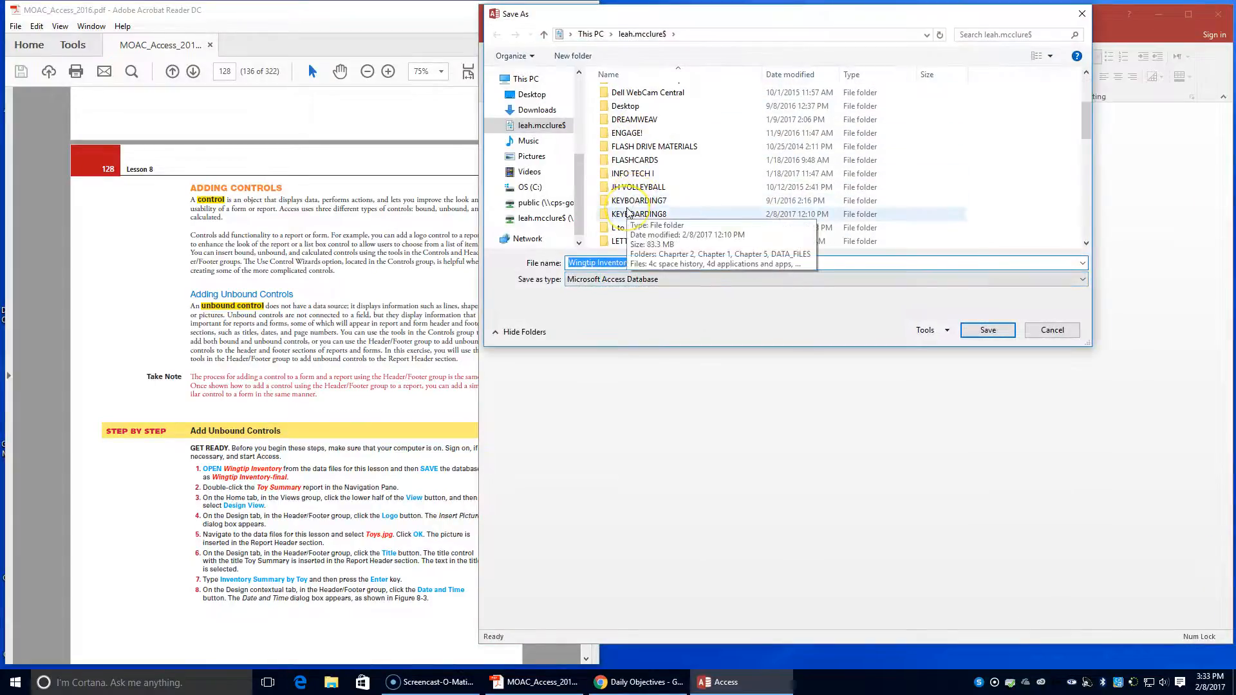
pyautogui.scroll(3, 628, 212)
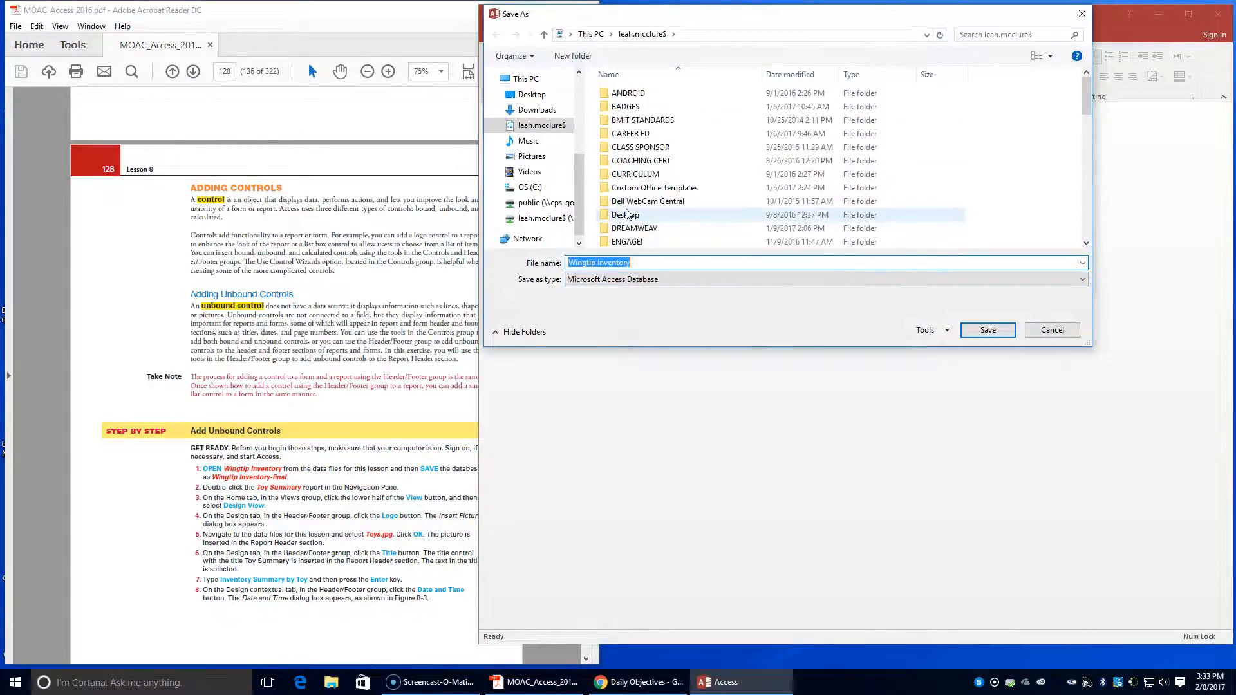
pyautogui.scroll(-5, 628, 213)
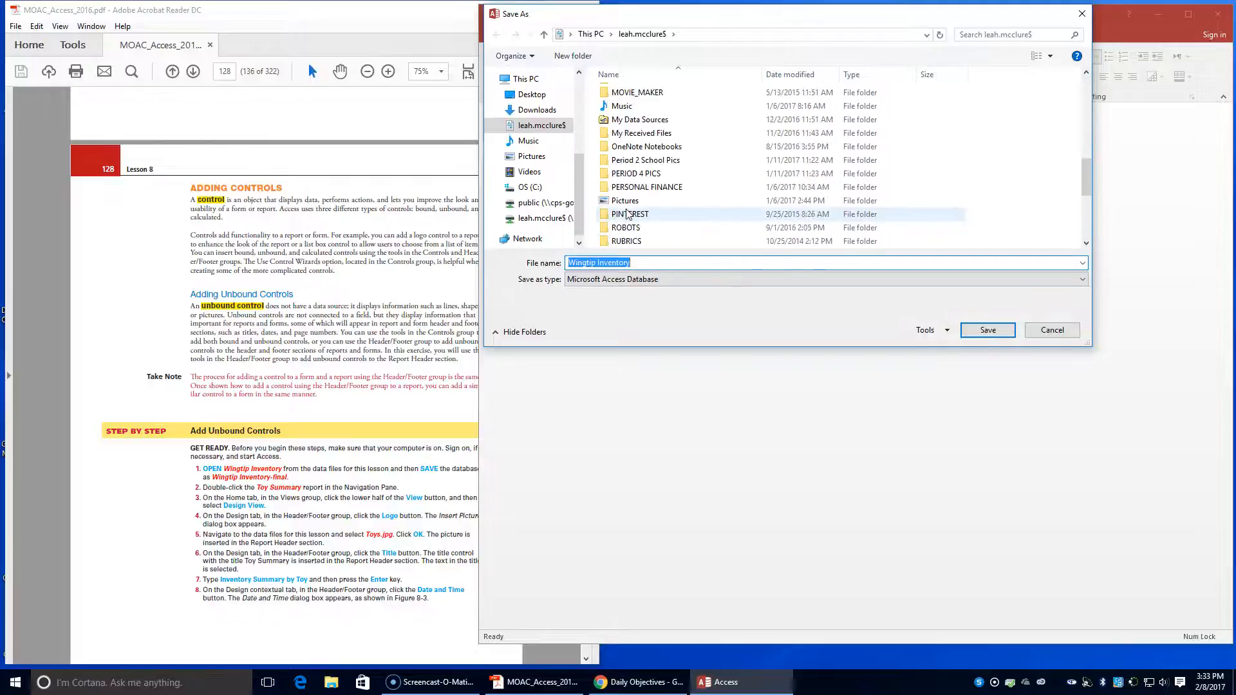
pyautogui.scroll(1, 628, 213)
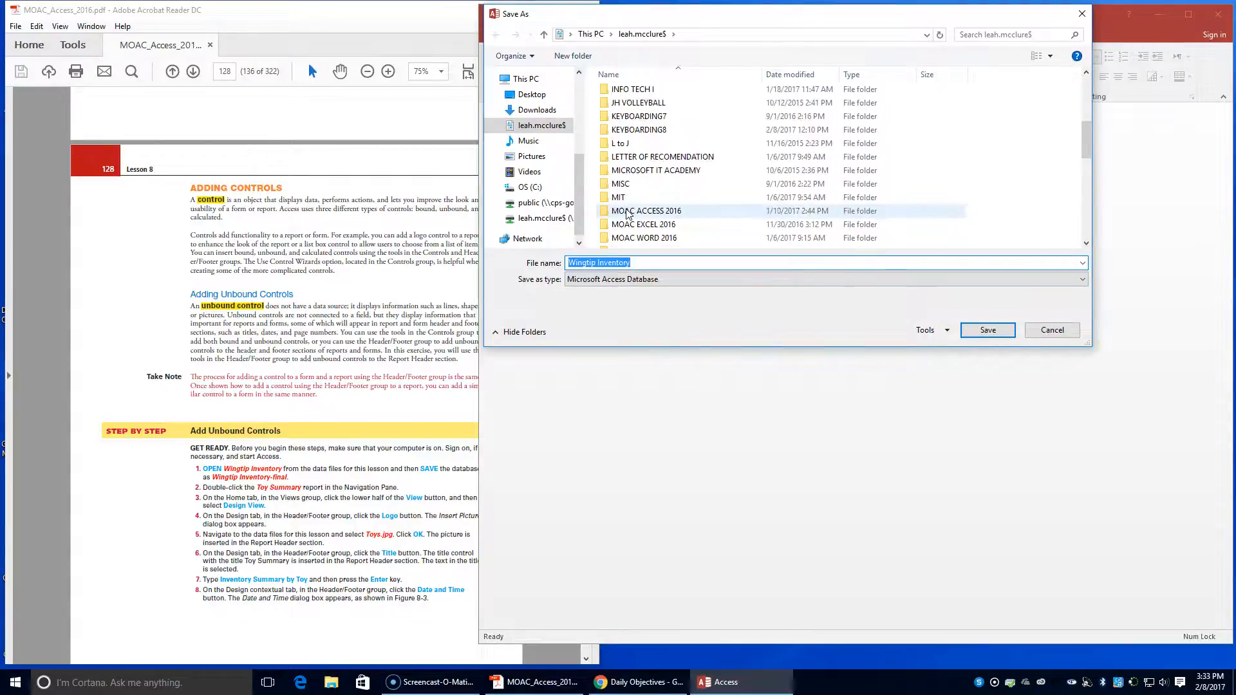
pyautogui.scroll(1, 627, 213)
pyautogui.doubleClick(638, 130)
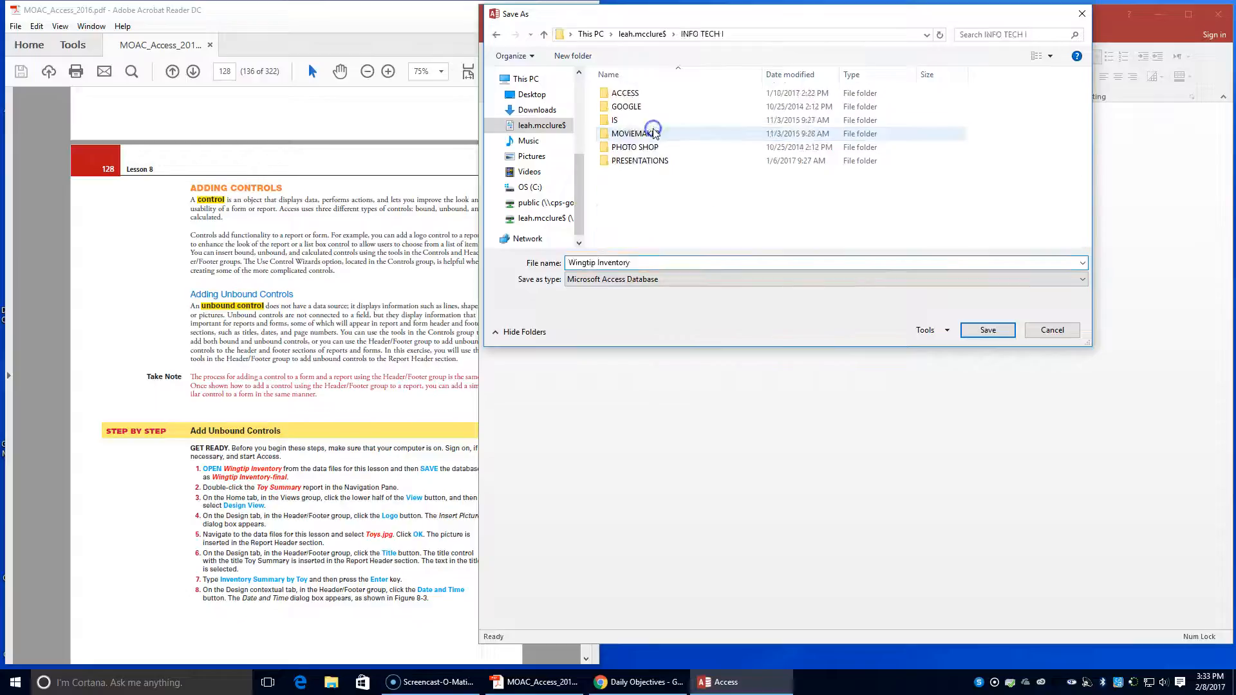
pyautogui.doubleClick(639, 95)
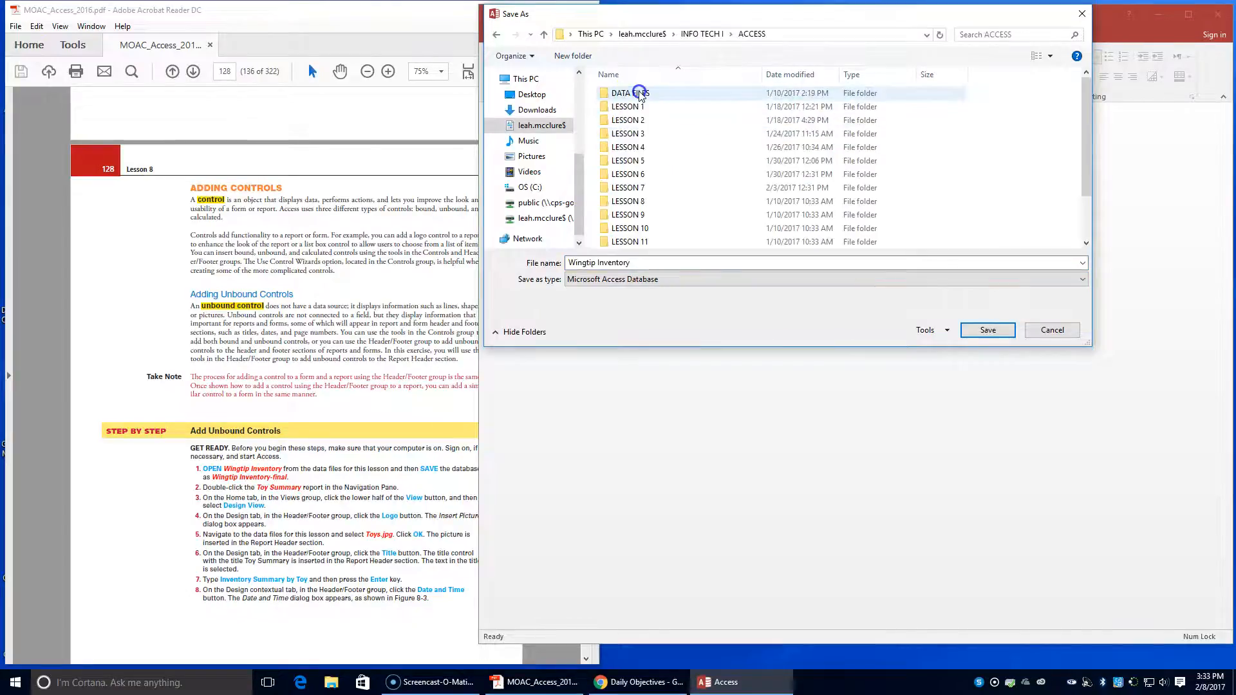
pyautogui.doubleClick(634, 201)
# - Name the database copy Wingtip Inventory-final and save it
pyautogui.doubleClick(650, 264)
pyautogui.click(642, 265)
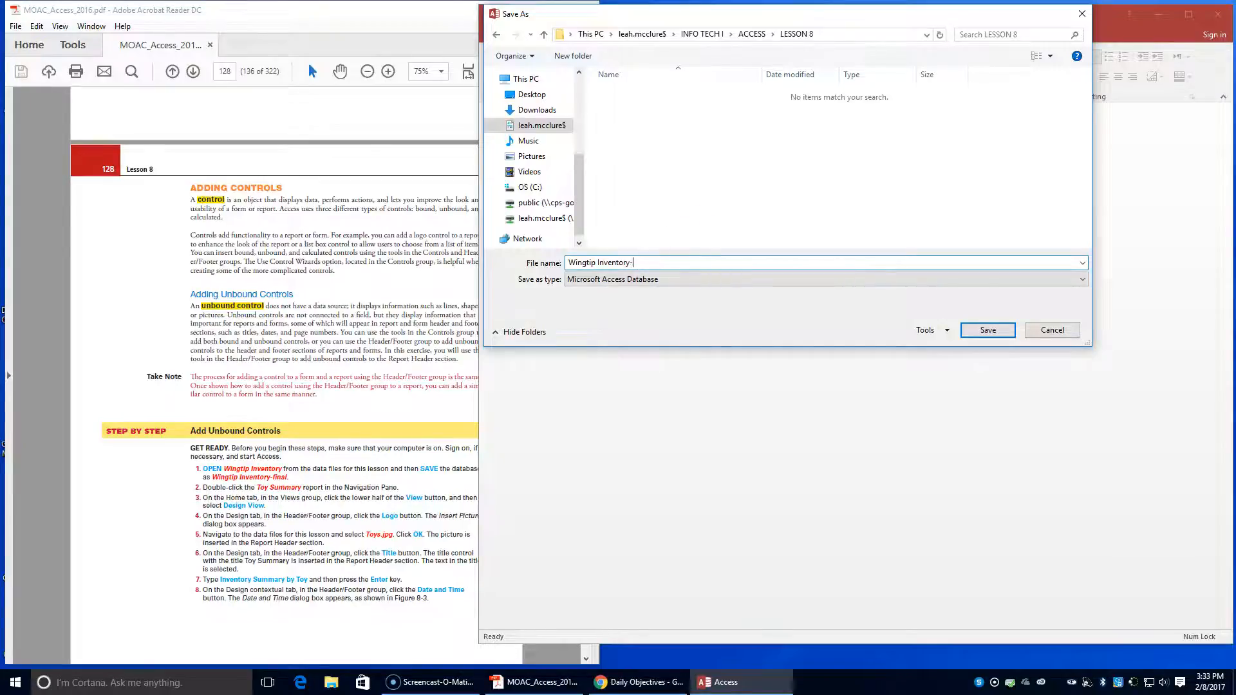
pyautogui.write('-final')
pyautogui.click(994, 330)
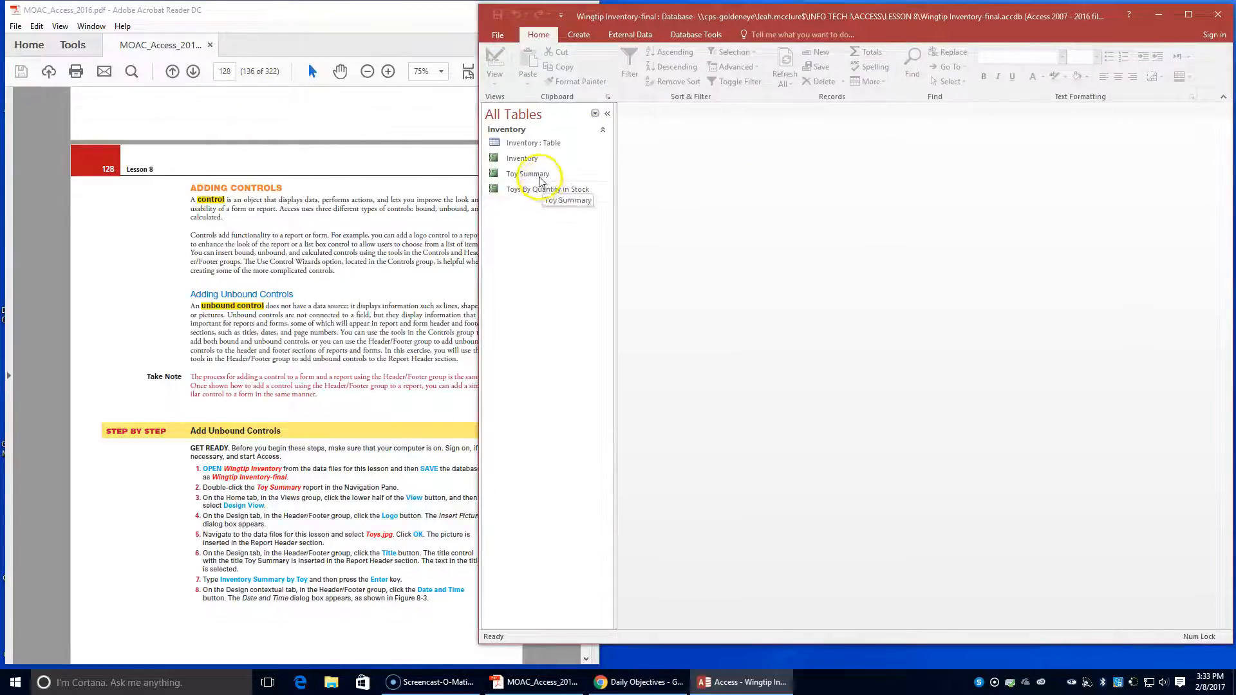
# - Arrange the database and PDF textbook windows side by side, and open the Toy Summary report in Design View
pyautogui.moveTo(943, 14); pyautogui.dragTo(1235, 9)
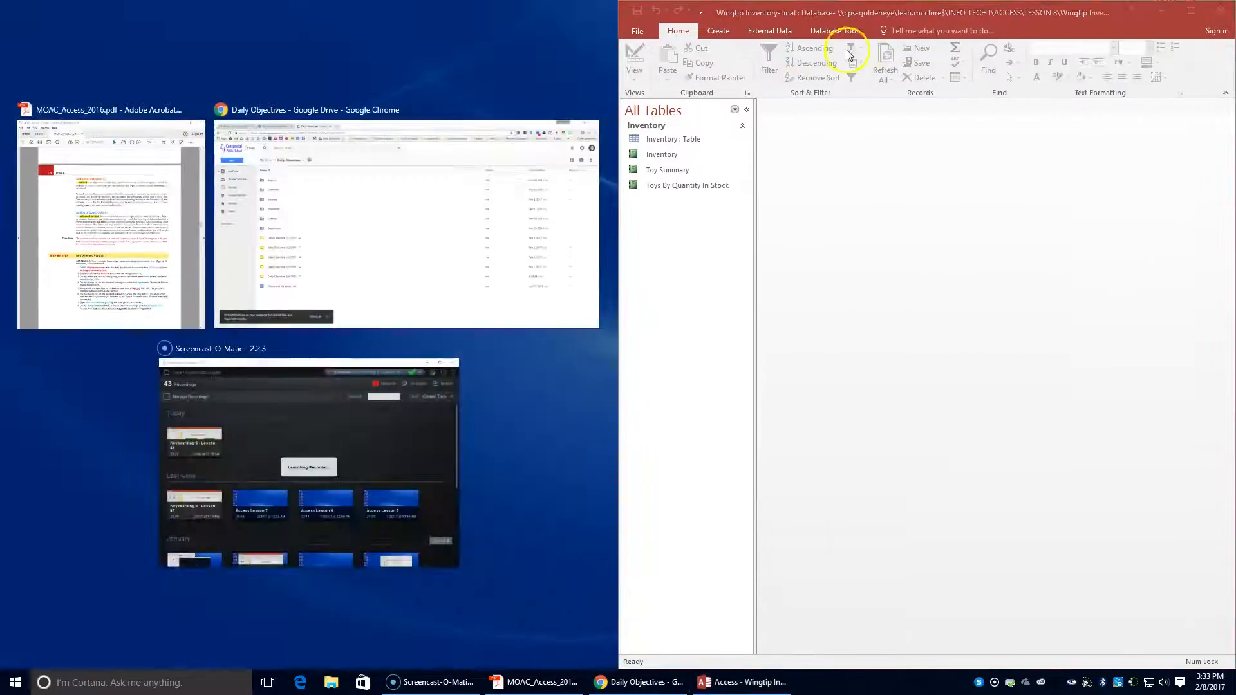
pyautogui.click(94, 168)
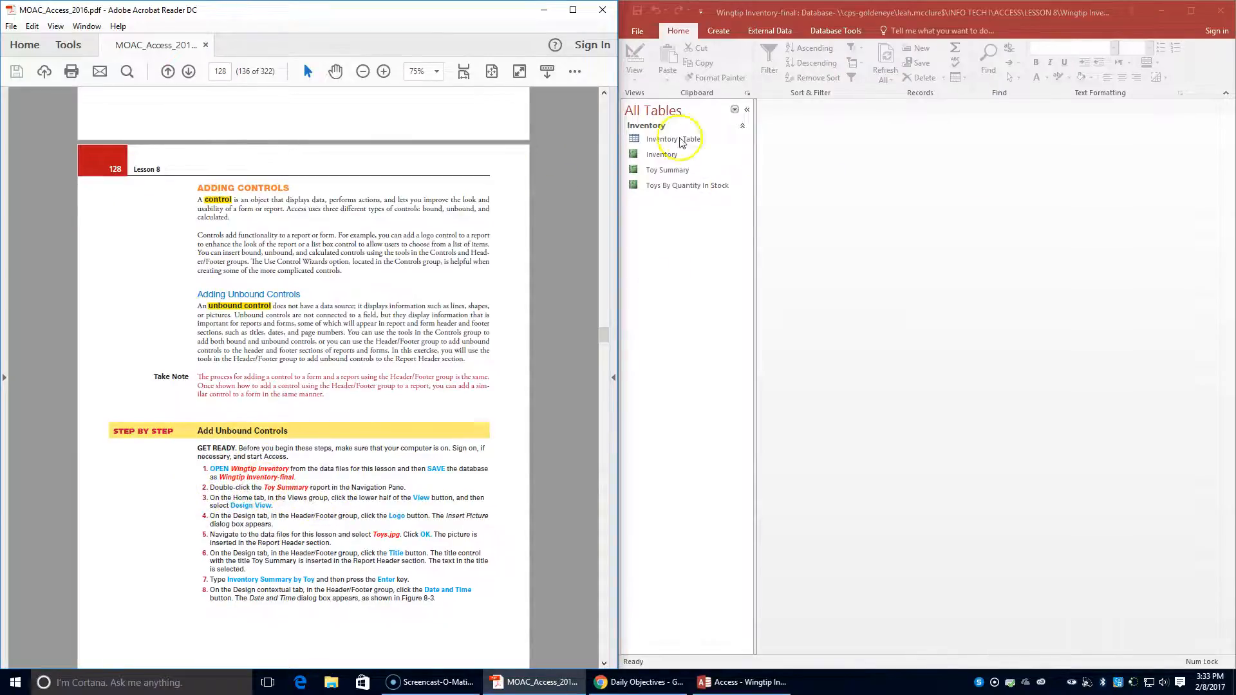
pyautogui.doubleClick(655, 170)
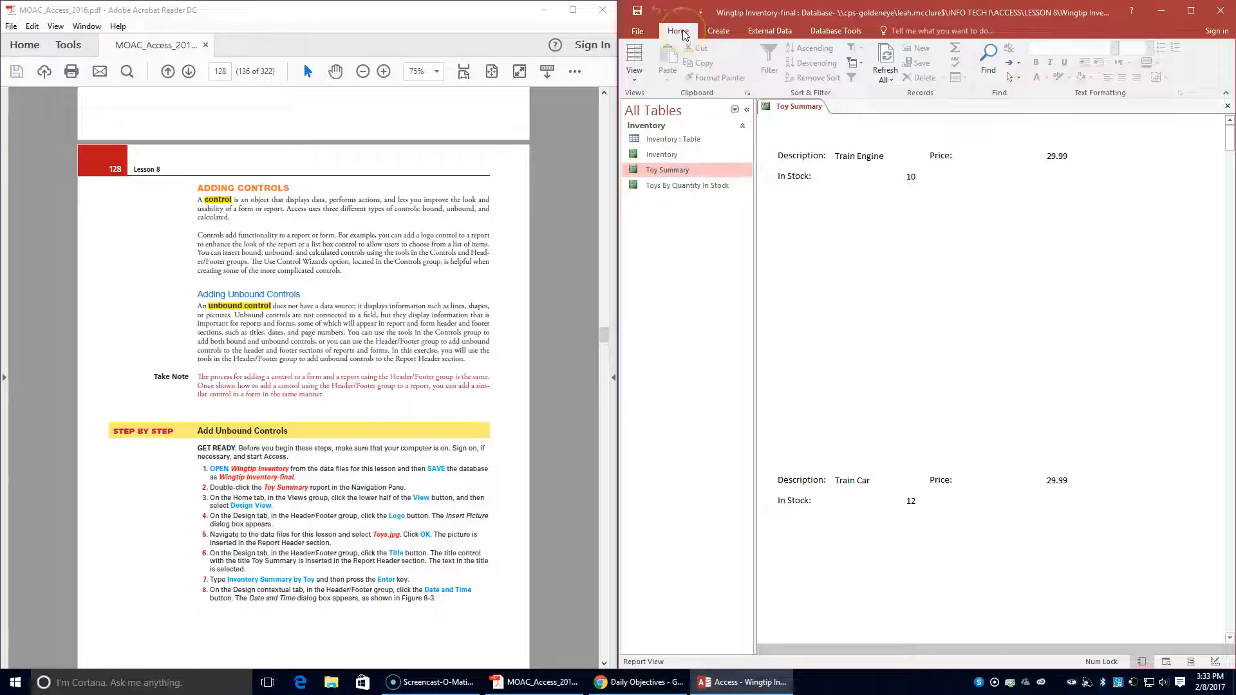
pyautogui.click(637, 78)
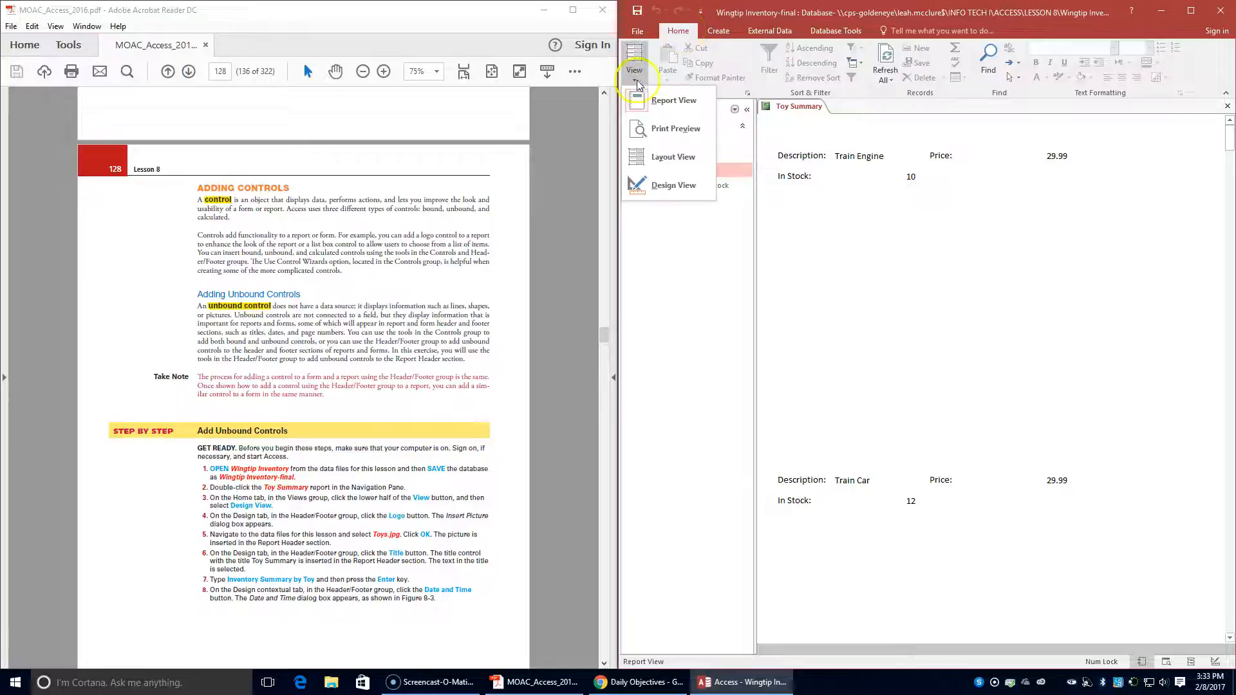
pyautogui.click(647, 186)
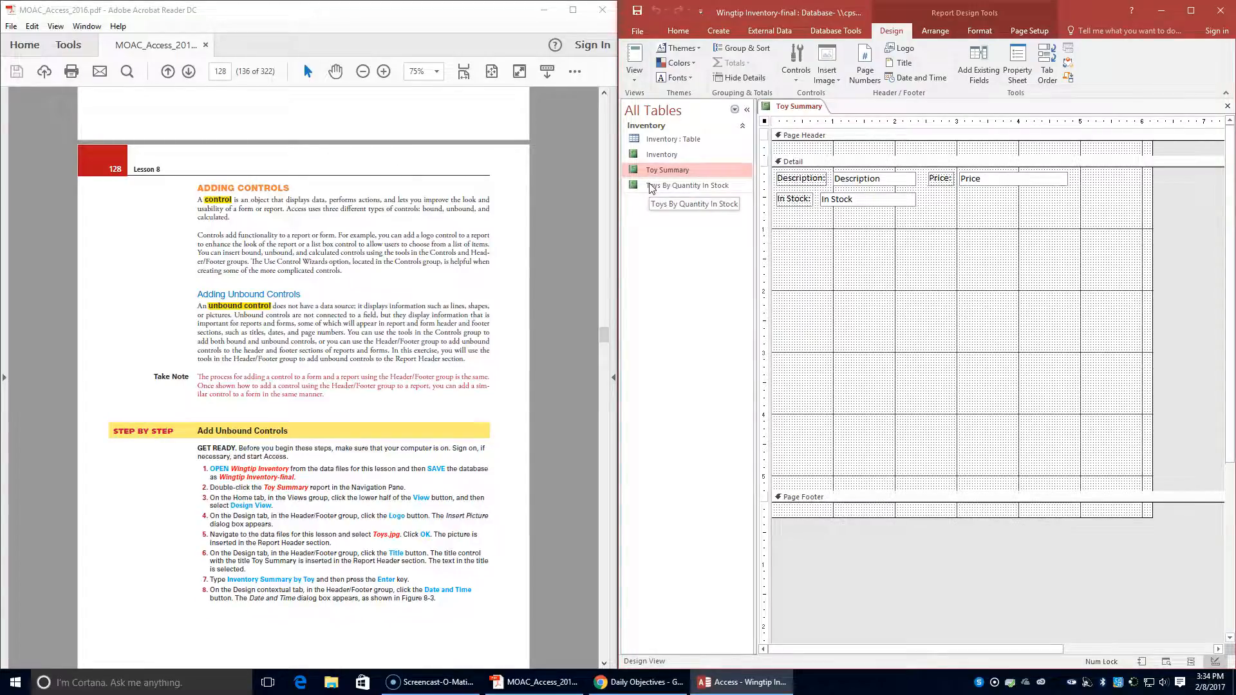
# - Insert the Toys picture from the Lesson08 Student Data Files folder as the logo of the Toy Summary report
pyautogui.click(907, 30)
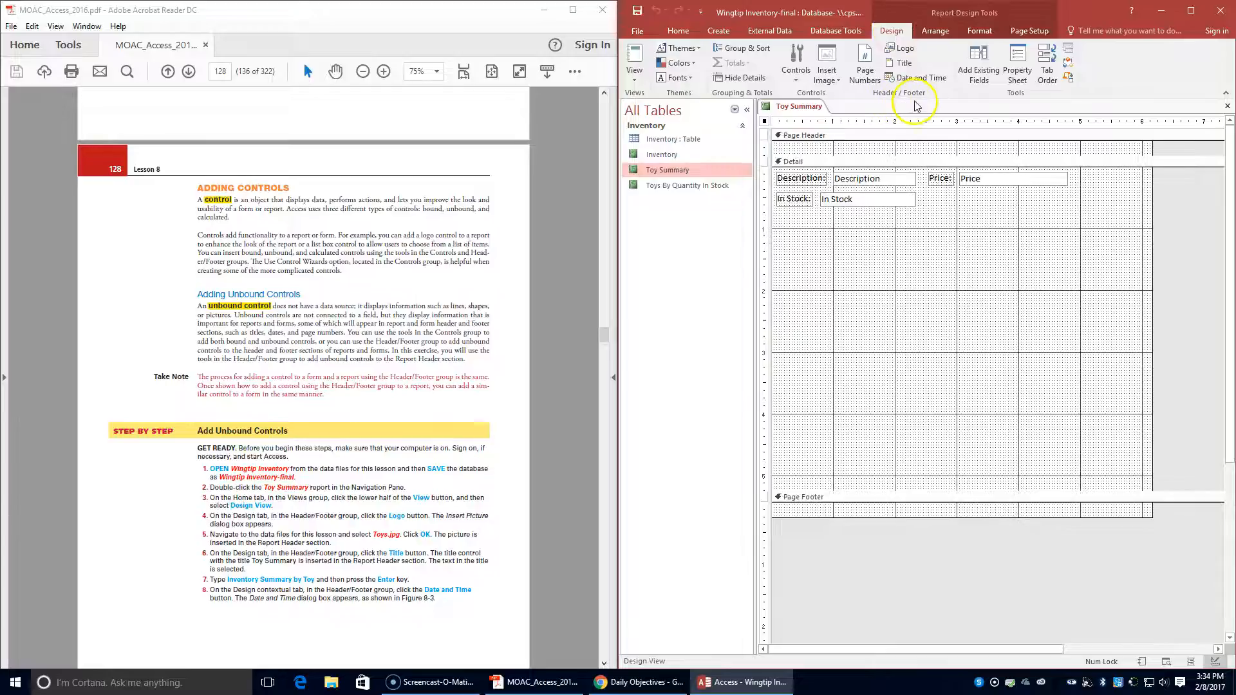
pyautogui.click(901, 49)
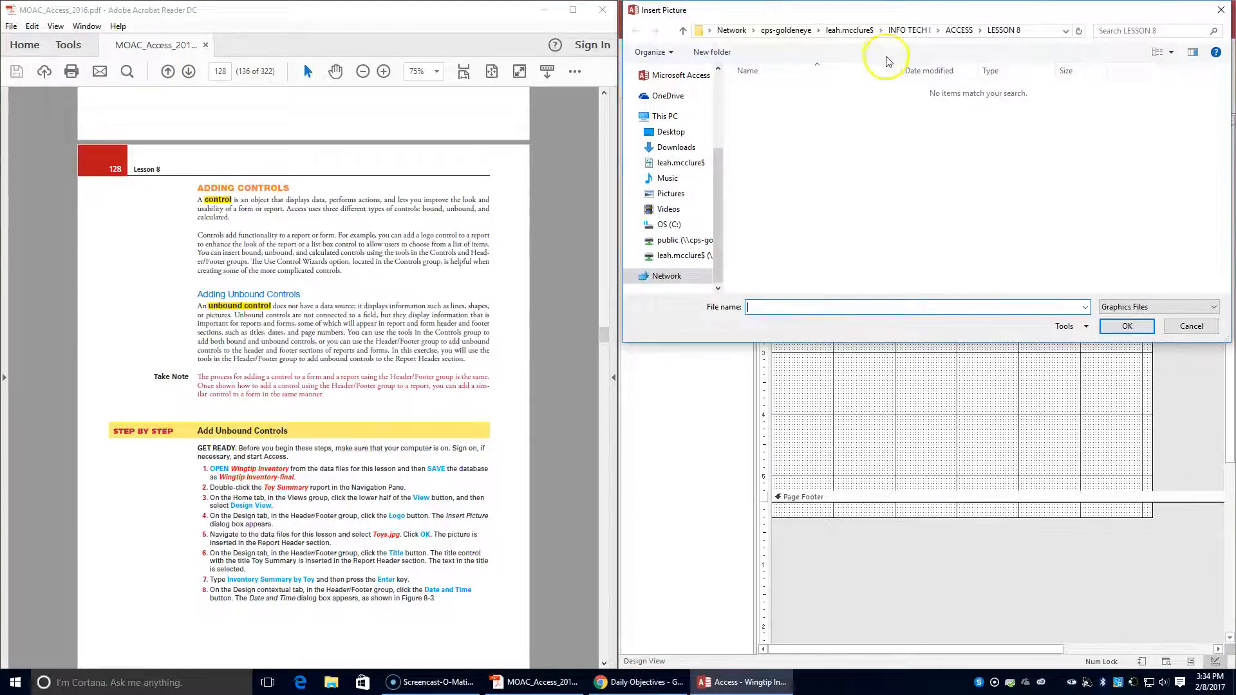
pyautogui.click(958, 32)
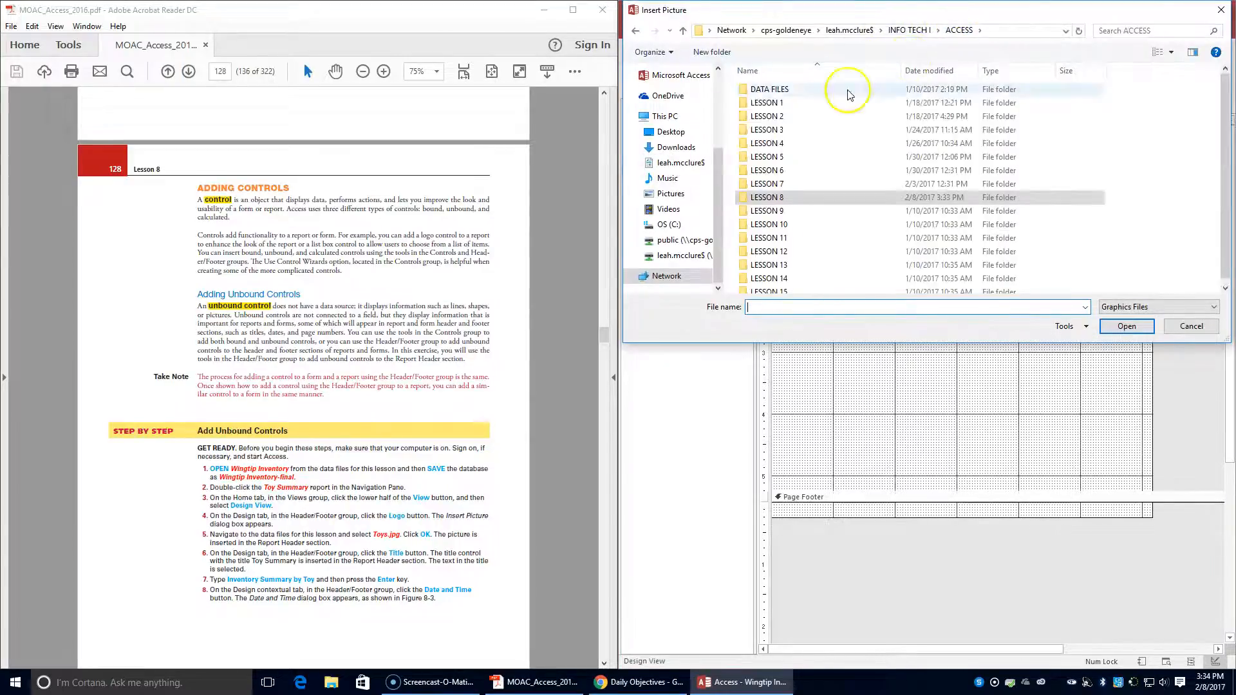
pyautogui.doubleClick(795, 90)
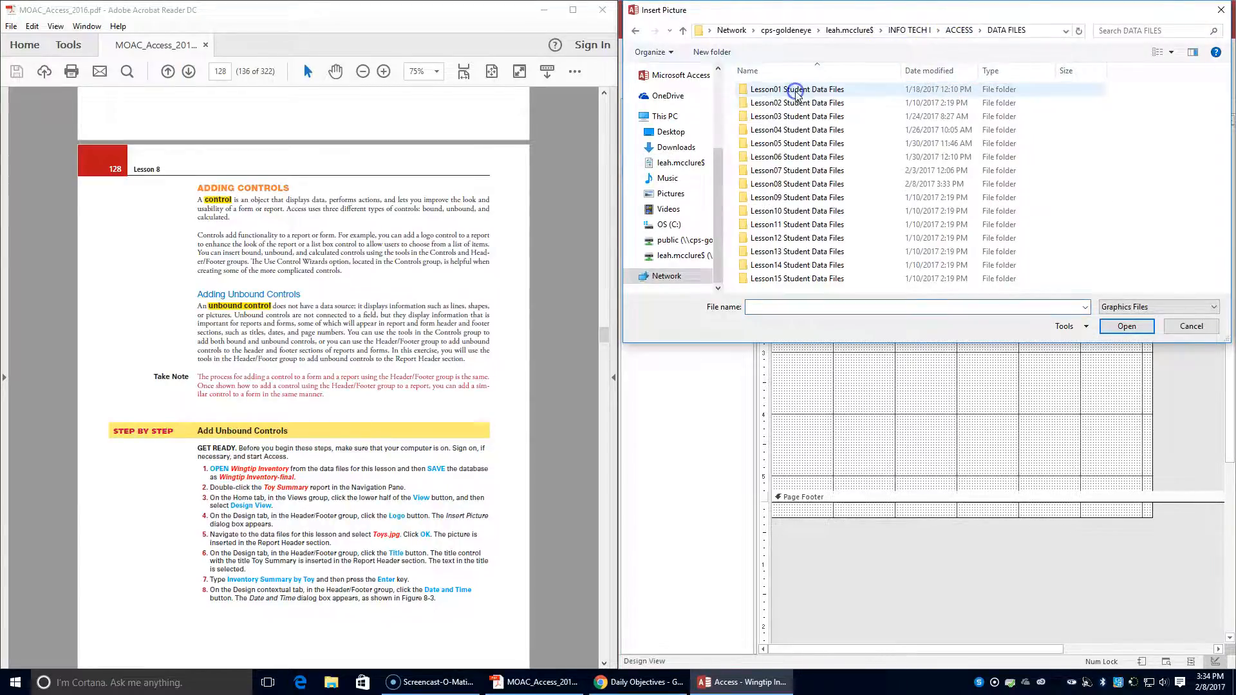
pyautogui.doubleClick(807, 185)
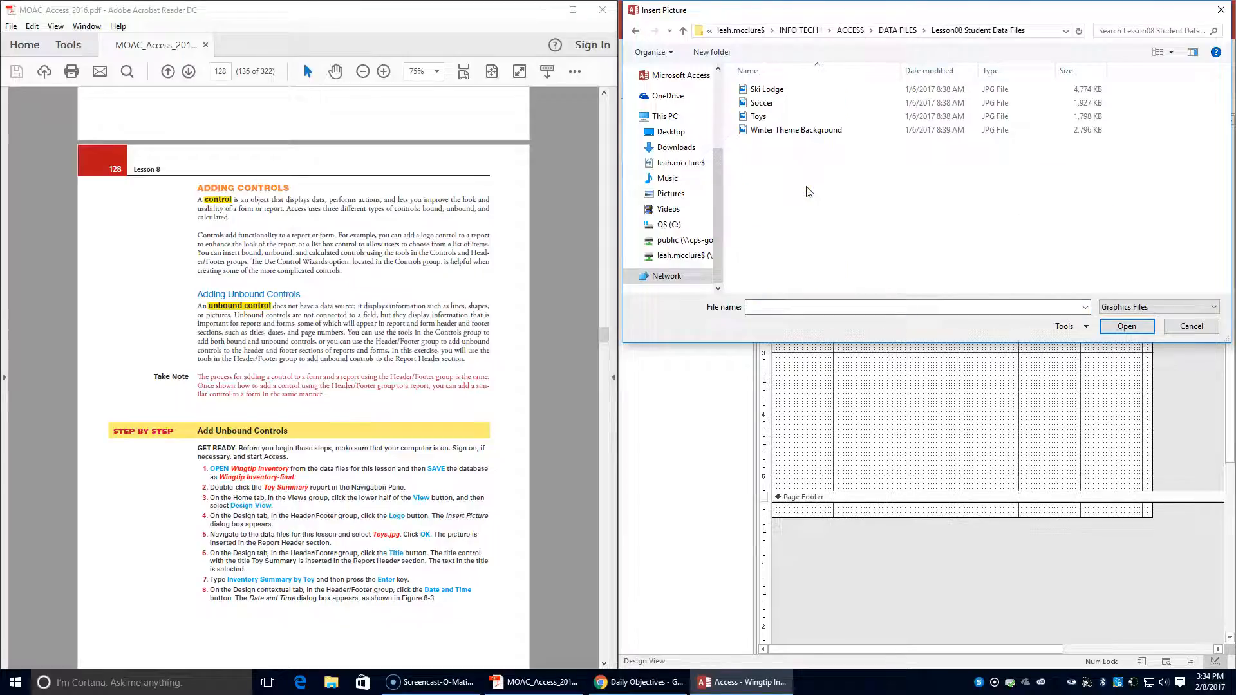
pyautogui.click(760, 119)
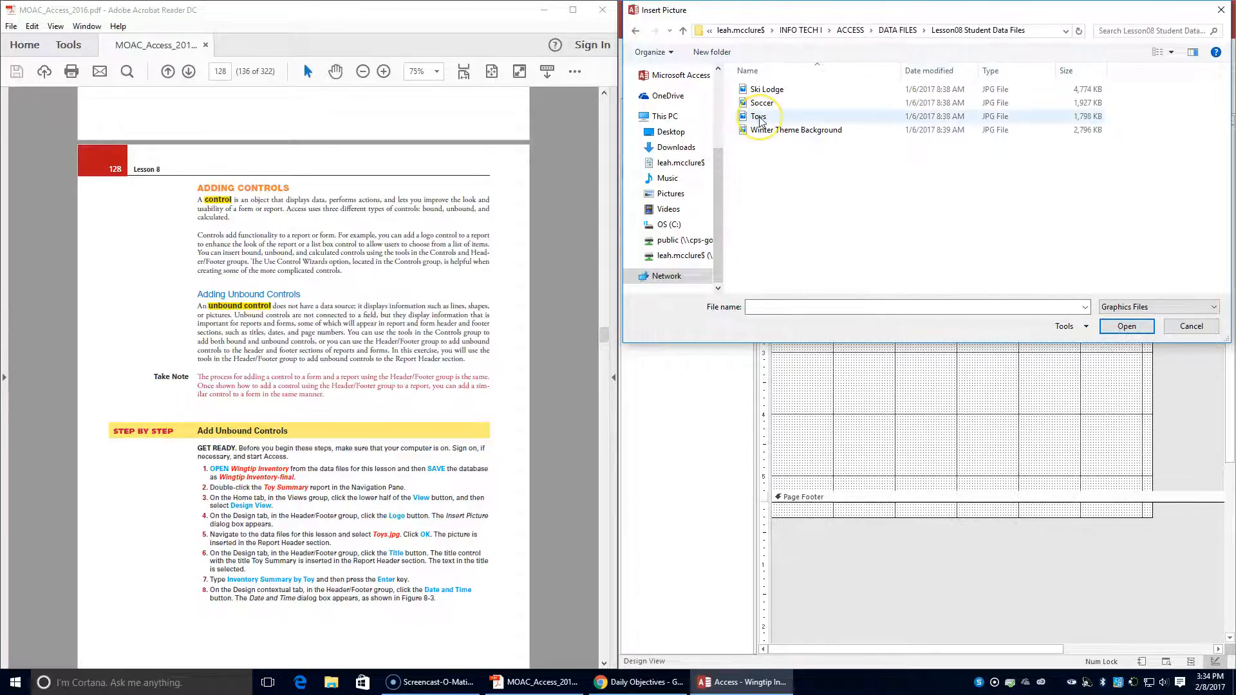
pyautogui.click(804, 120)
pyautogui.click(1127, 327)
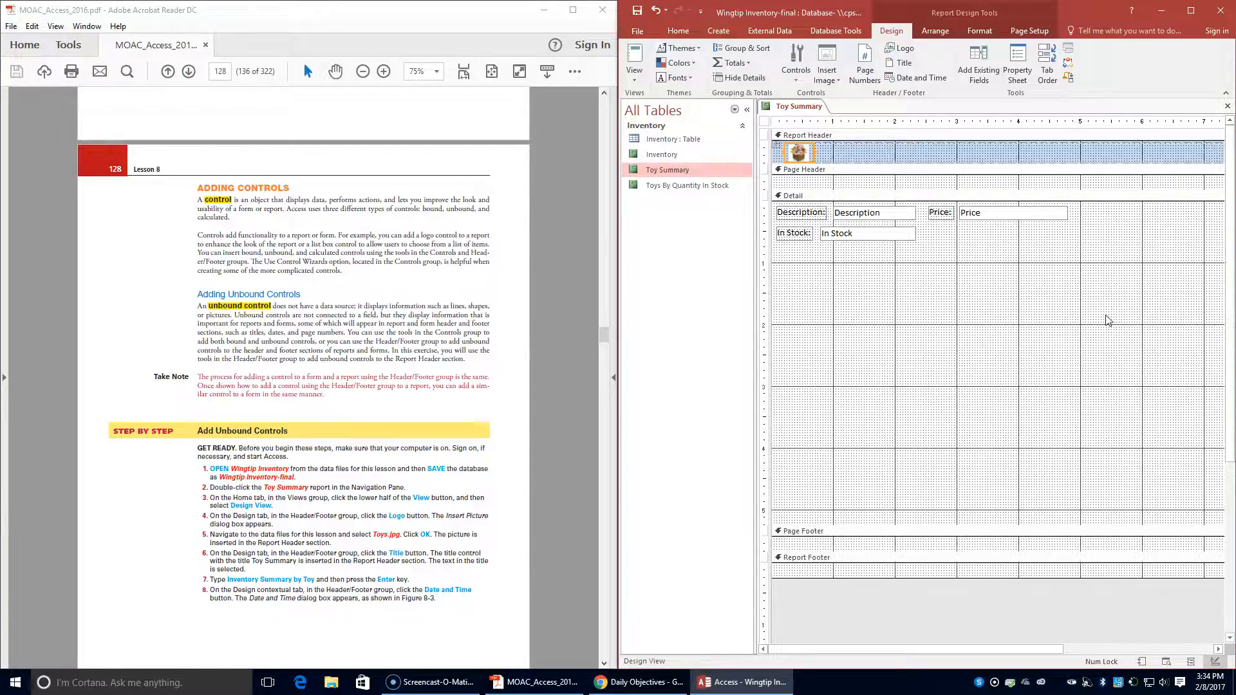
# - Add a title control to the report header and set its text to Inventory Summary by Toy
pyautogui.click(902, 63)
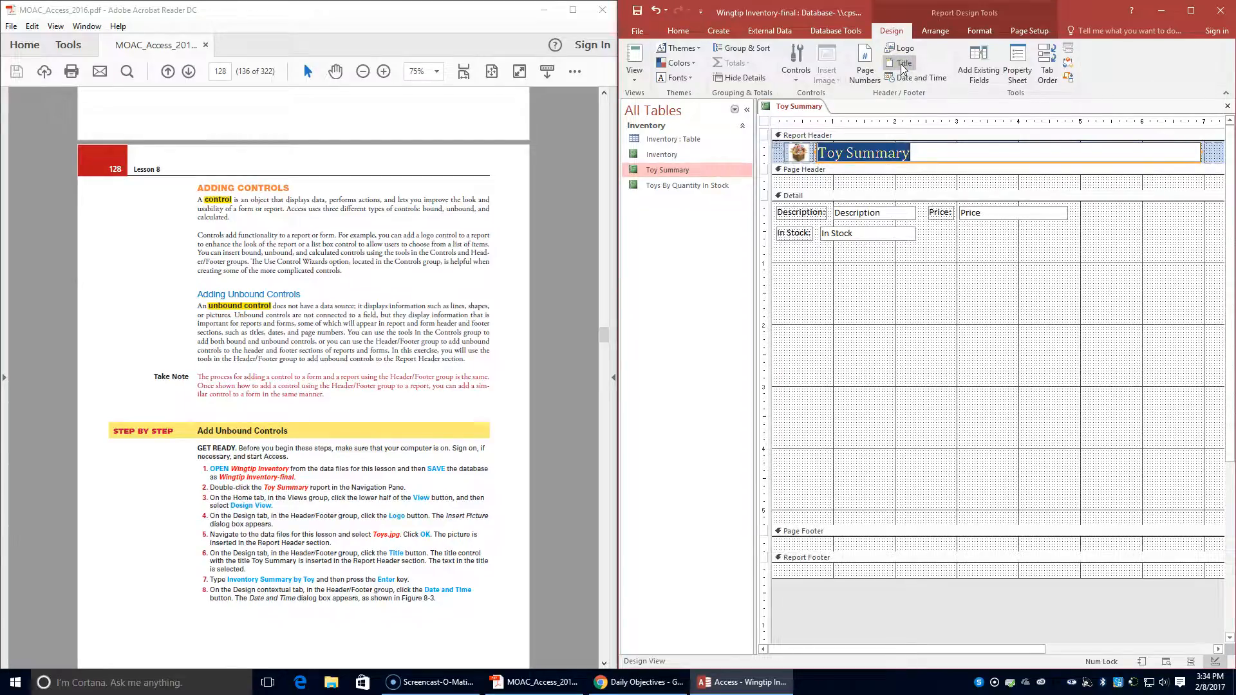
pyautogui.scroll(-2, 358, 380)
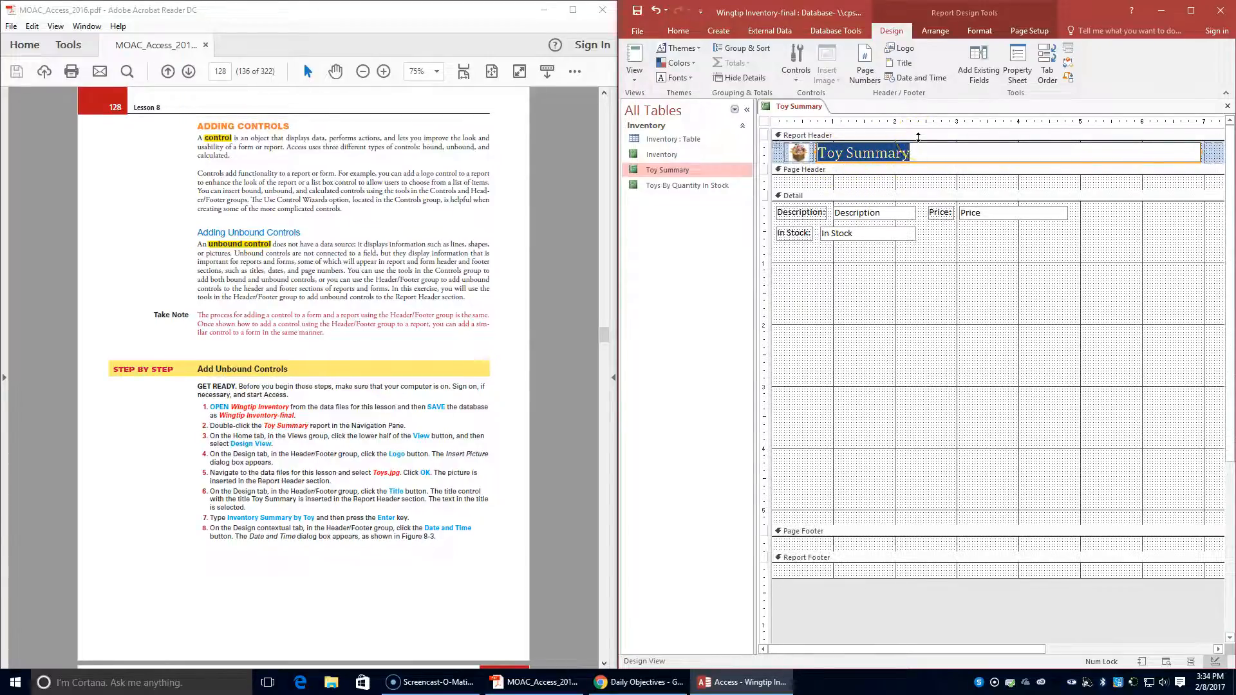
pyautogui.write('Inventor')
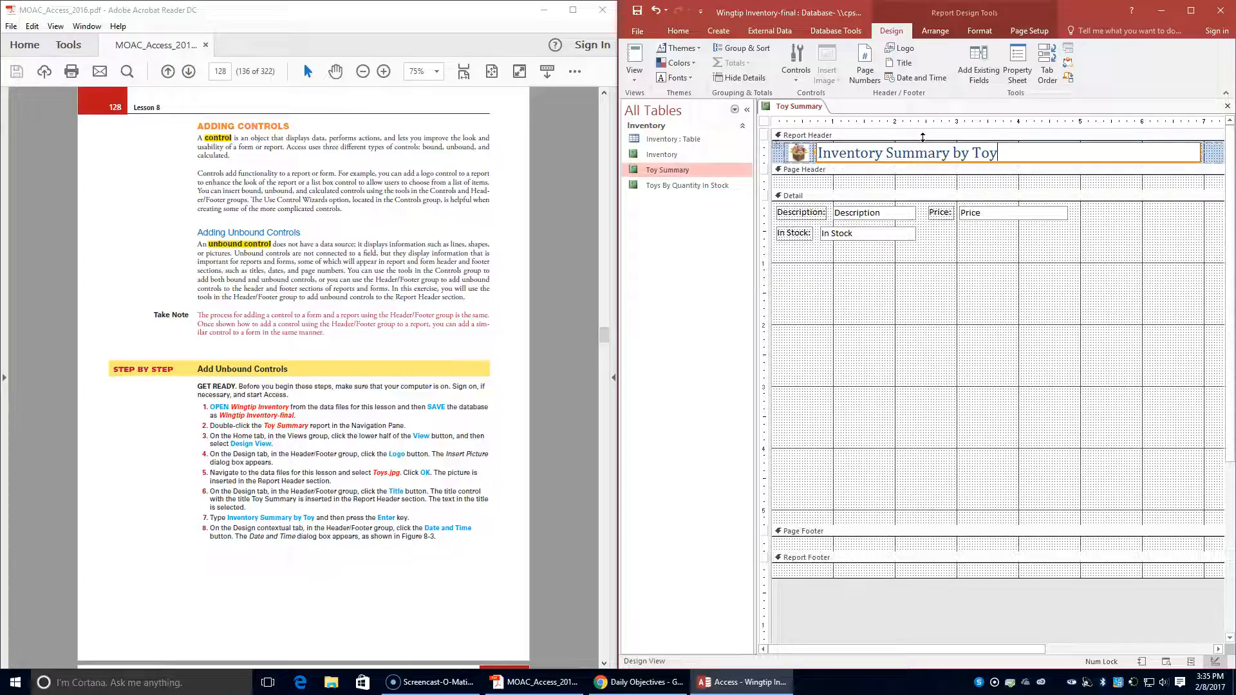
pyautogui.press('Return')
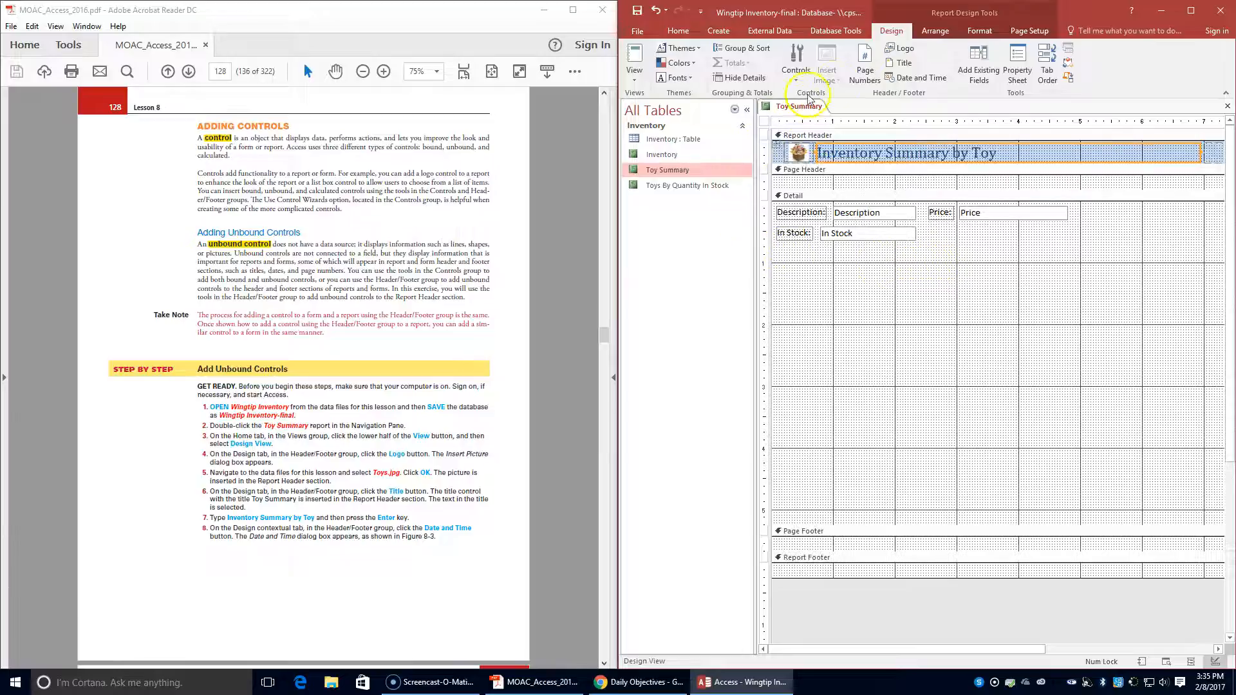
# - Insert date and time controls into the report header with the default formats
pyautogui.click(904, 80)
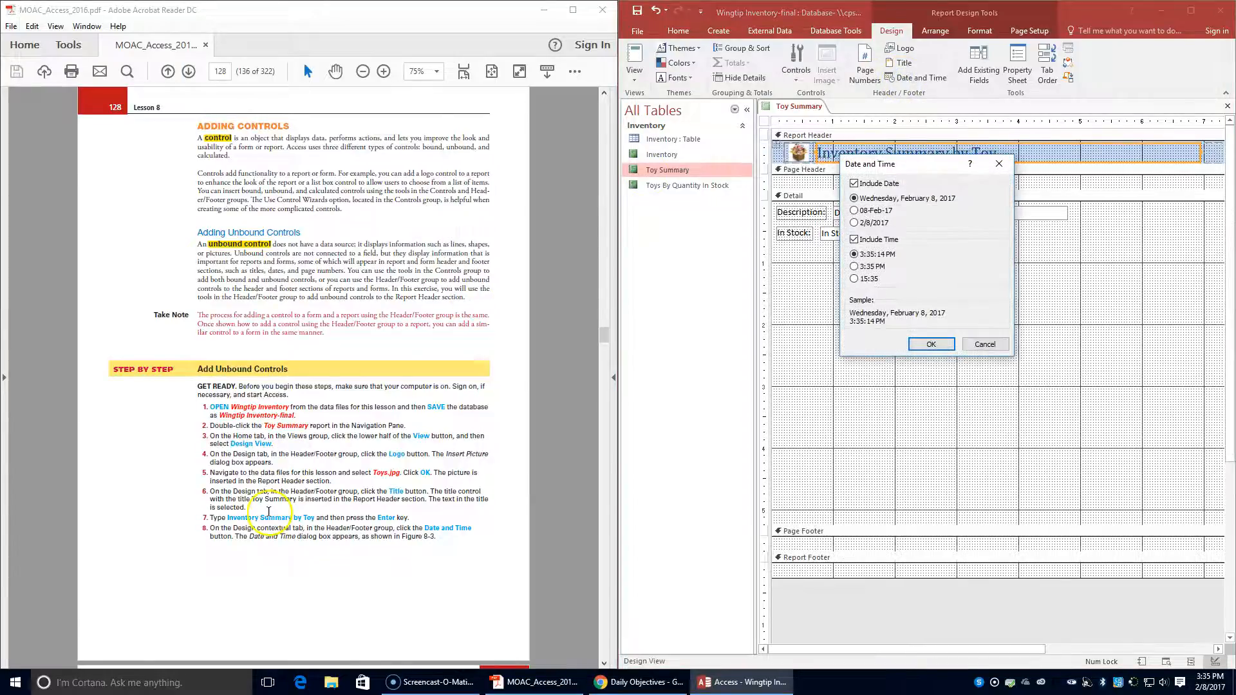
pyautogui.scroll(-8, 268, 511)
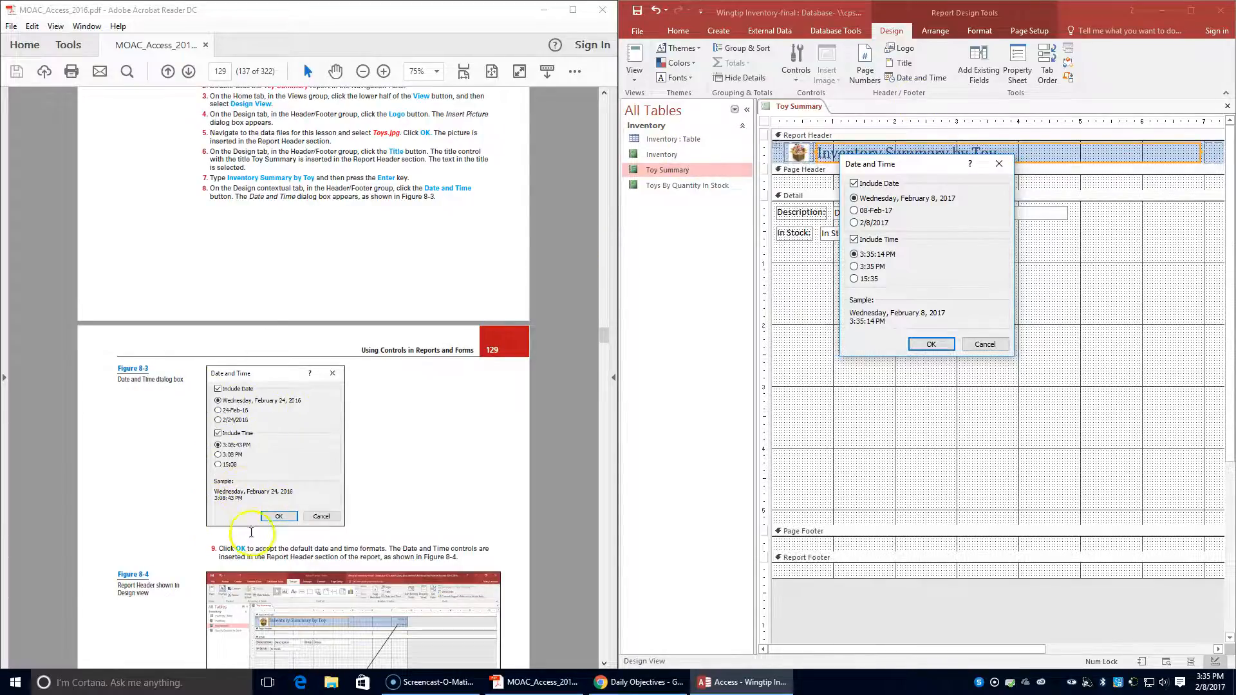
pyautogui.click(931, 345)
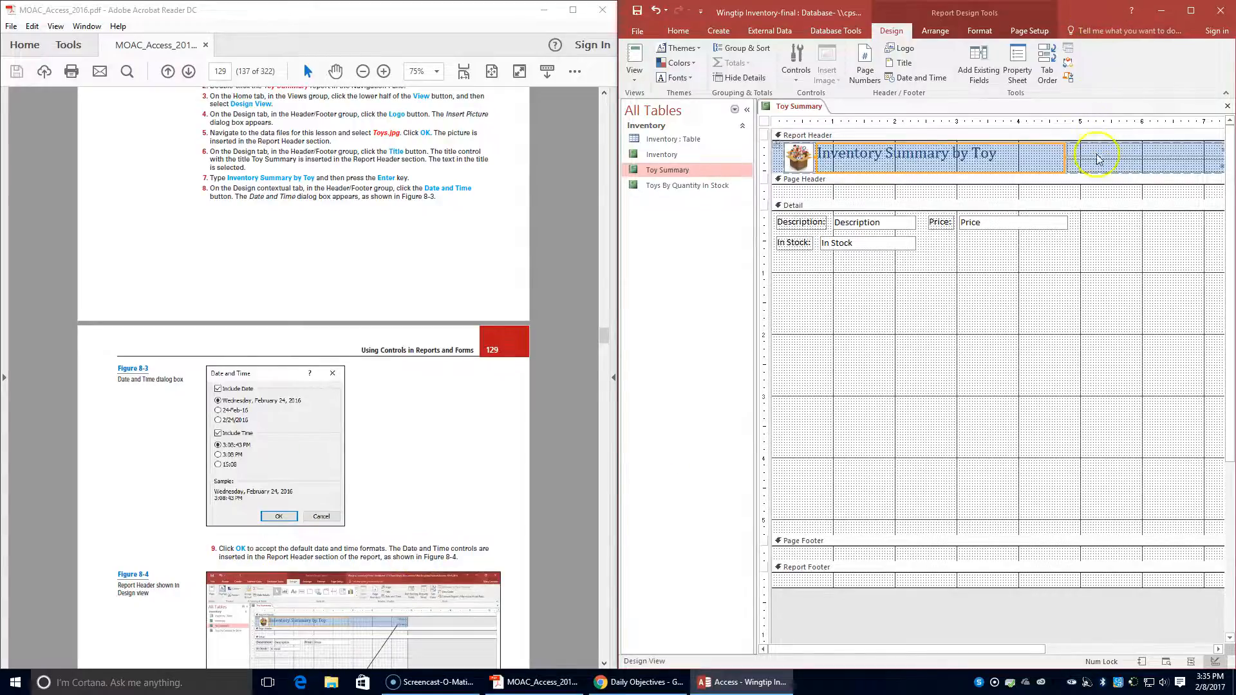
pyautogui.moveTo(1001, 650); pyautogui.dragTo(1038, 647)
pyautogui.moveTo(1030, 650); pyautogui.dragTo(947, 652)
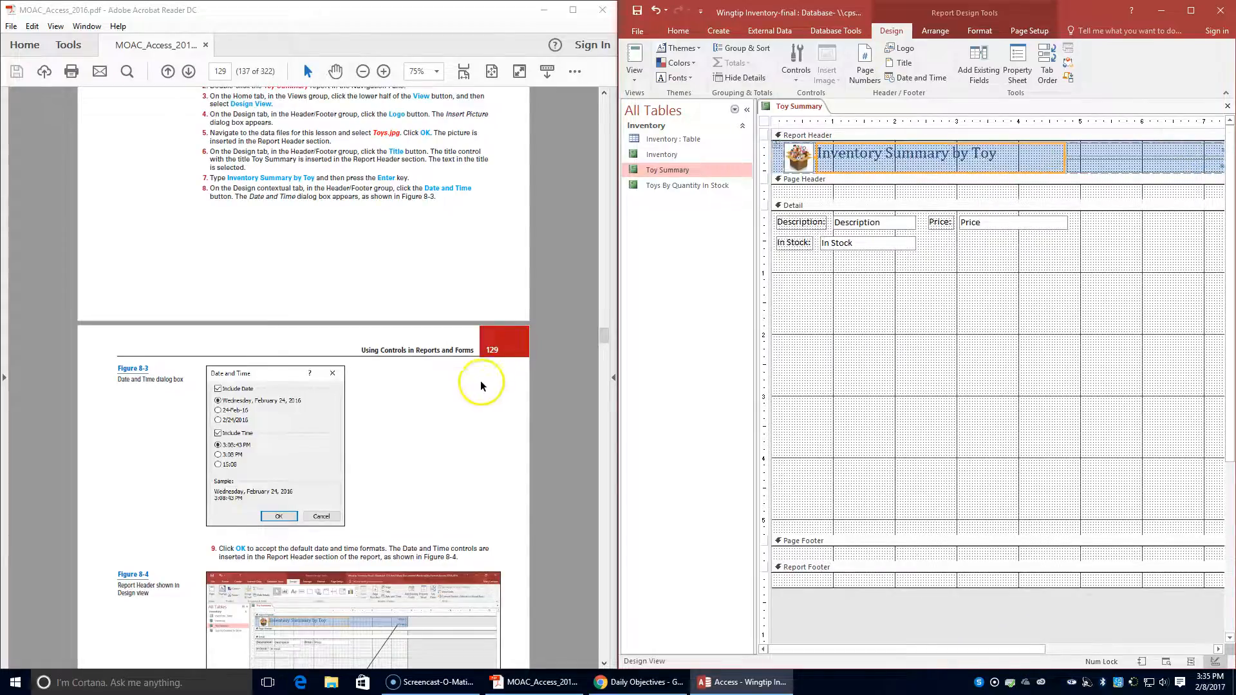
# - Collapse the Navigation Pane and insert a Page N page number at Bottom of Page [Footer] with Center alignment
pyautogui.scroll(-5, 486, 389)
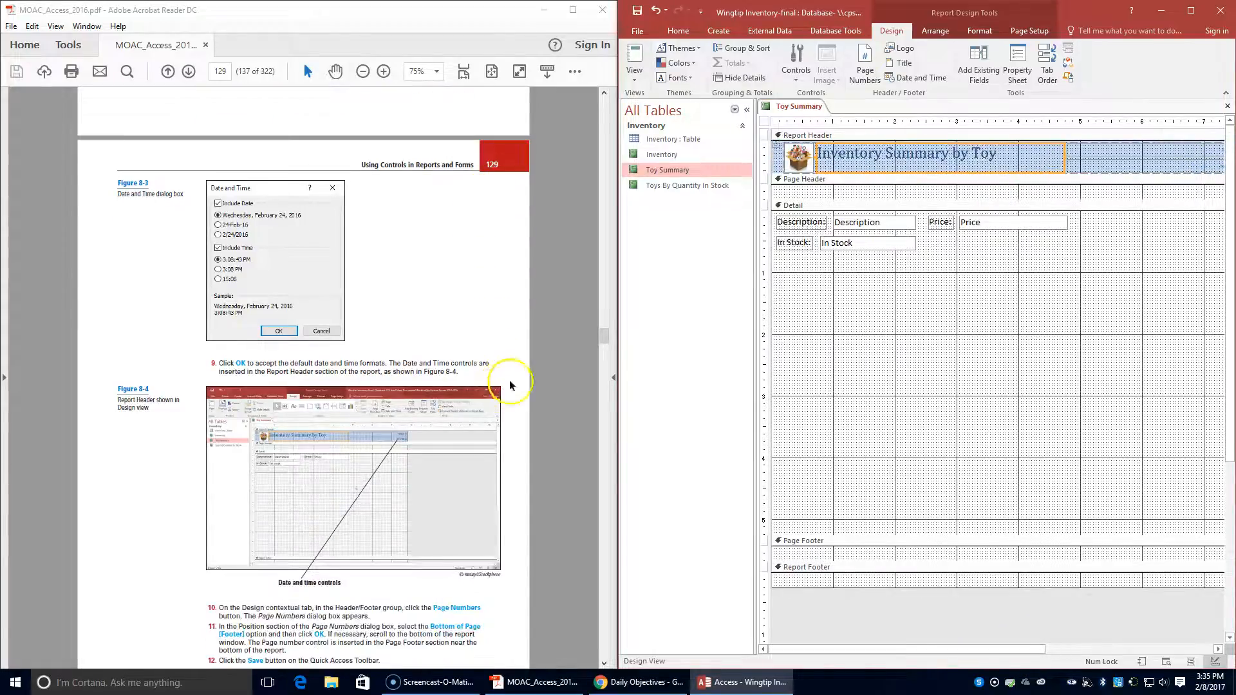
pyautogui.click(747, 112)
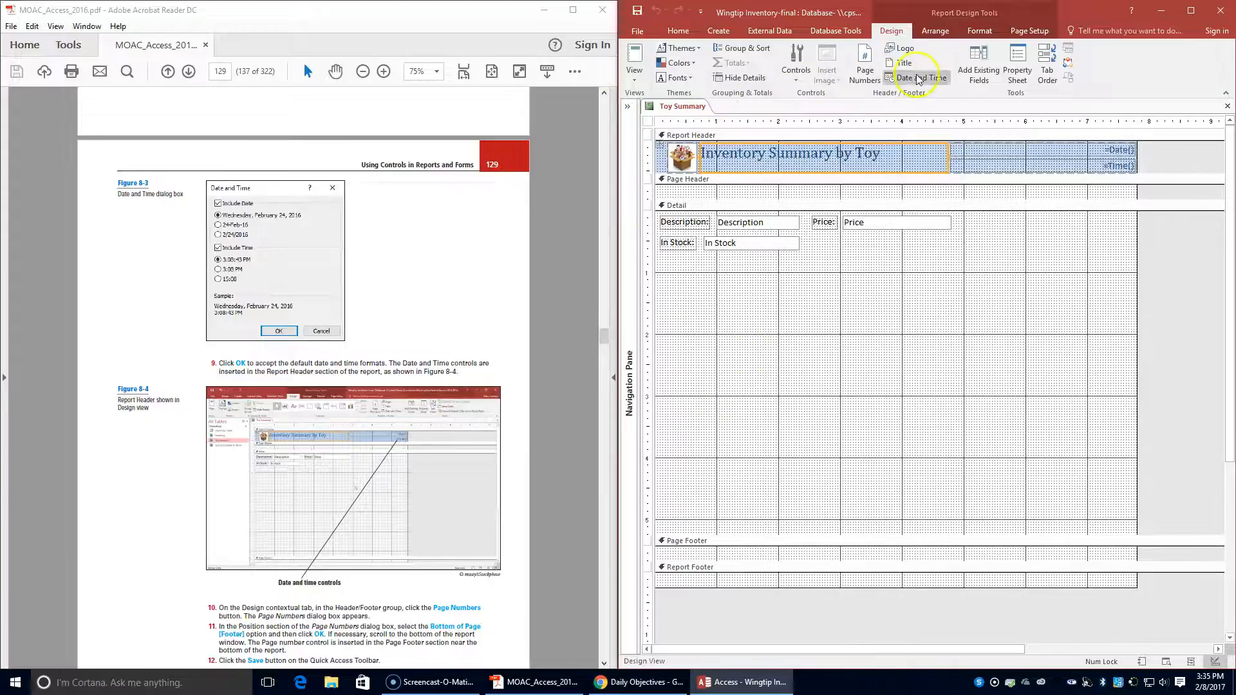
pyautogui.click(866, 76)
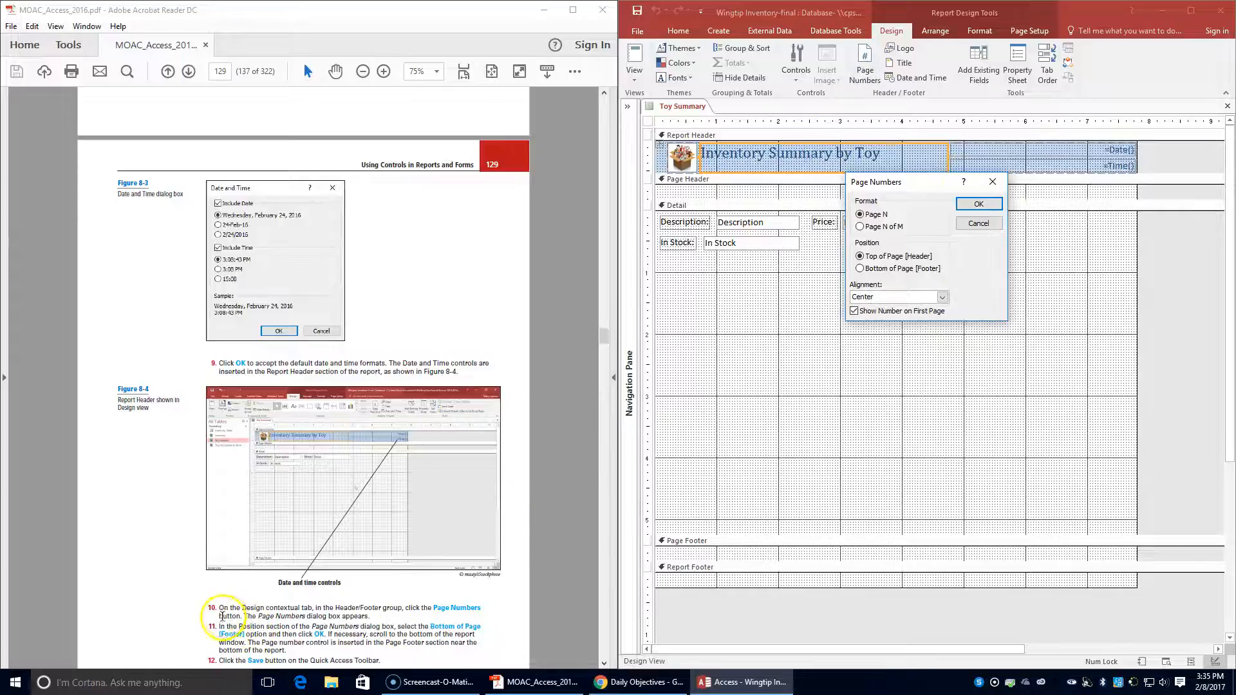
pyautogui.click(871, 271)
pyautogui.click(988, 205)
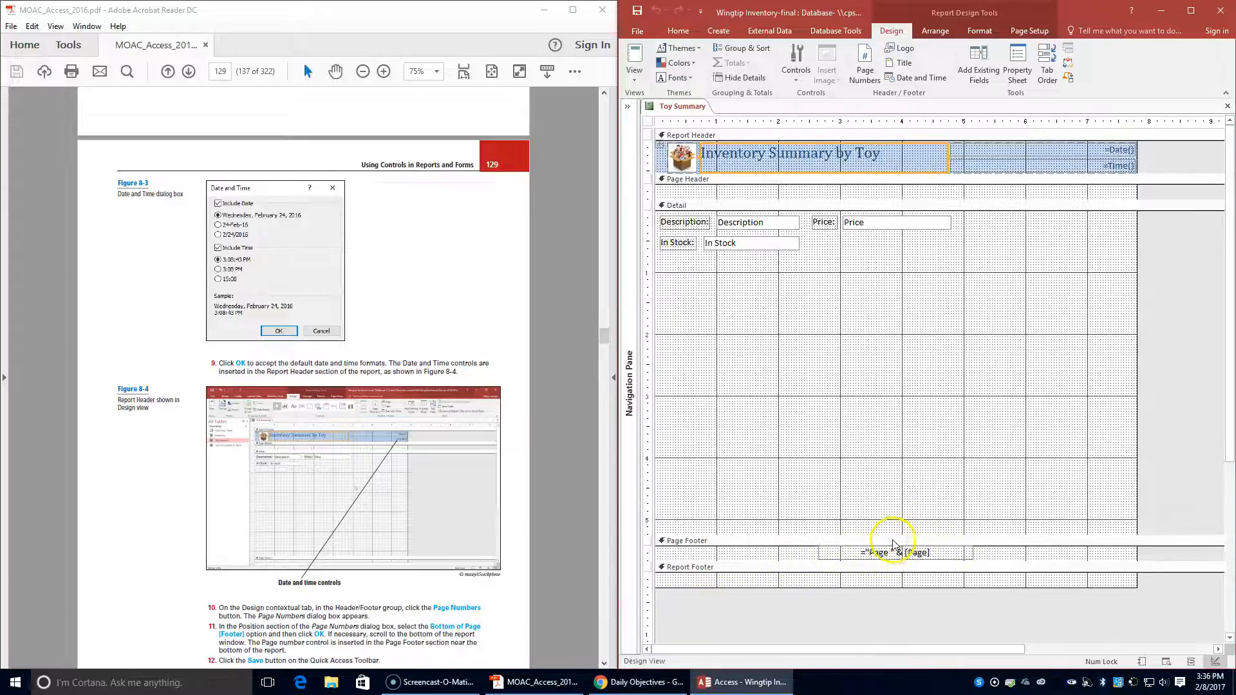
# - Read the textbook's remaining unbound control steps and the Adding Bound Controls section through to the Add a Bound Control to a Report exercise
pyautogui.scroll(-1, 331, 471)
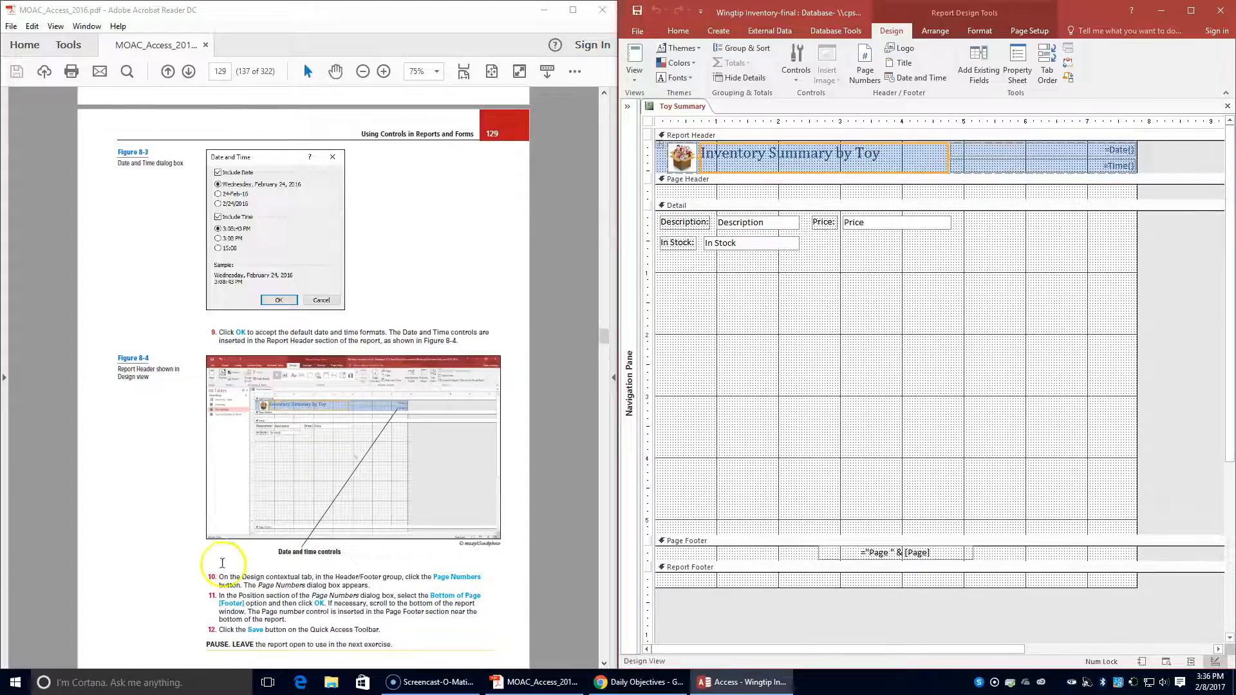
pyautogui.scroll(-1, 245, 551)
pyautogui.scroll(-3, 246, 551)
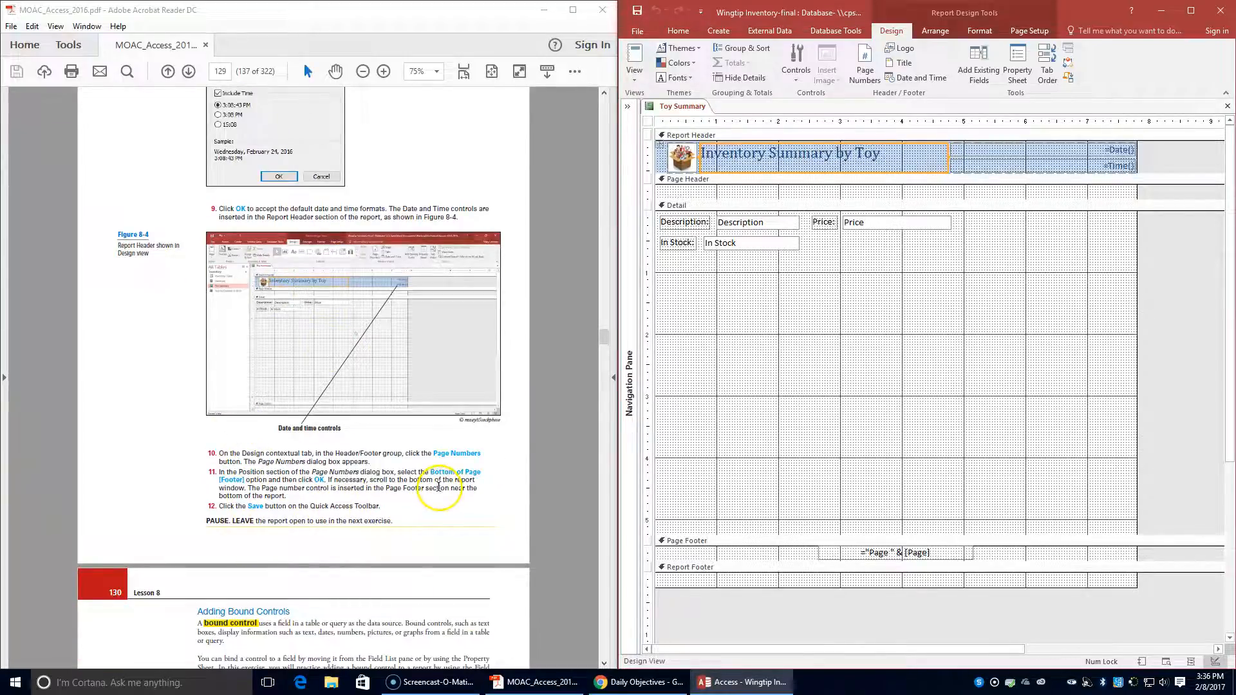
pyautogui.scroll(-4, 438, 488)
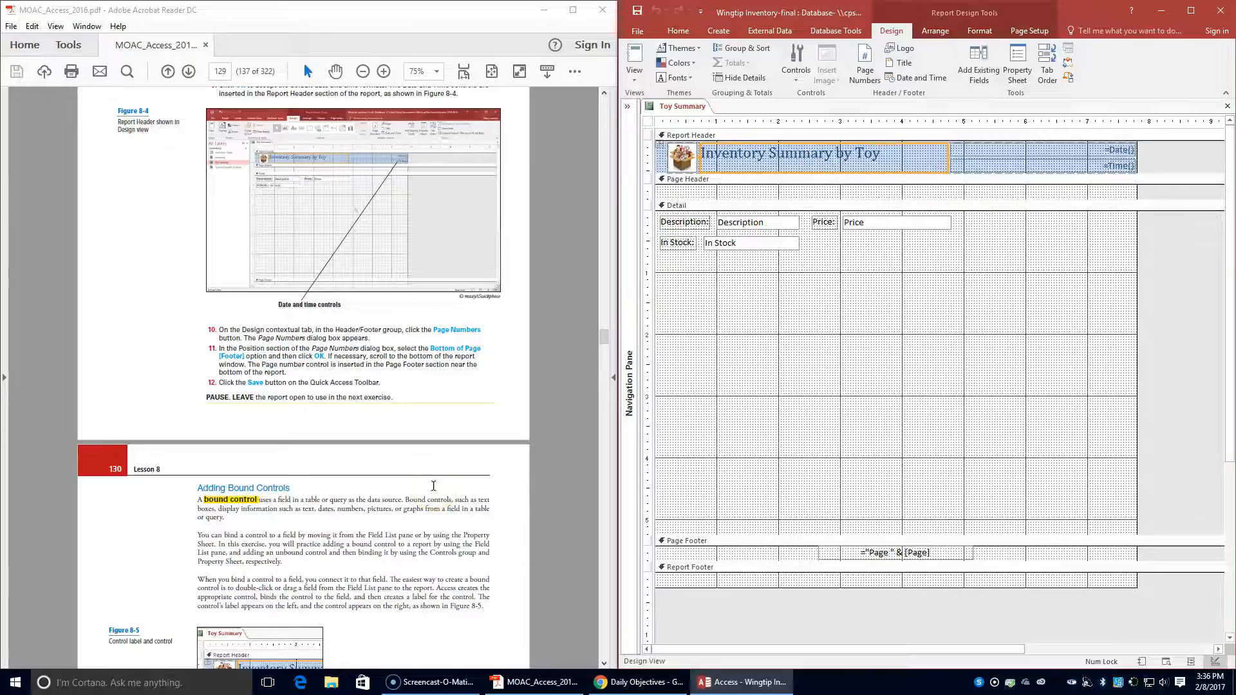
pyautogui.scroll(-1, 434, 486)
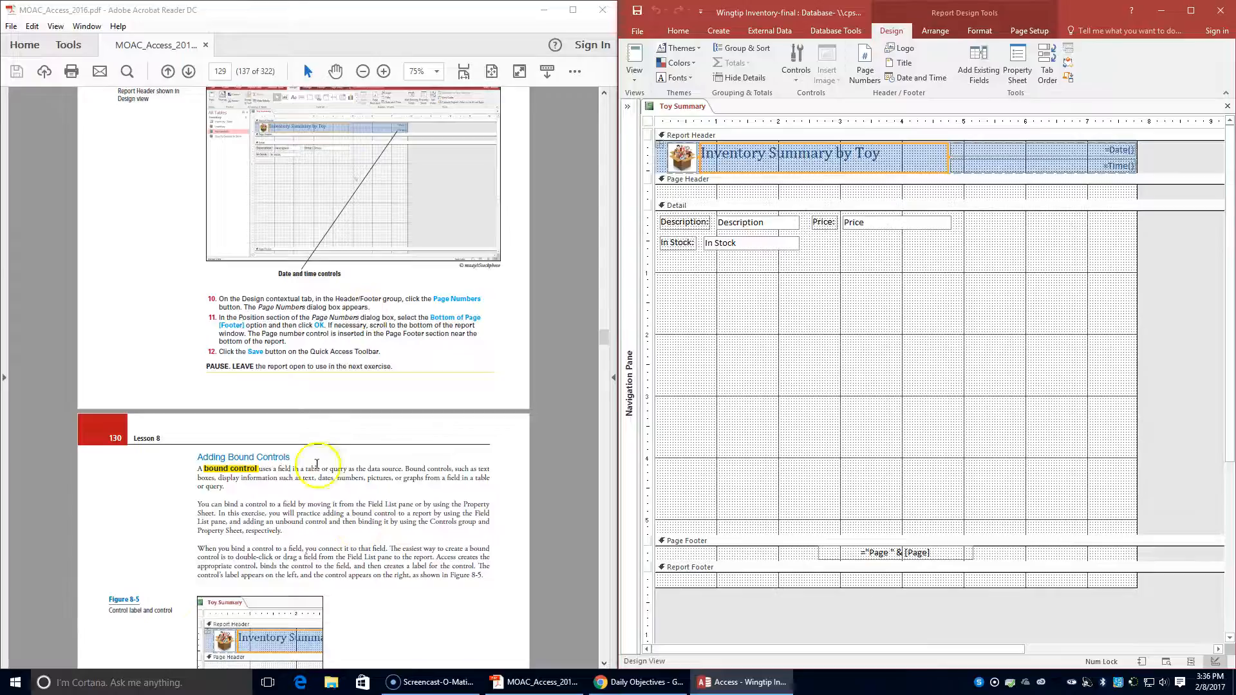
pyautogui.scroll(-4, 287, 501)
pyautogui.scroll(-5, 287, 501)
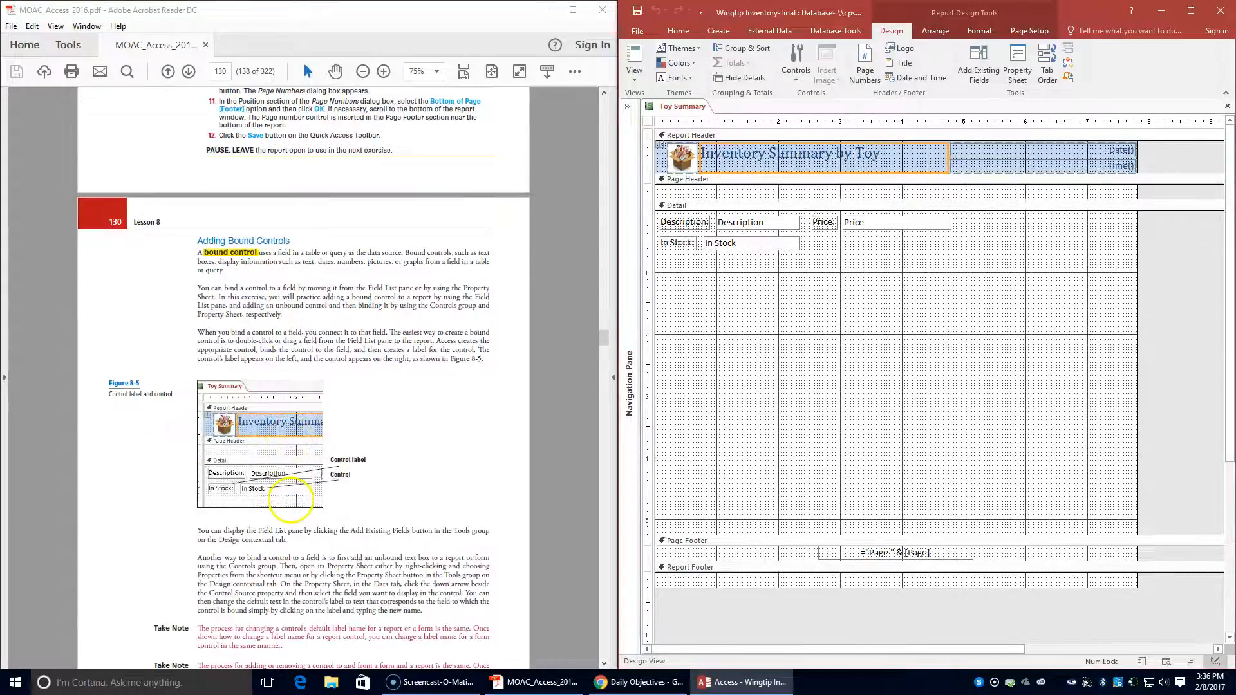
pyautogui.scroll(-2, 289, 499)
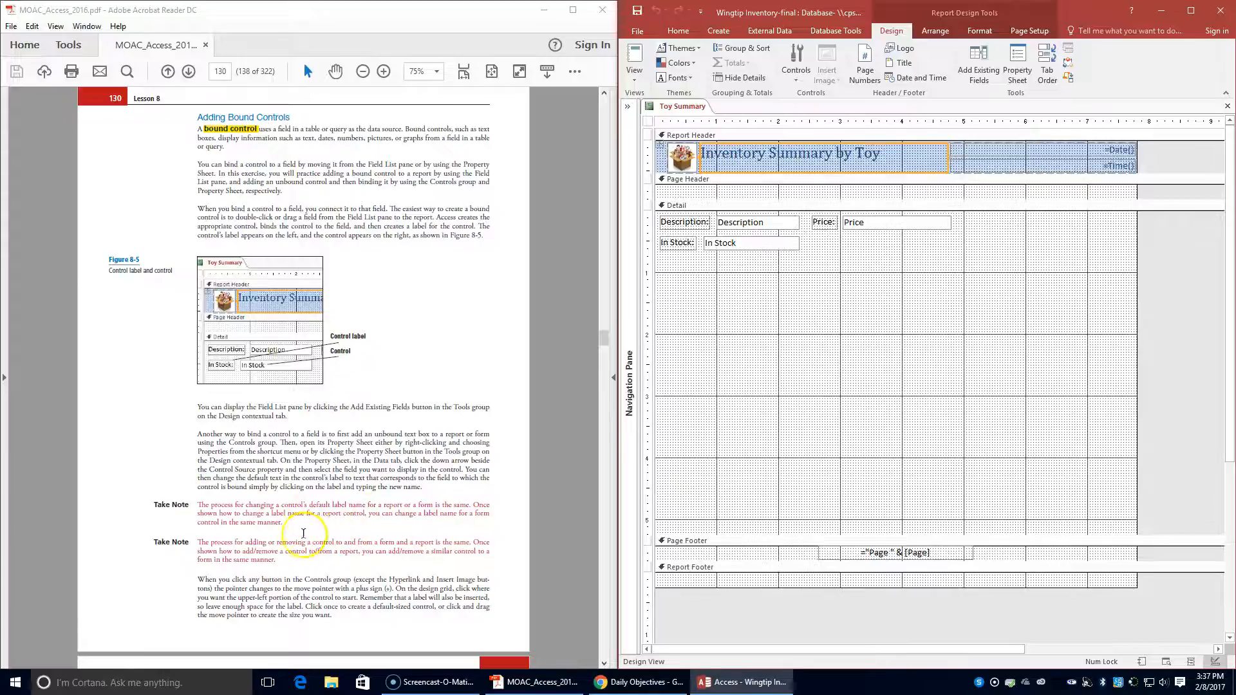
pyautogui.scroll(-3, 295, 506)
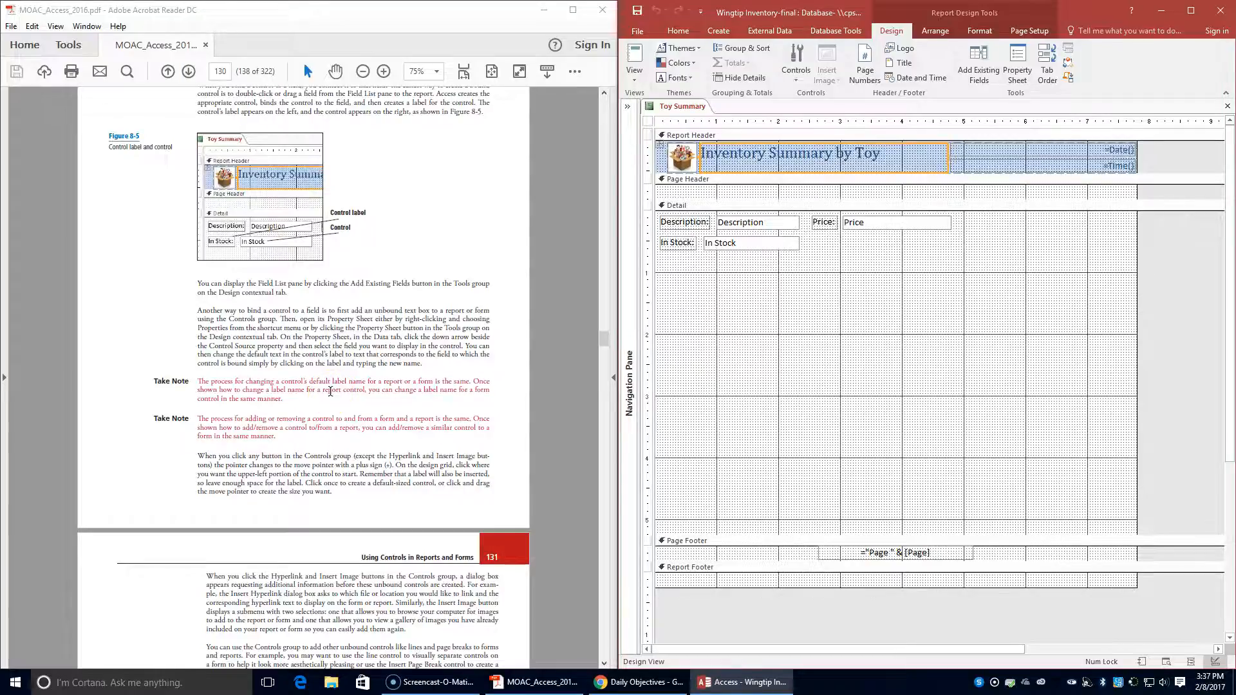
pyautogui.scroll(-8, 330, 392)
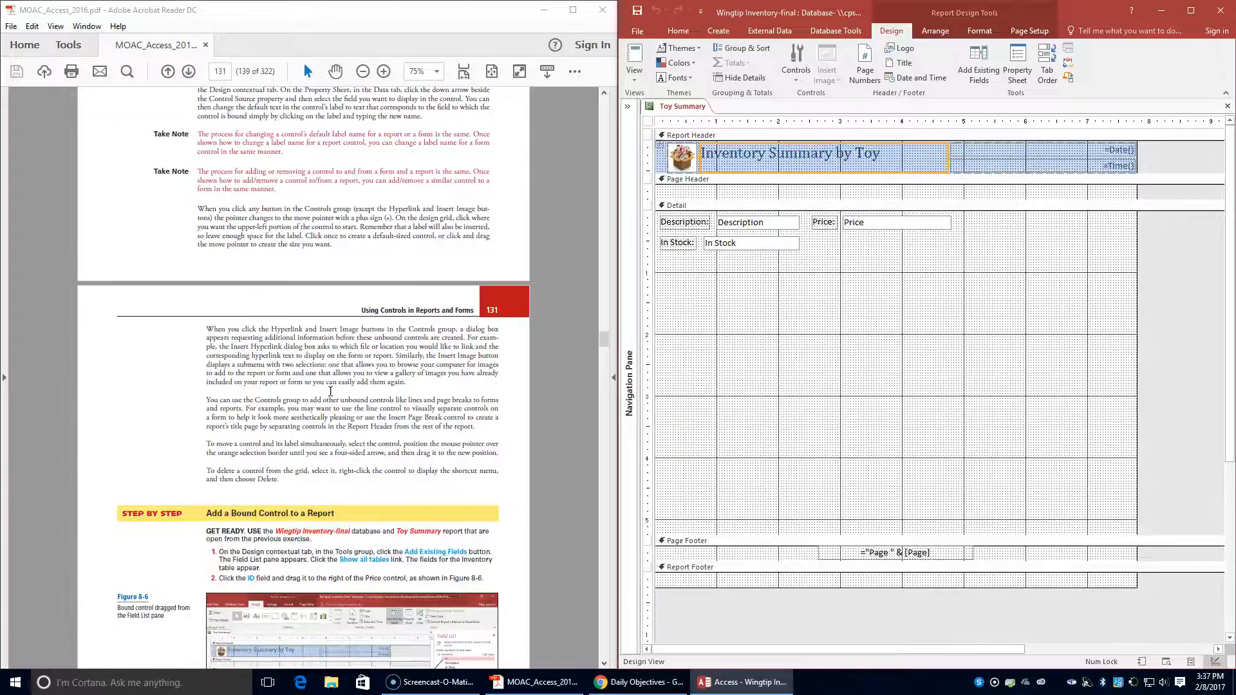
pyautogui.scroll(-1, 330, 391)
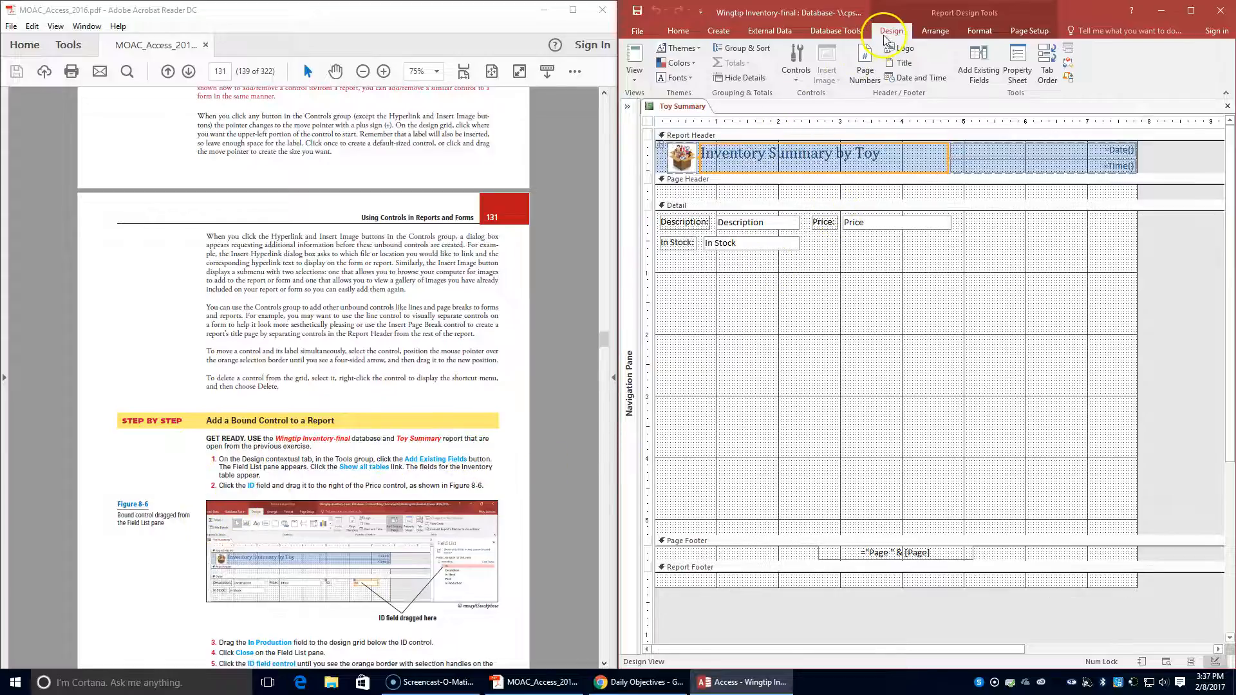
# - Display the Field List with all tables and add the Inventory table's ID field to the Detail section beside the Price control
pyautogui.click(990, 73)
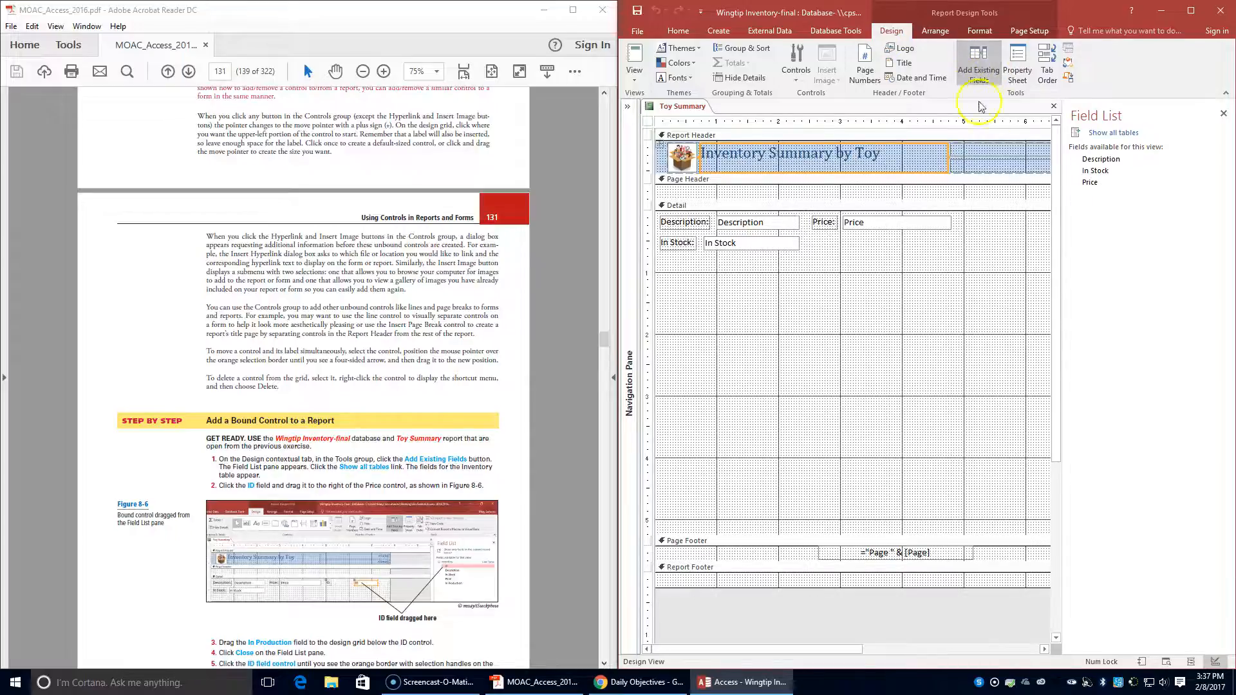
pyautogui.click(1102, 133)
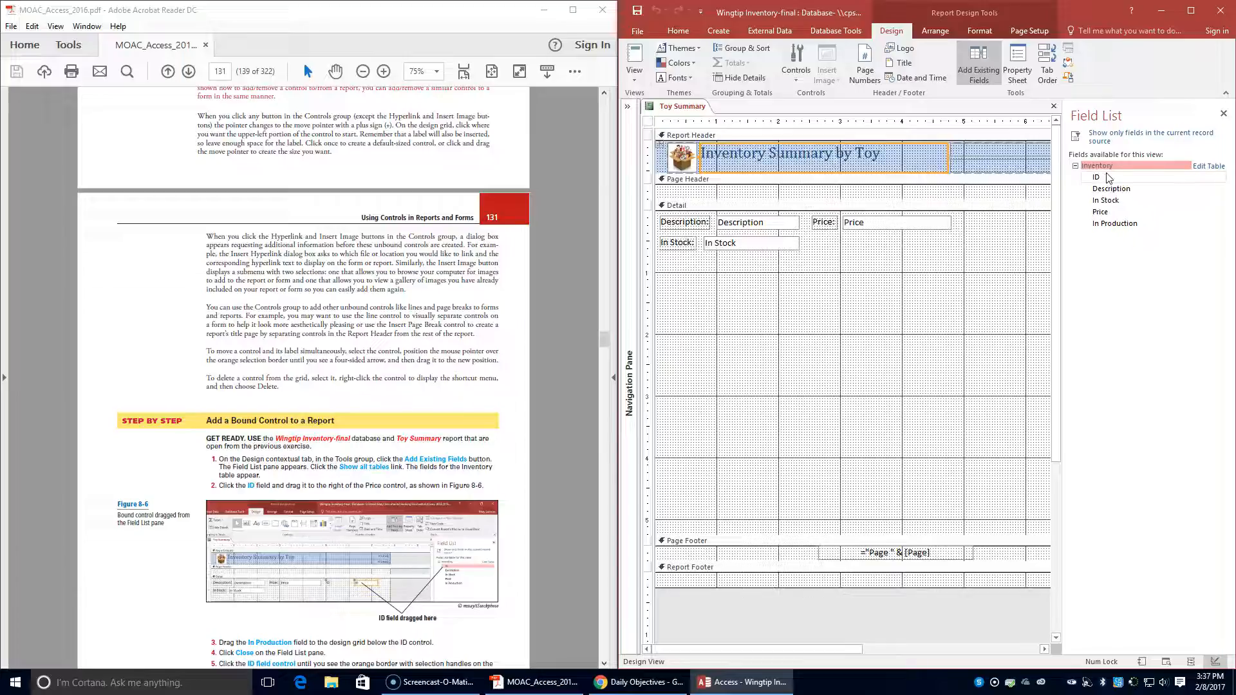
pyautogui.moveTo(1108, 175); pyautogui.dragTo(970, 226)
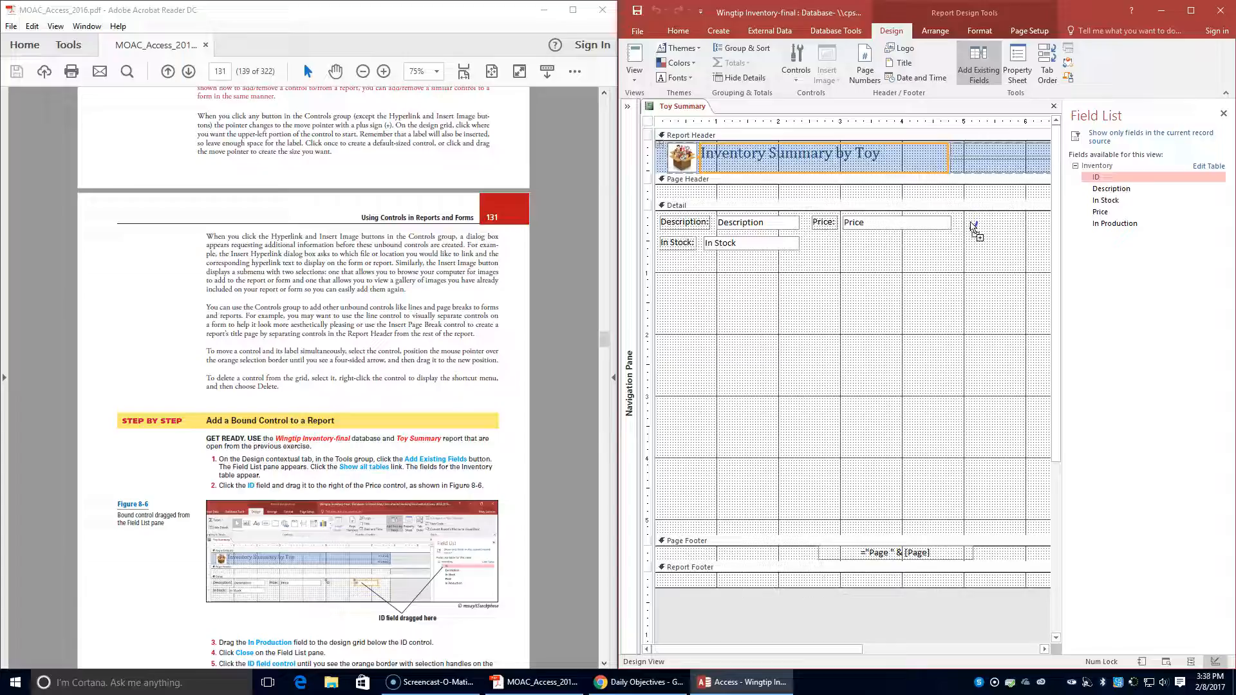
pyautogui.moveTo(971, 224); pyautogui.dragTo(970, 223)
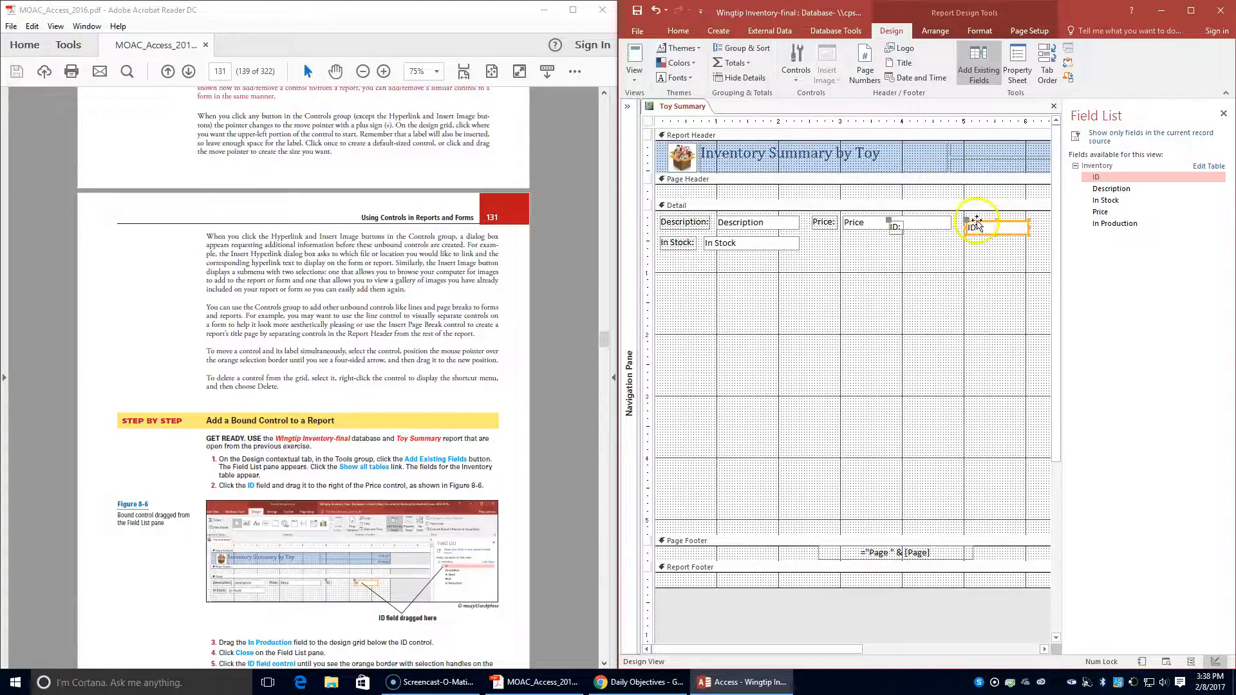
# - Move the ID control and its label clear of the Price control, in line with it in the Detail section's first row
pyautogui.moveTo(980, 222); pyautogui.dragTo(1024, 219)
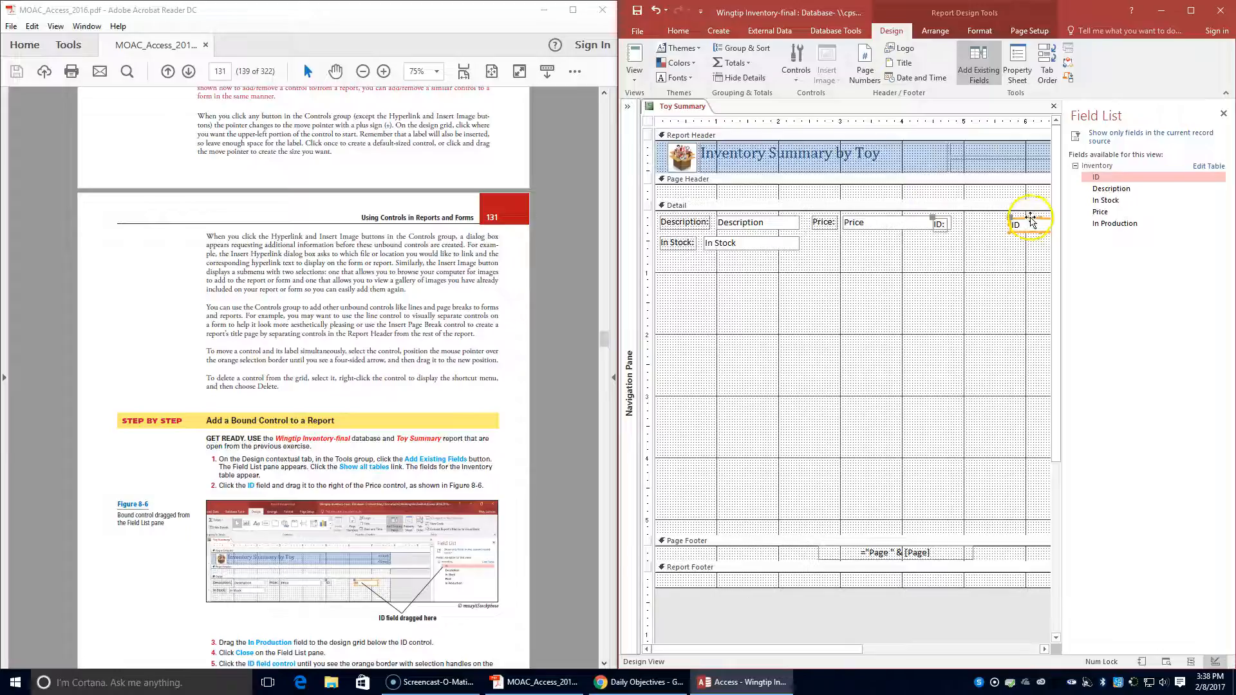
pyautogui.click(1031, 220)
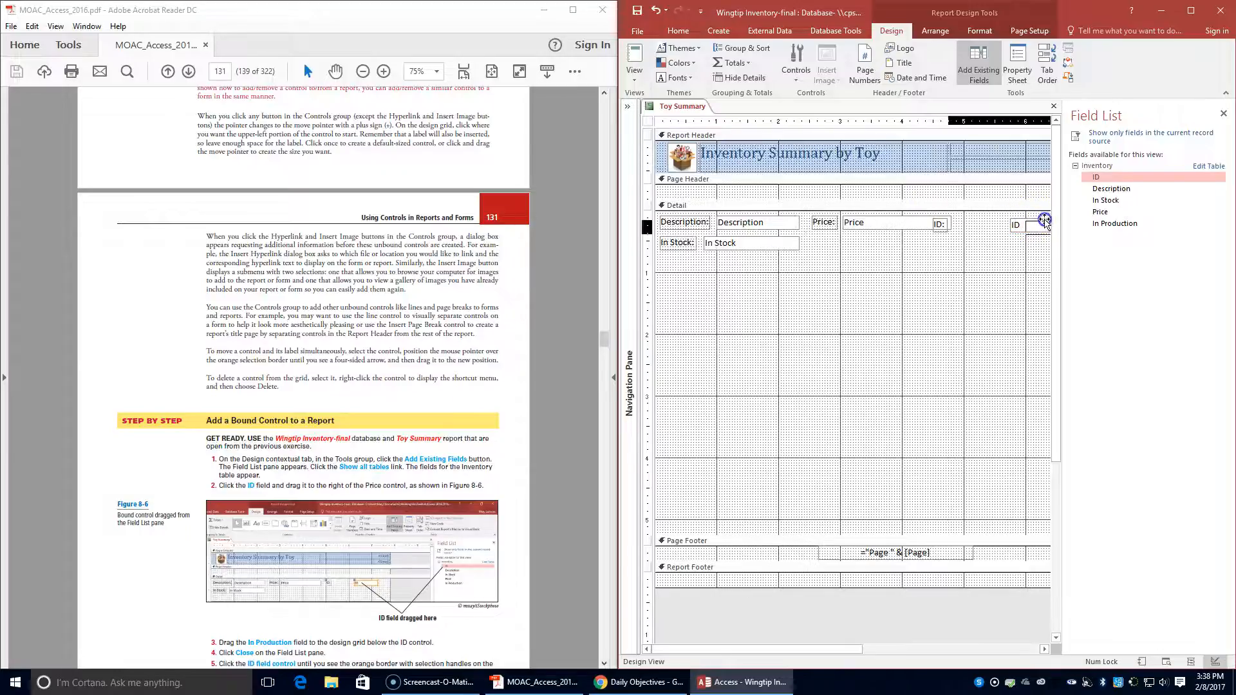
pyautogui.moveTo(1051, 220)
pyautogui.mouseDown()
pyautogui.moveTo(1023, 219)
pyautogui.moveTo(1042, 216)
pyautogui.mouseUp()
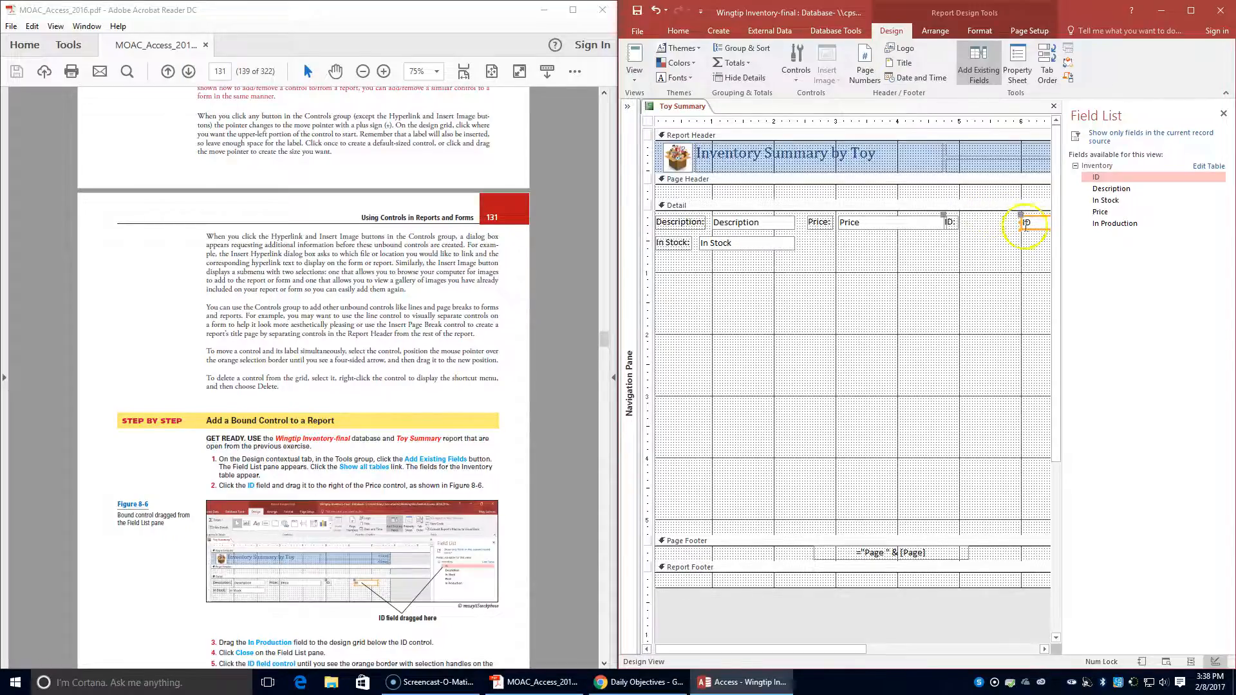
pyautogui.moveTo(810, 649); pyautogui.dragTo(828, 648)
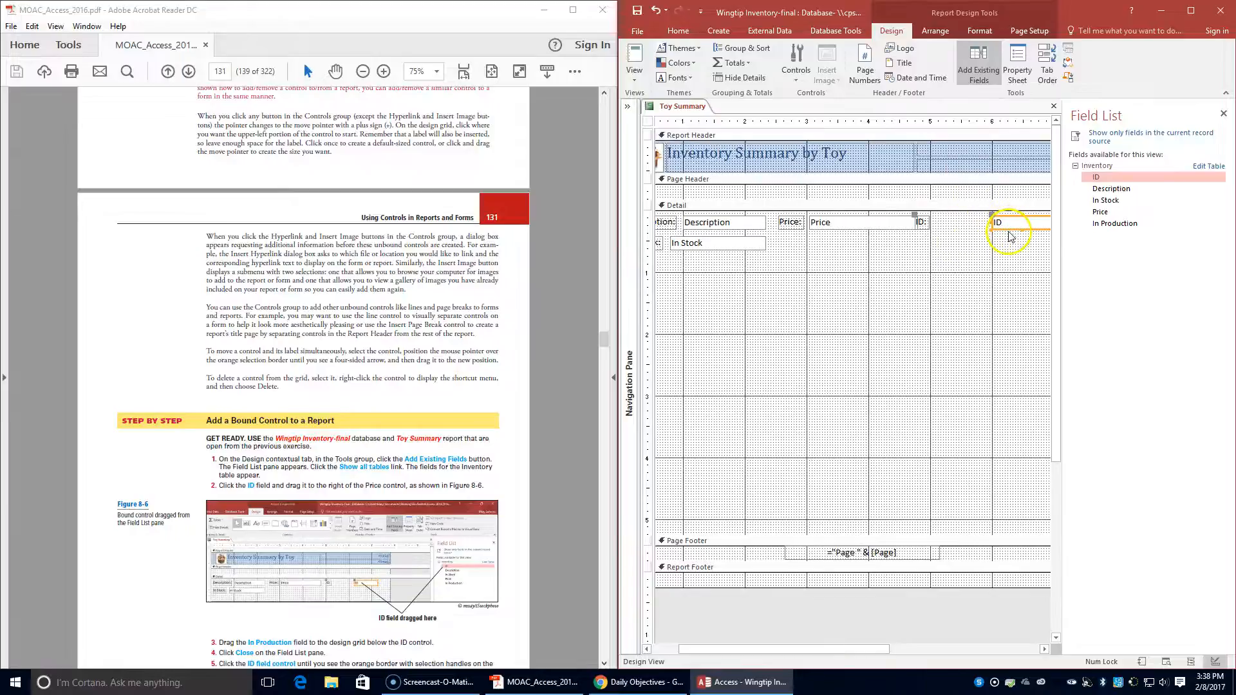
pyautogui.moveTo(1008, 228); pyautogui.dragTo(1023, 228)
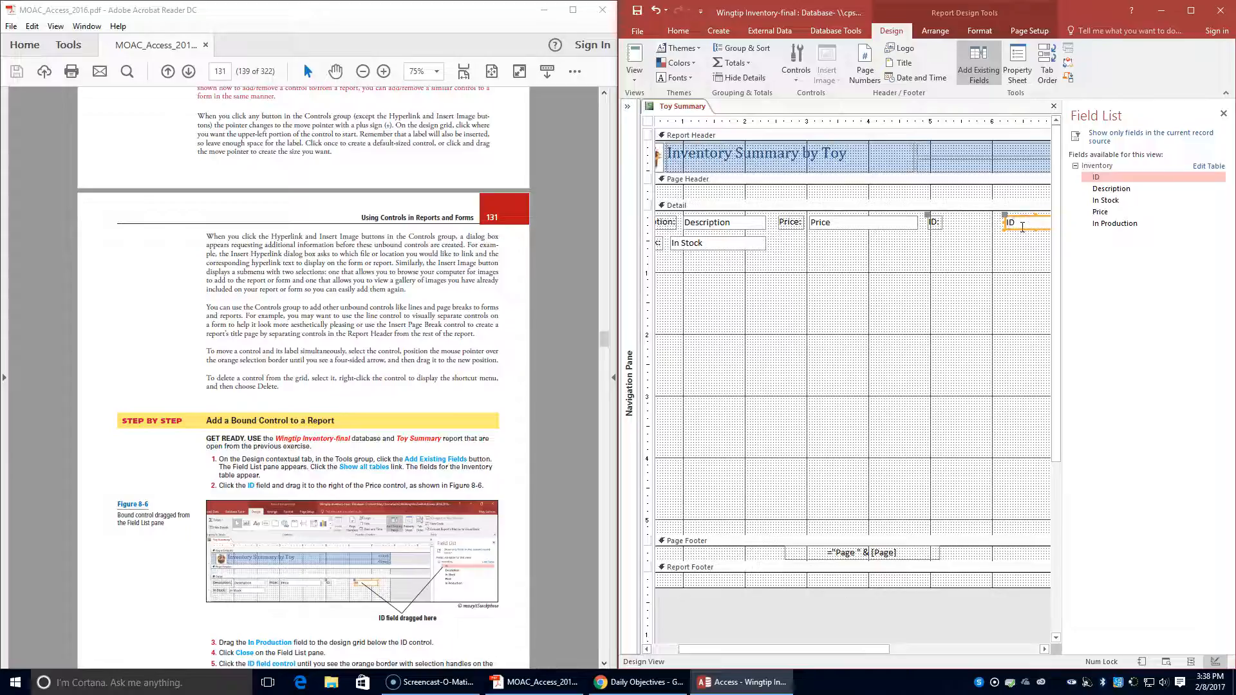
pyautogui.moveTo(1020, 229); pyautogui.dragTo(1023, 231)
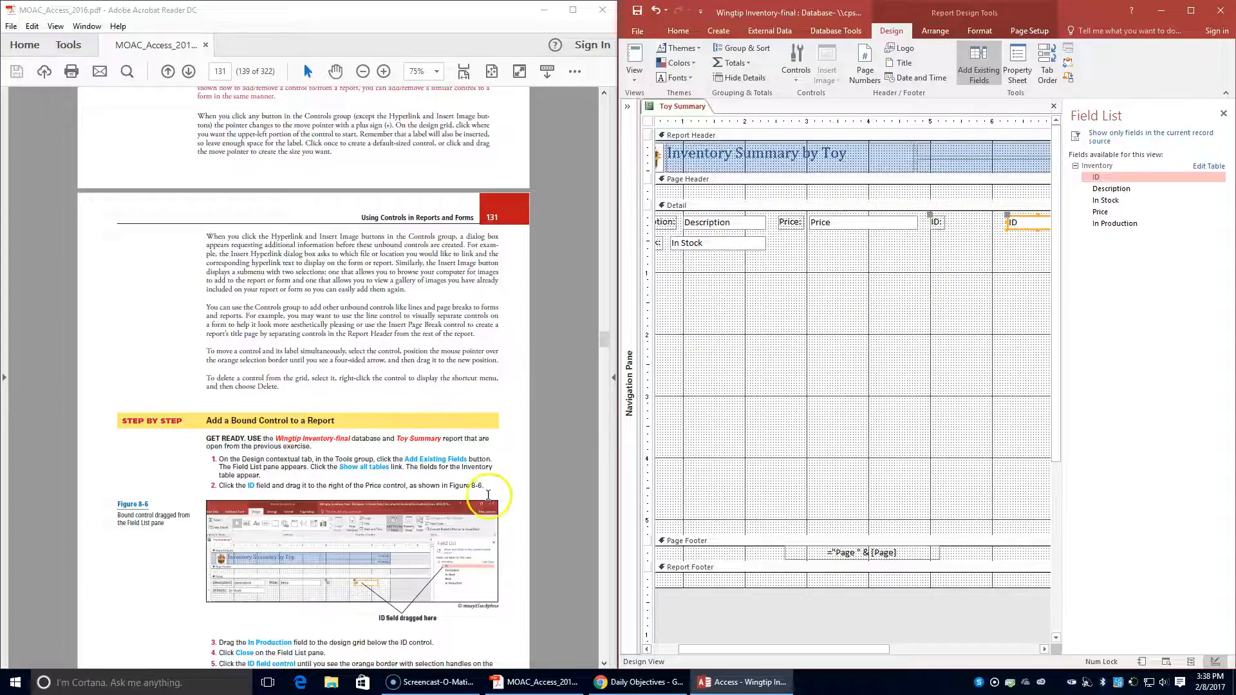
# - Add the In Production field to the Detail section directly below the ID control, aligned with it, and close the Field List
pyautogui.scroll(-1, 546, 329)
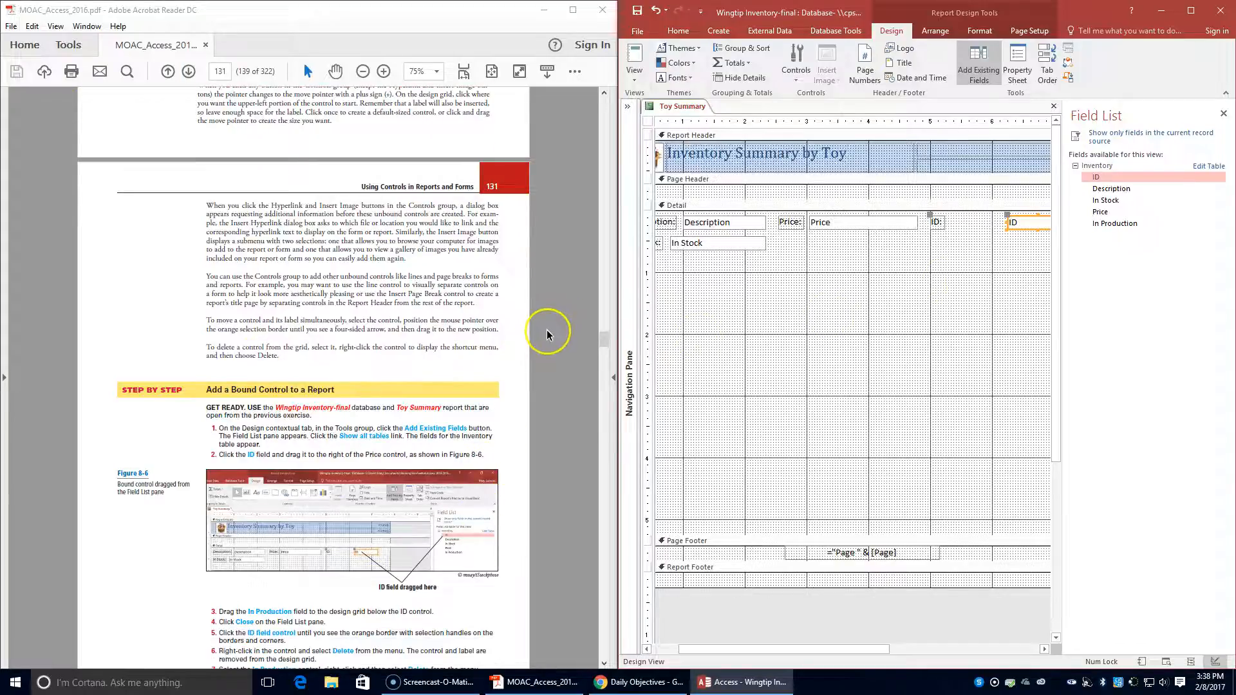
pyautogui.scroll(-1, 545, 329)
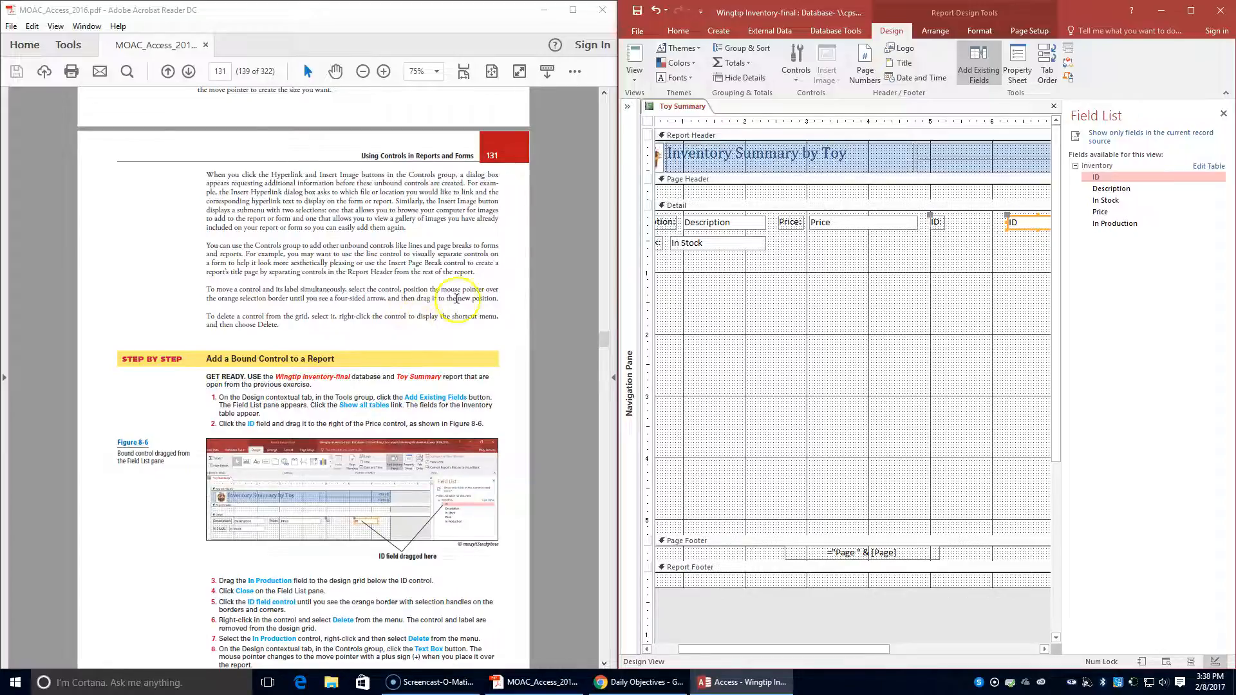
pyautogui.moveTo(1108, 223); pyautogui.dragTo(1017, 241)
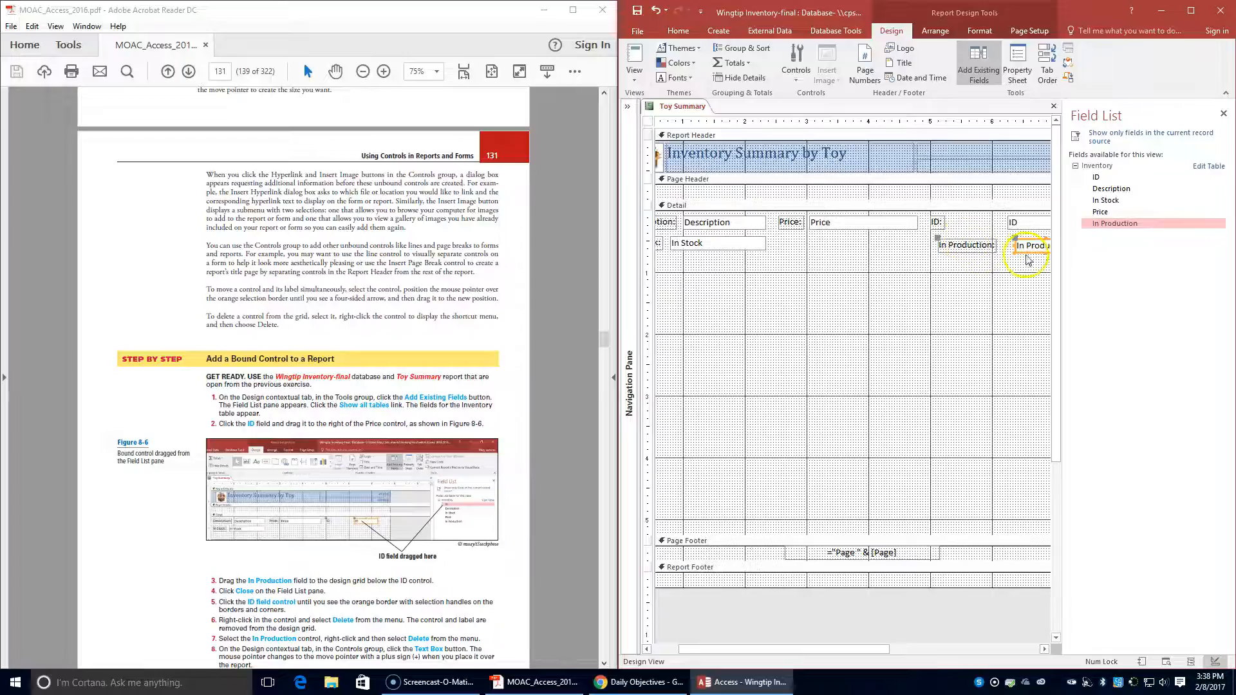
pyautogui.click(1027, 240)
pyautogui.moveTo(1028, 240); pyautogui.dragTo(1021, 236)
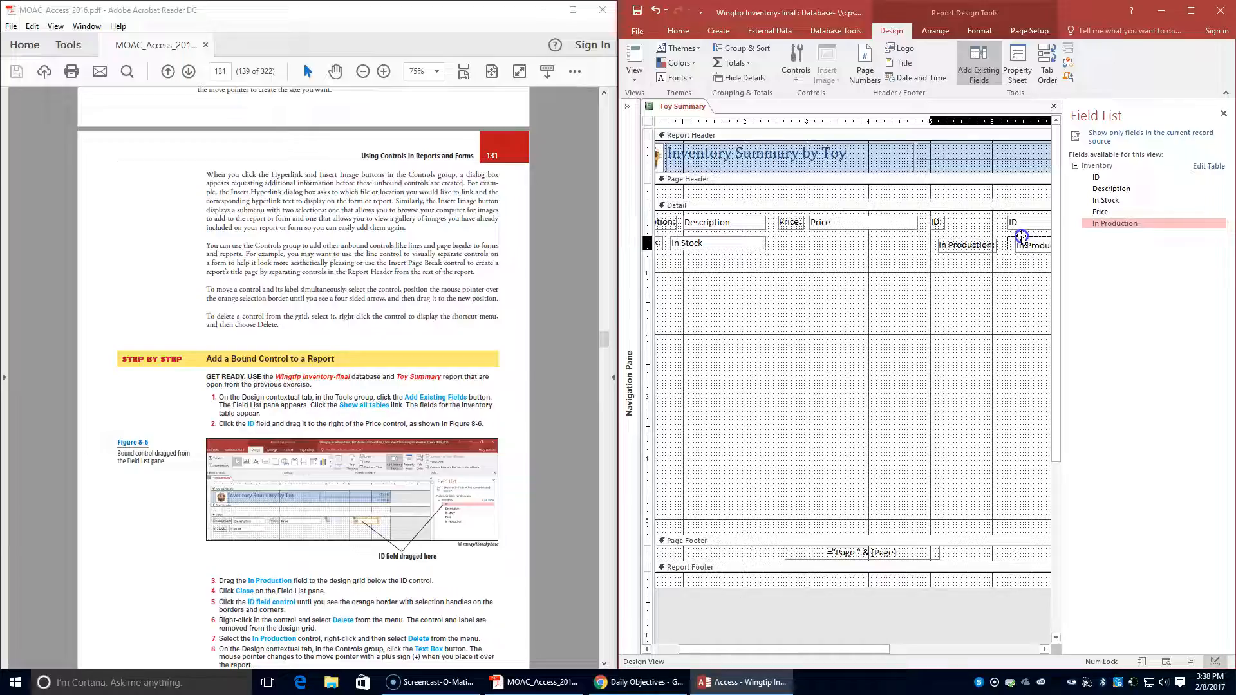
pyautogui.moveTo(1022, 237); pyautogui.dragTo(1022, 238)
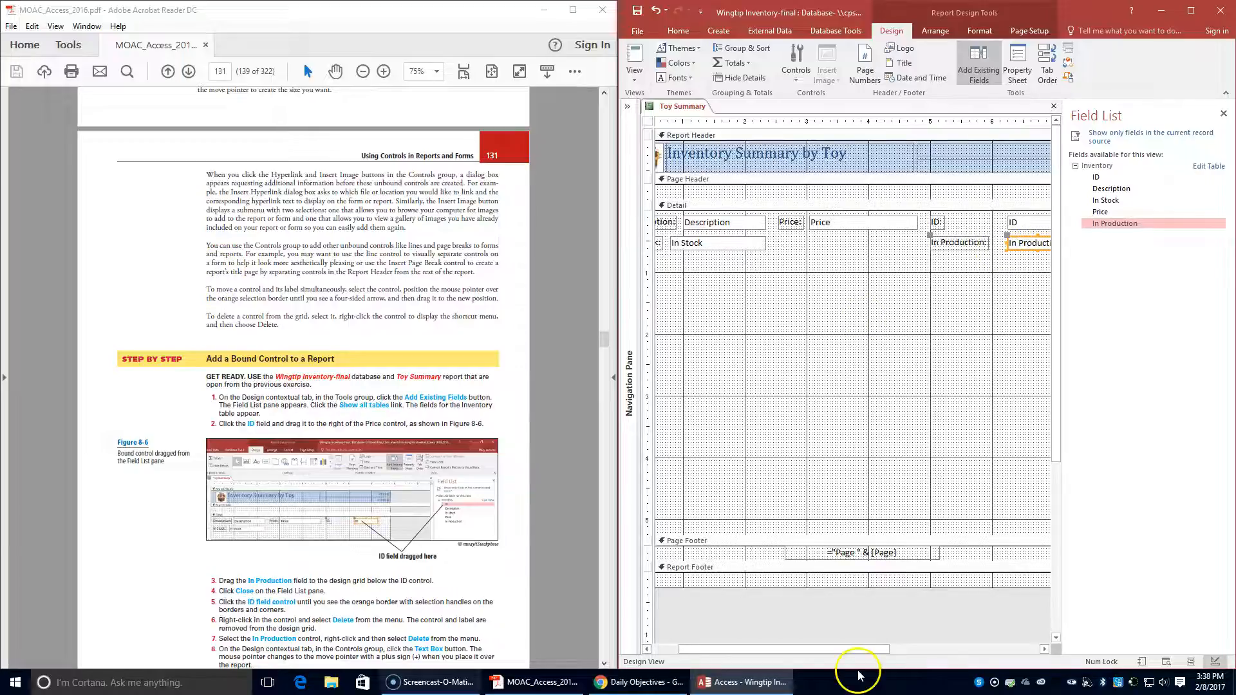
pyautogui.scroll(-1, 339, 608)
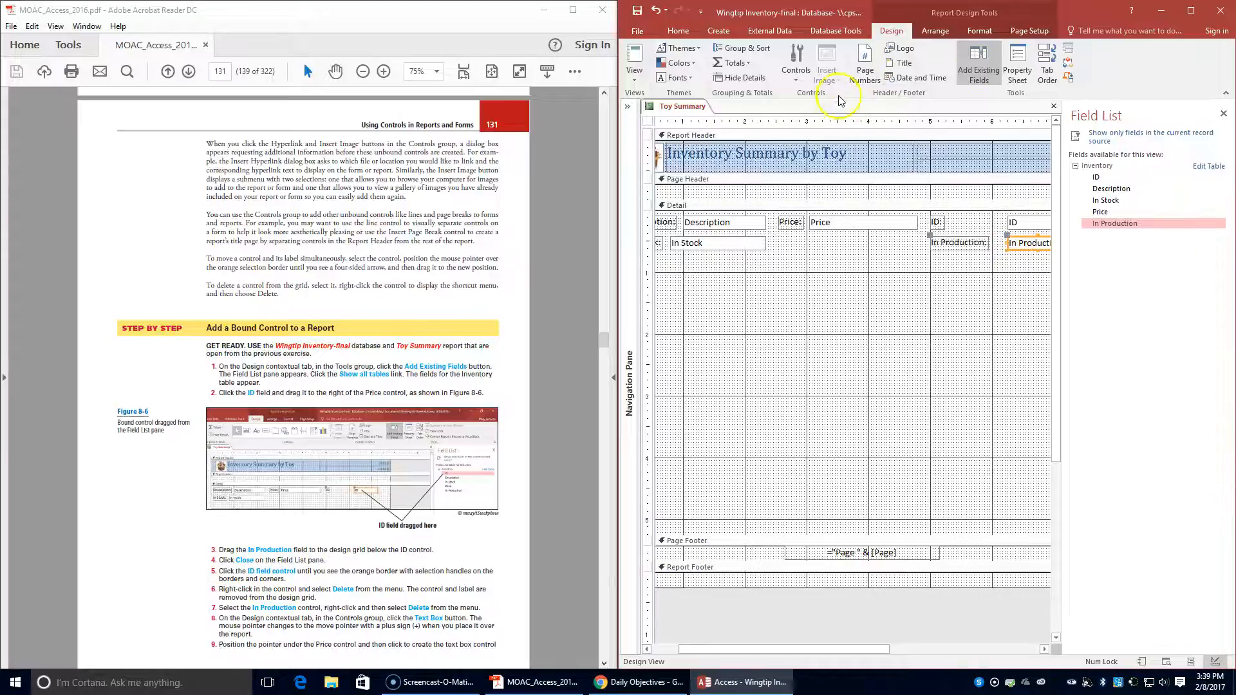
pyautogui.click(1224, 113)
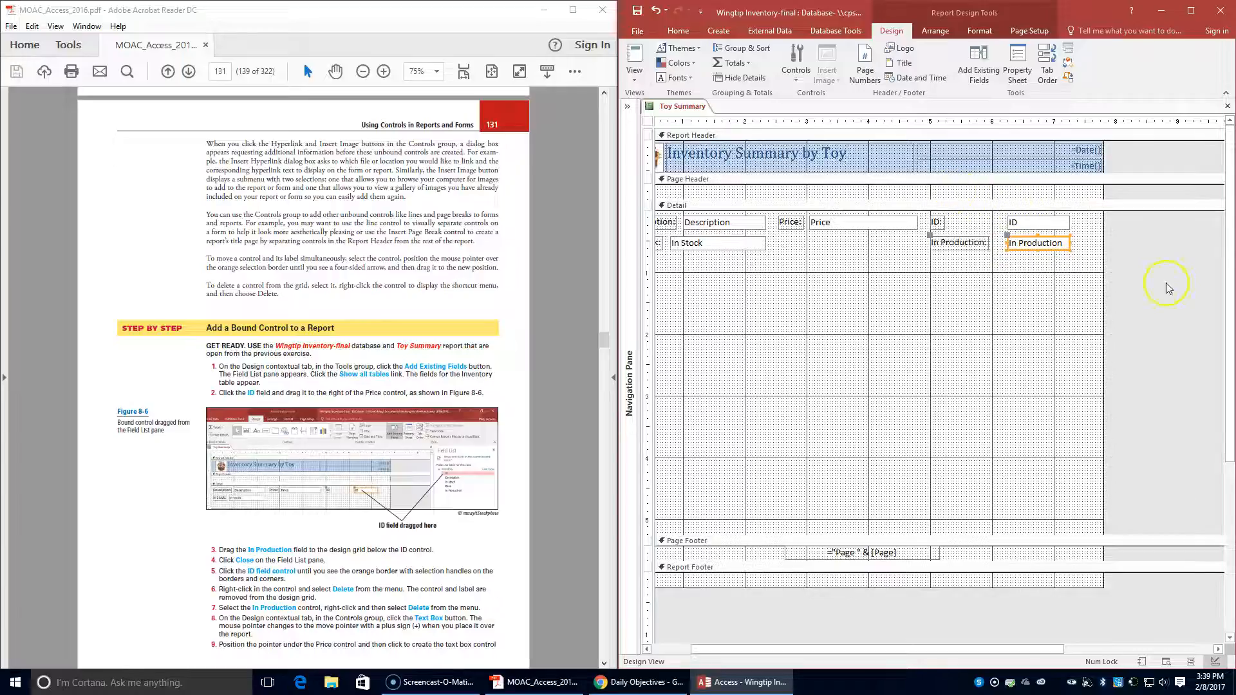
# - Delete the ID control and the In Production control, with their labels, from the Detail section
pyautogui.click(1053, 216)
pyautogui.rightClick(1042, 220)
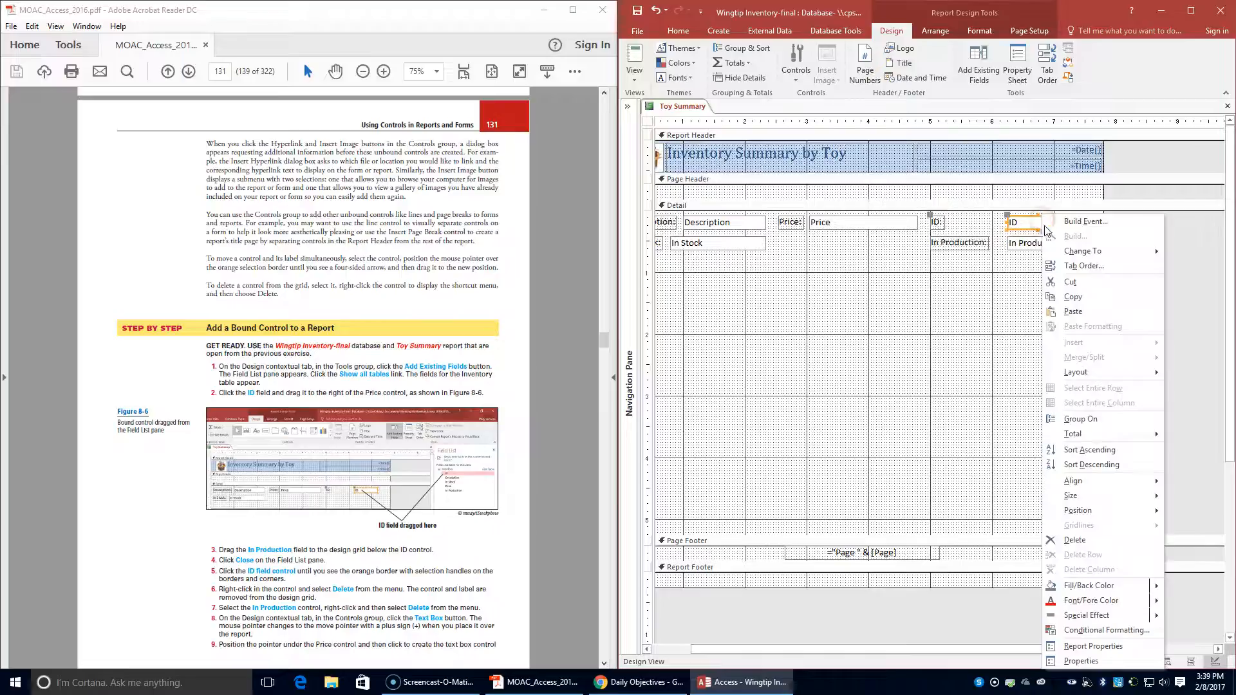
pyautogui.click(1088, 540)
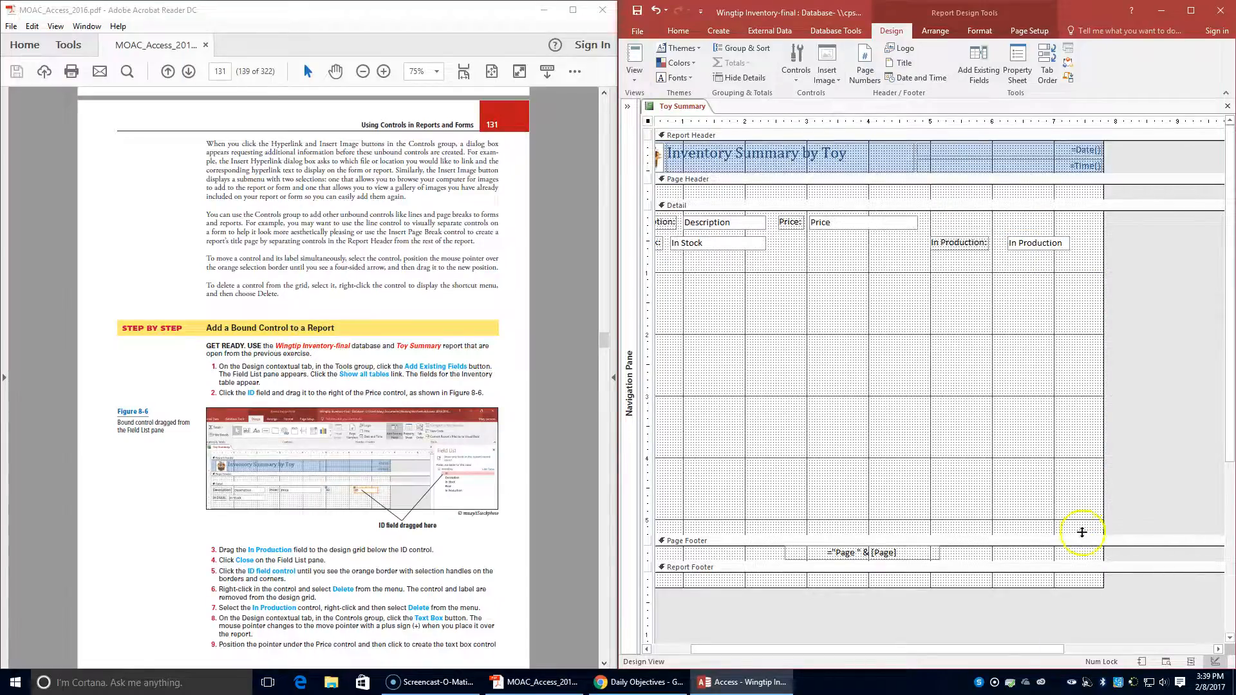
pyautogui.click(1044, 243)
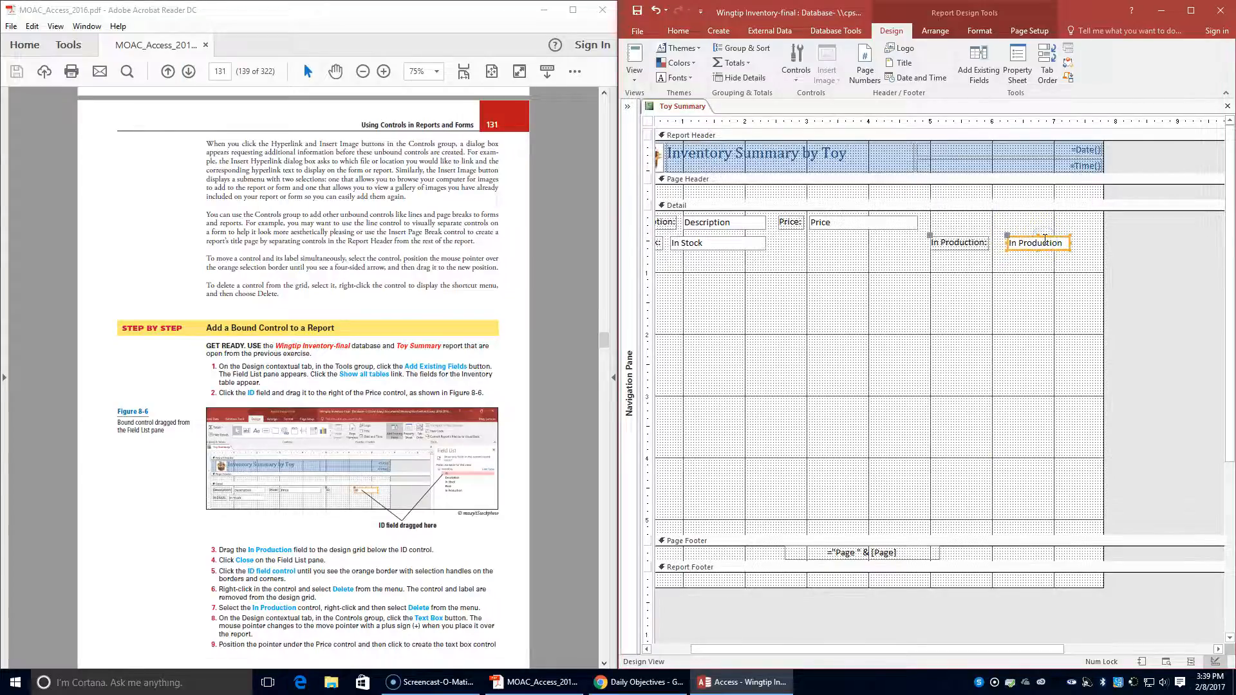
pyautogui.rightClick(1044, 239)
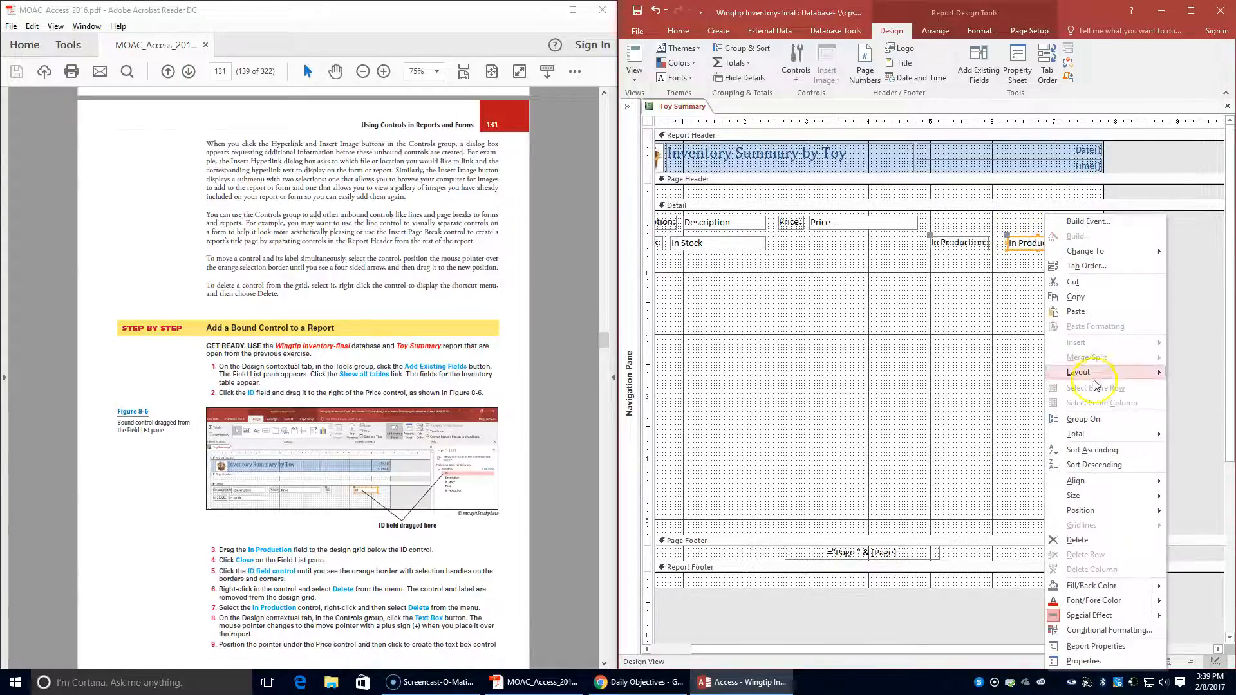
pyautogui.click(1085, 538)
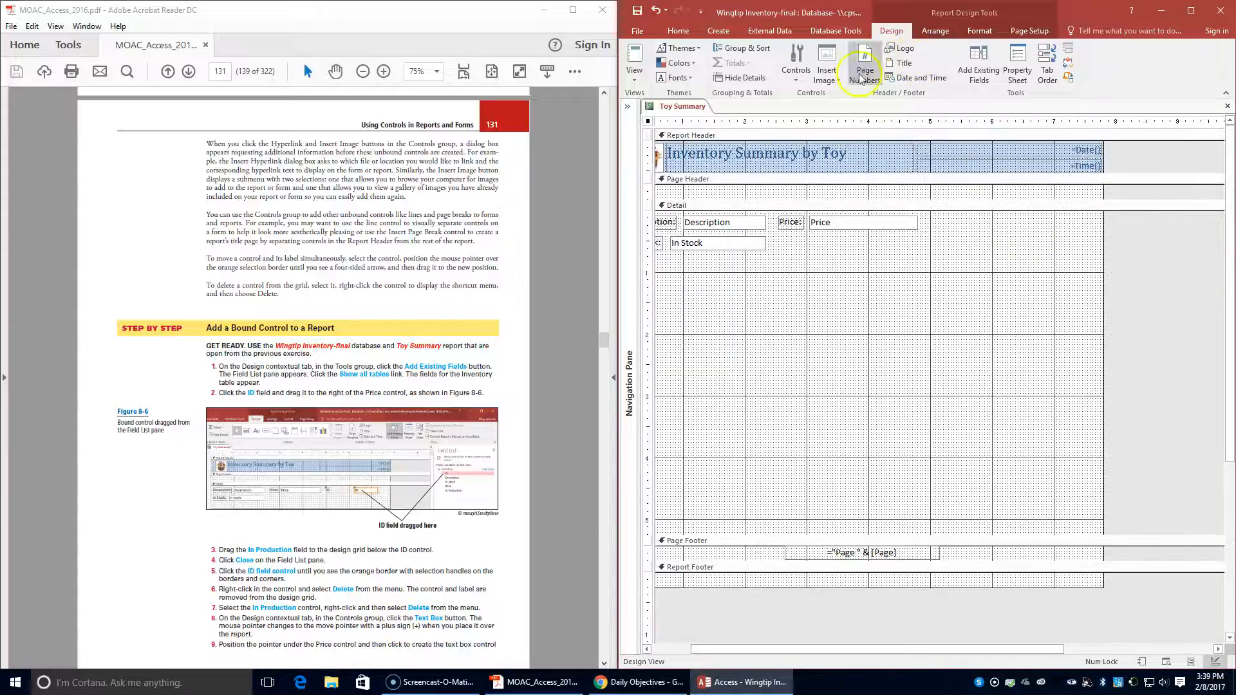
# - Insert an unbound Text Box control in the Detail section under the Price control
pyautogui.click(801, 78)
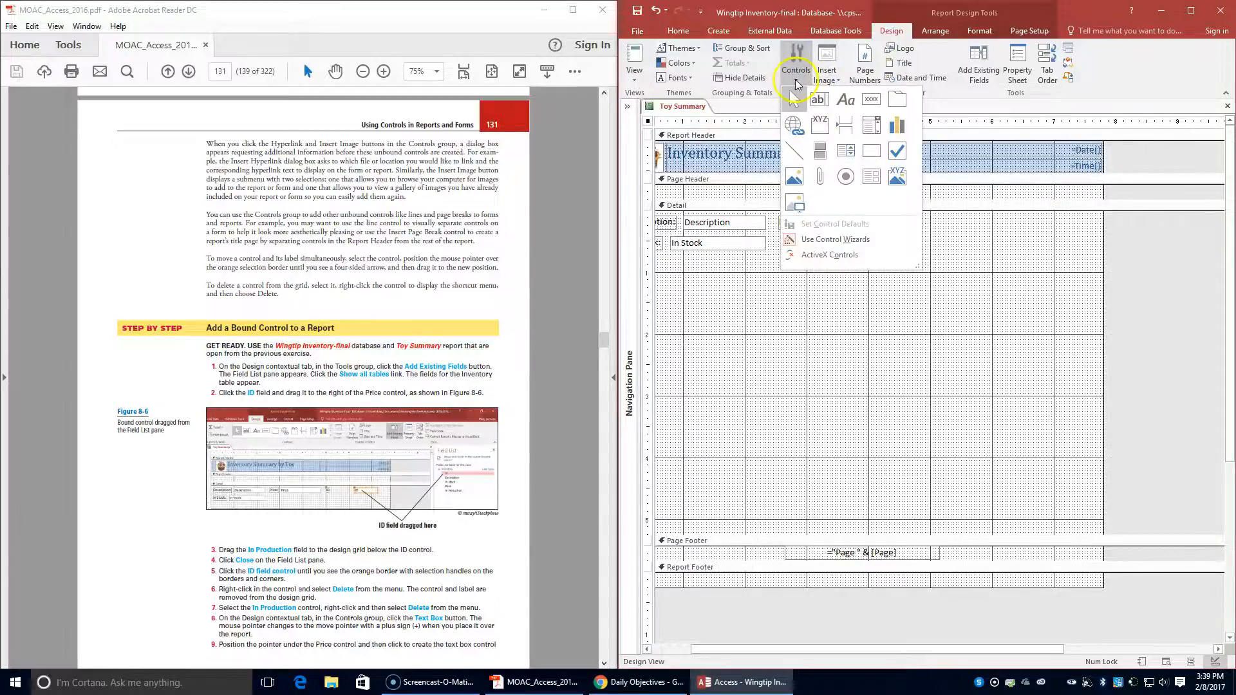
pyautogui.click(823, 101)
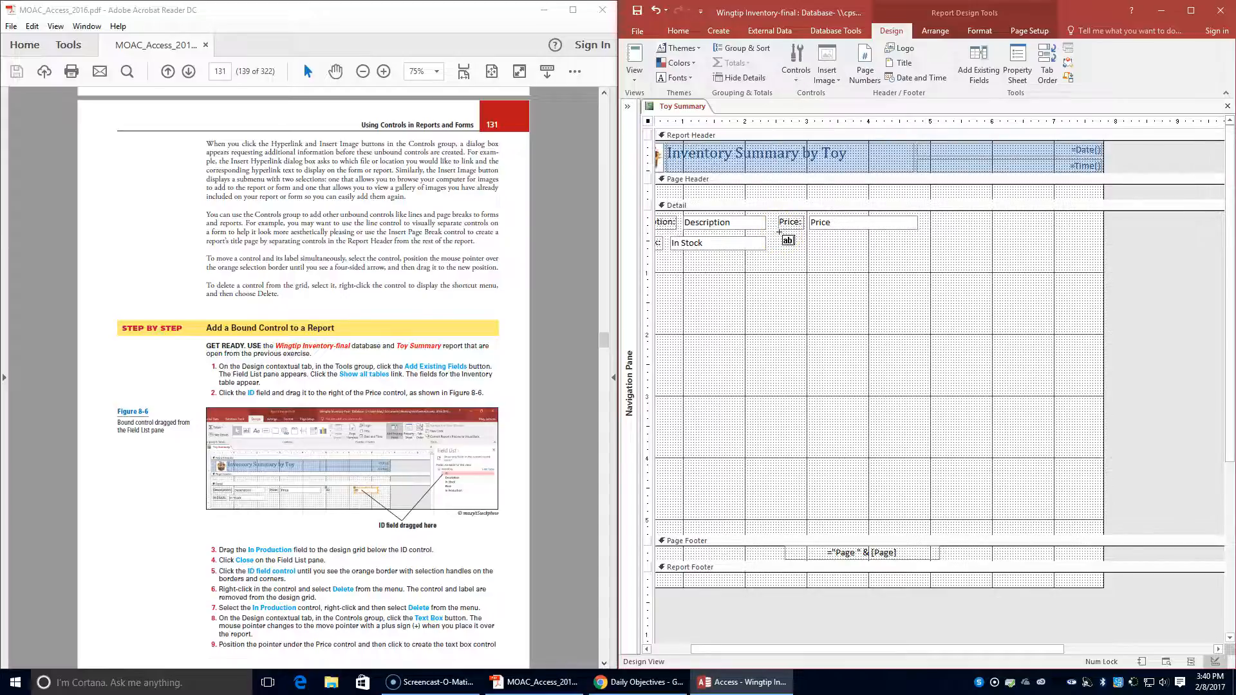
pyautogui.scroll(-1, 492, 387)
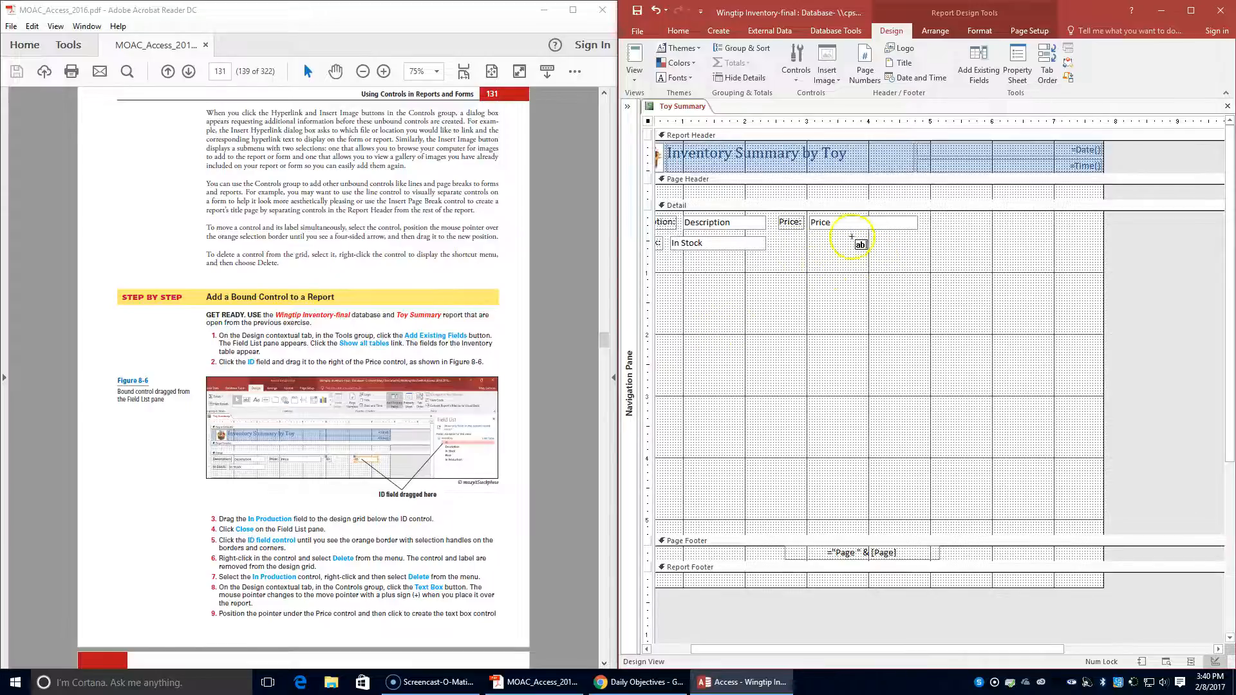
pyautogui.scroll(-2, 566, 317)
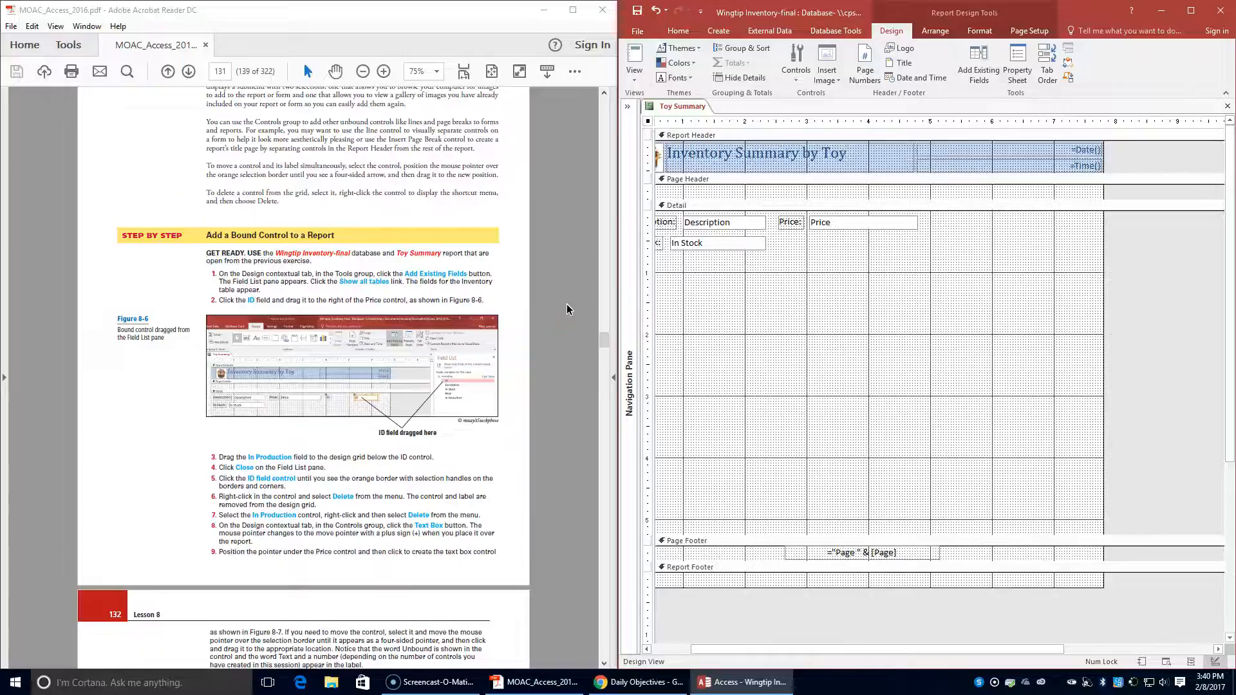
pyautogui.scroll(-2, 567, 304)
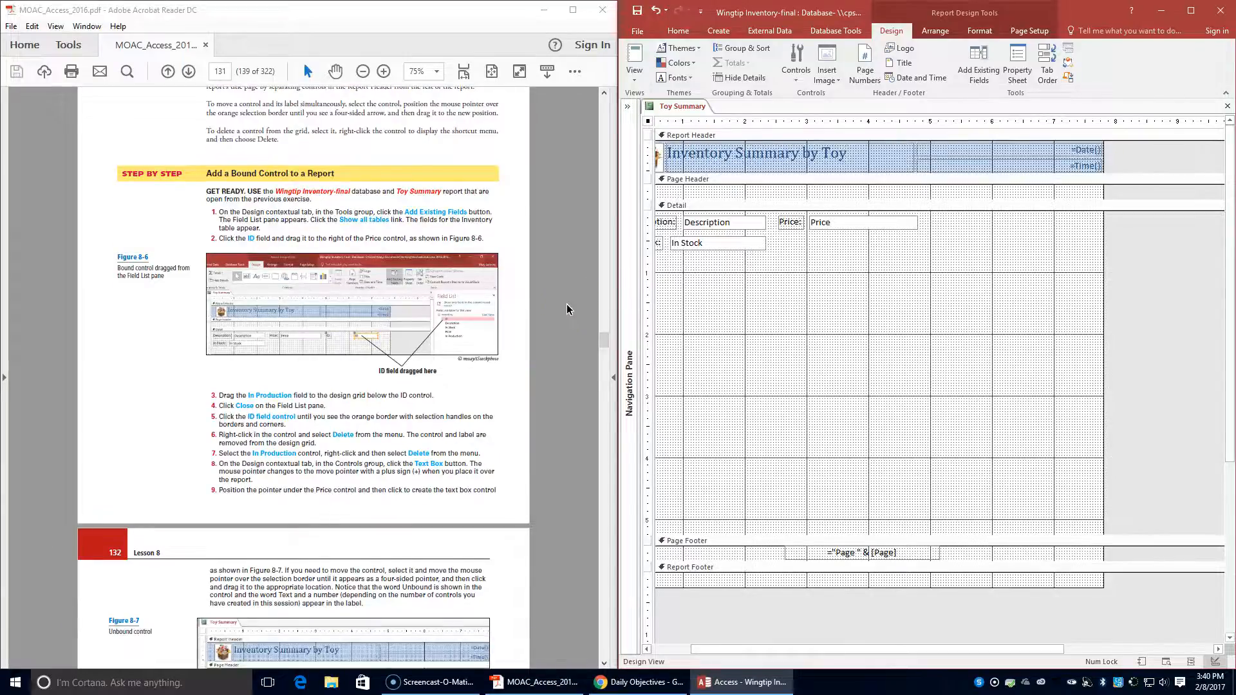
pyautogui.click(810, 238)
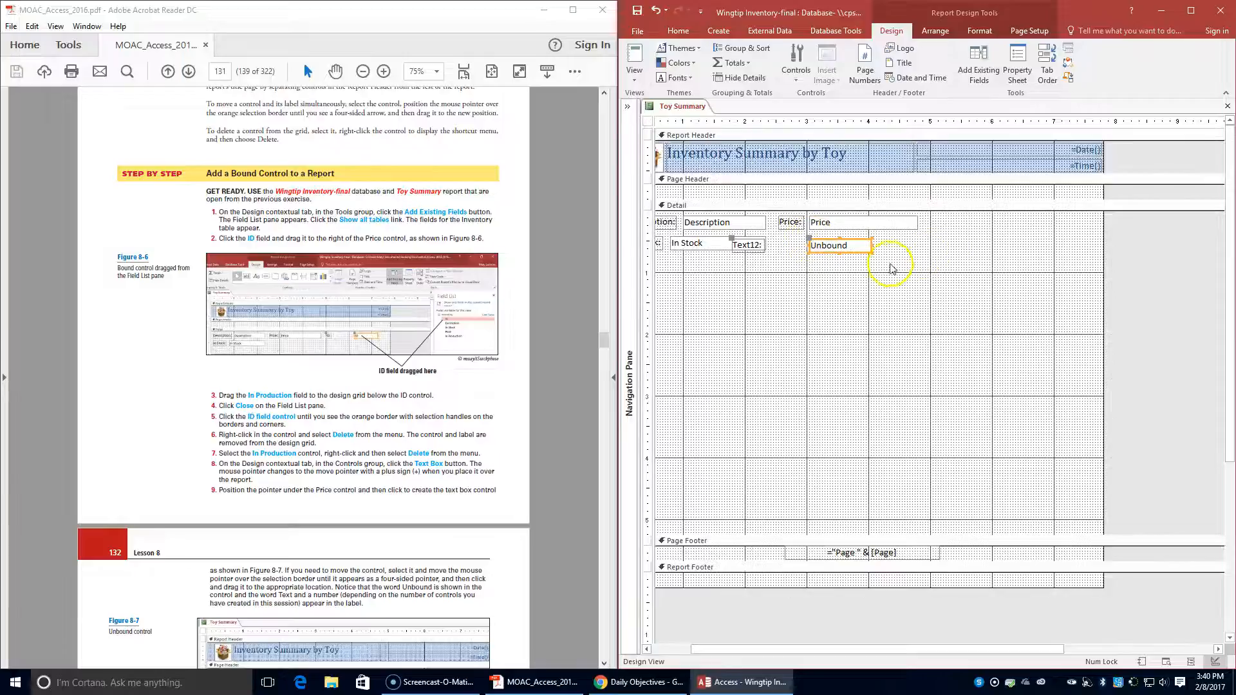
# - Move the unbound text box and its label clear of the In Stock control, in line with it beneath Price
pyautogui.scroll(-3, 480, 348)
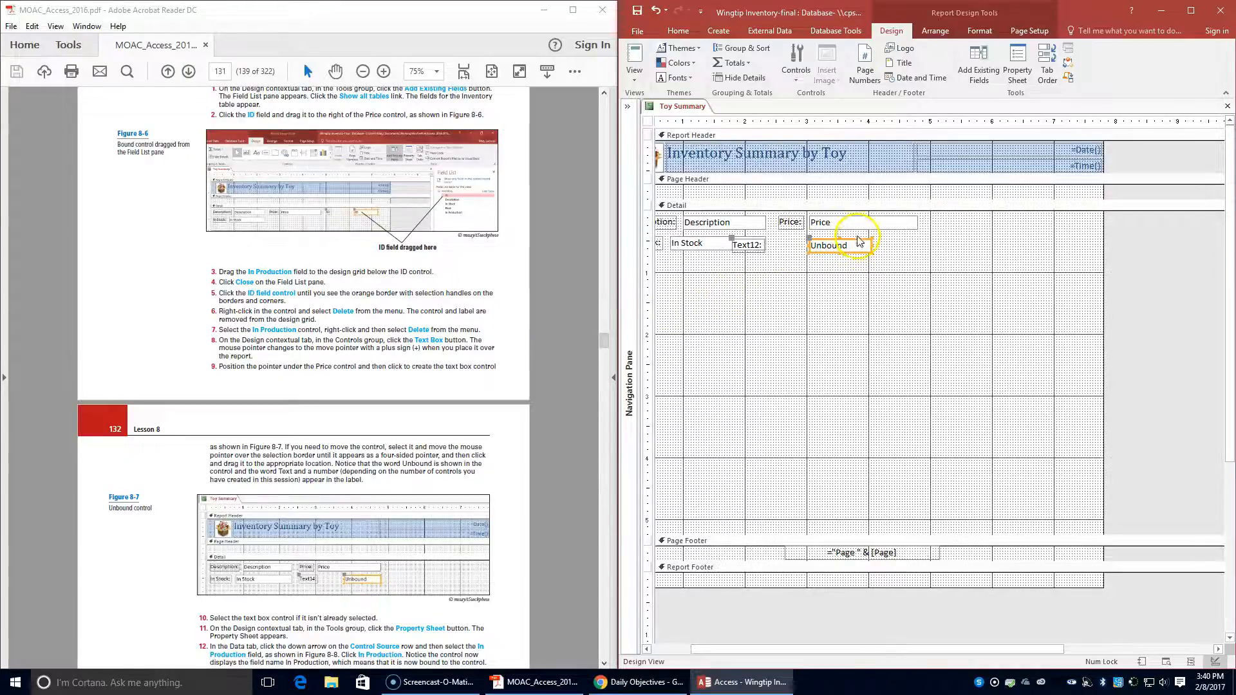
pyautogui.moveTo(857, 240); pyautogui.dragTo(895, 237)
pyautogui.click(895, 238)
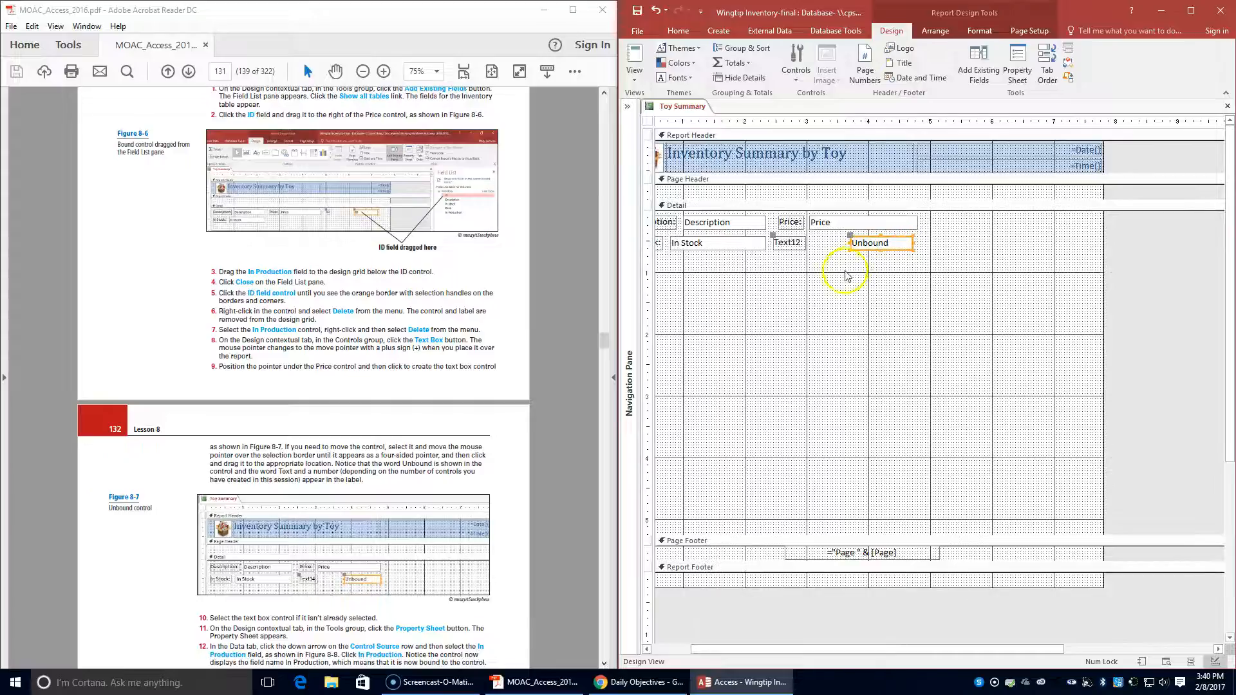
pyautogui.click(829, 279)
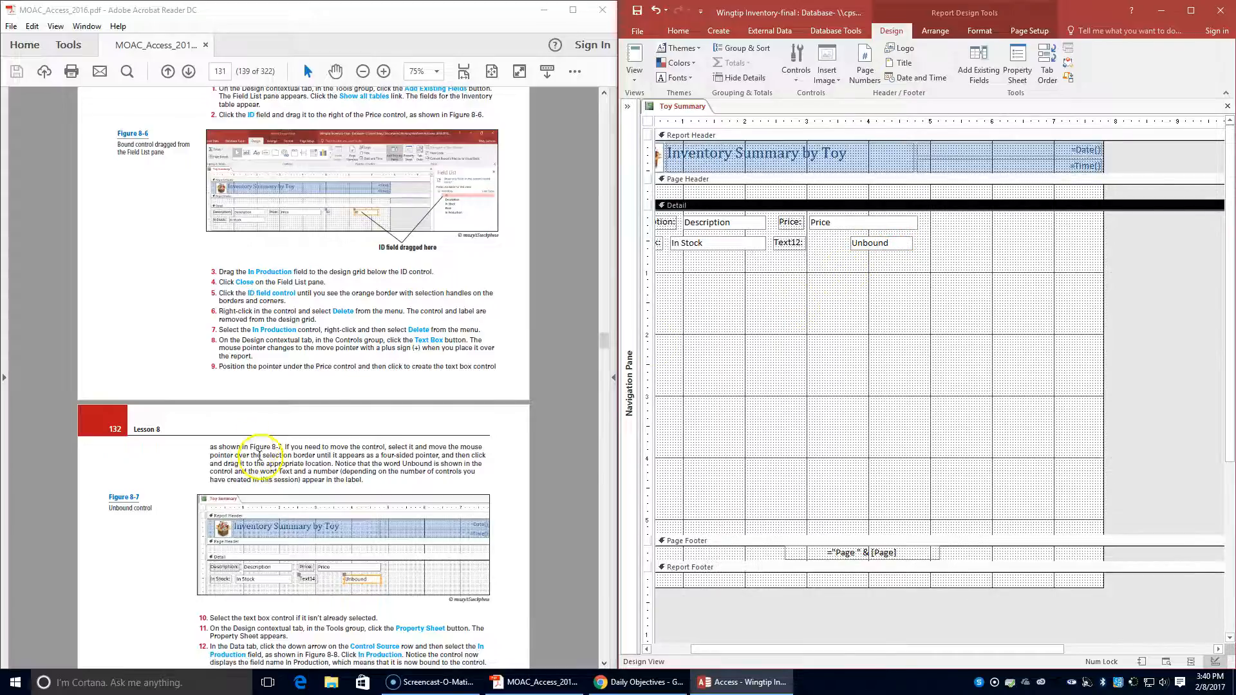
pyautogui.click(898, 240)
pyautogui.moveTo(897, 237); pyautogui.dragTo(901, 239)
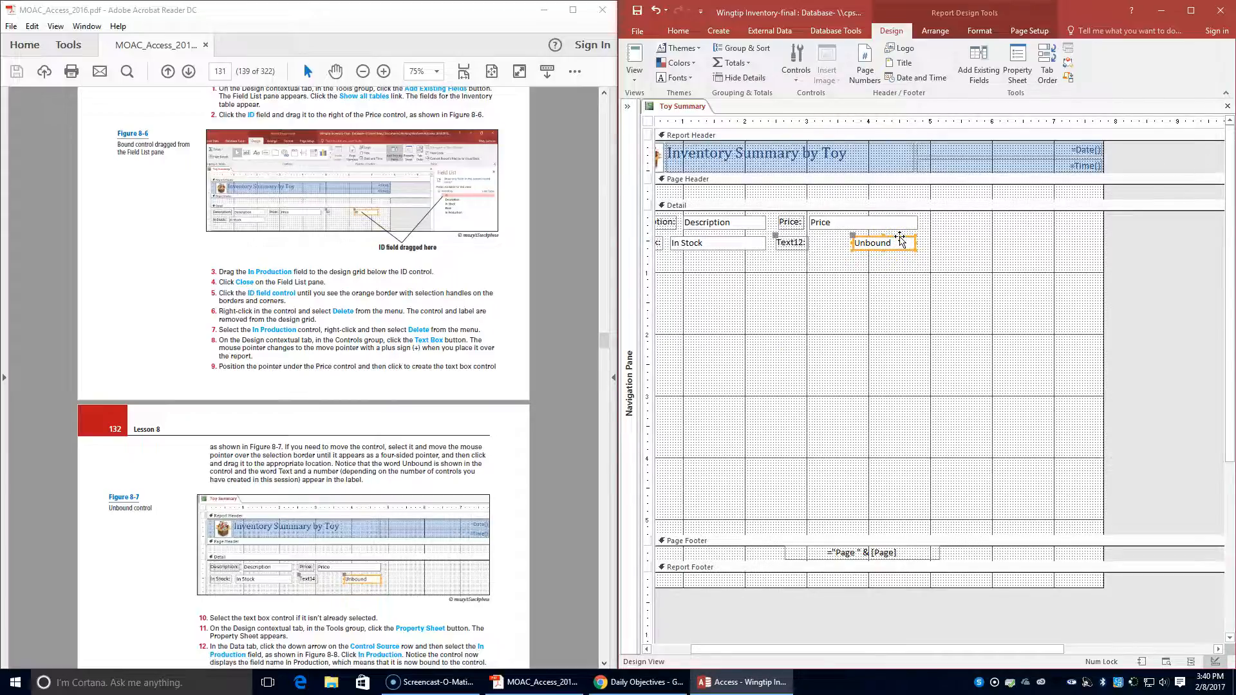
# - Set the unbound text box's Control Source to In Production in the Property Sheet, and close the sheet
pyautogui.scroll(-1, 328, 560)
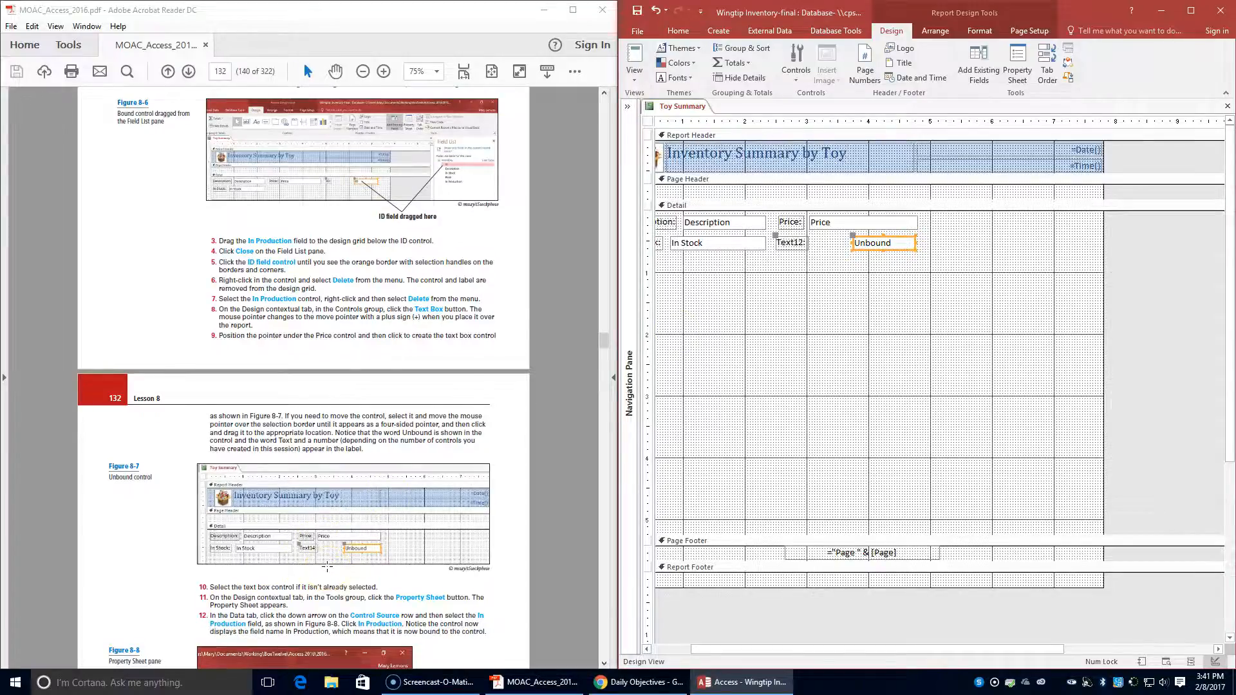
pyautogui.scroll(-1, 327, 566)
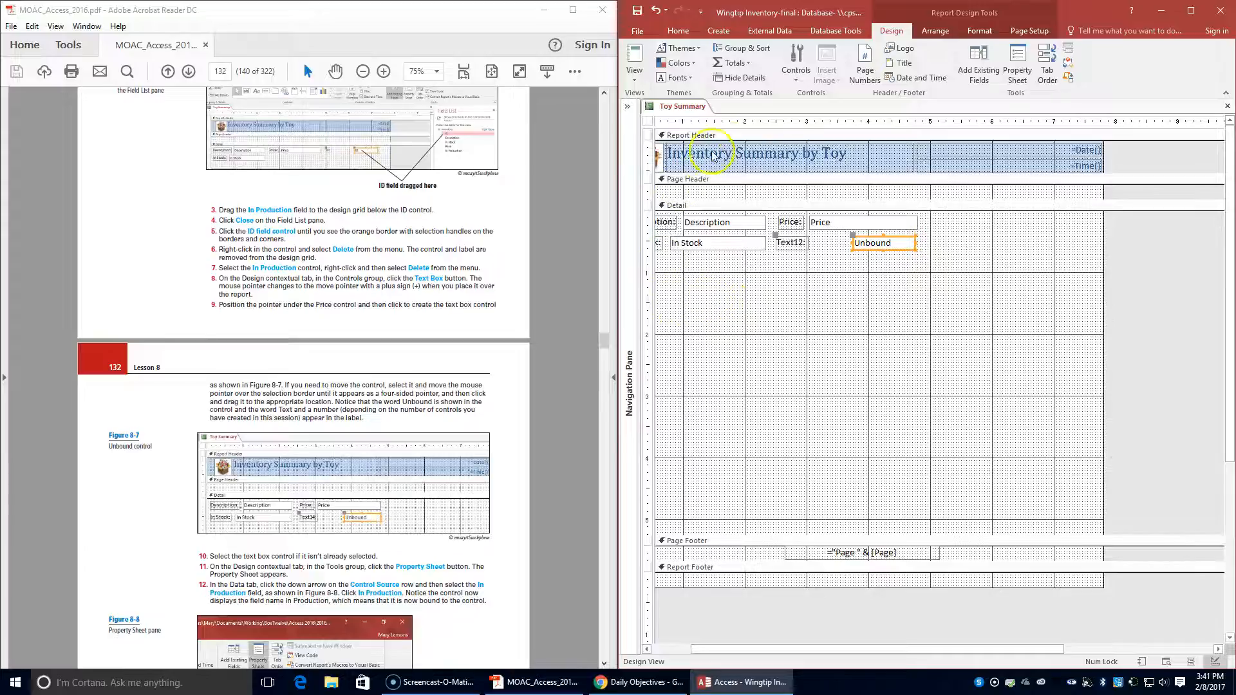
pyautogui.click(1018, 81)
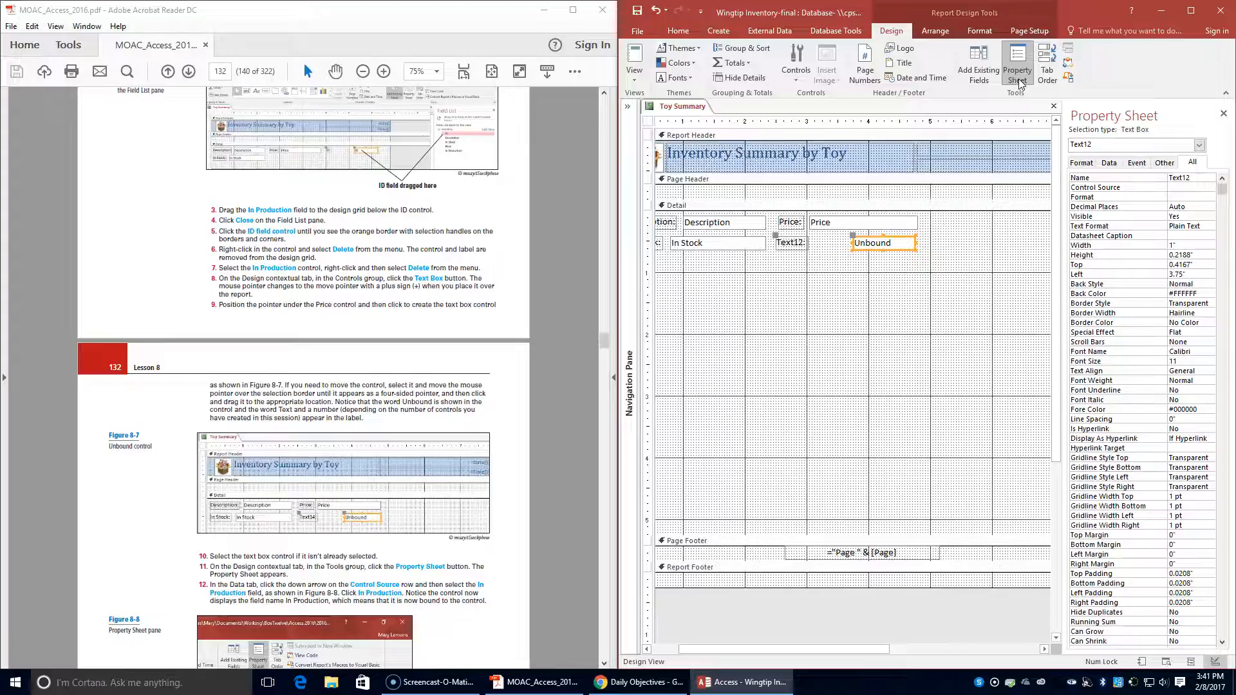
pyautogui.click(1108, 163)
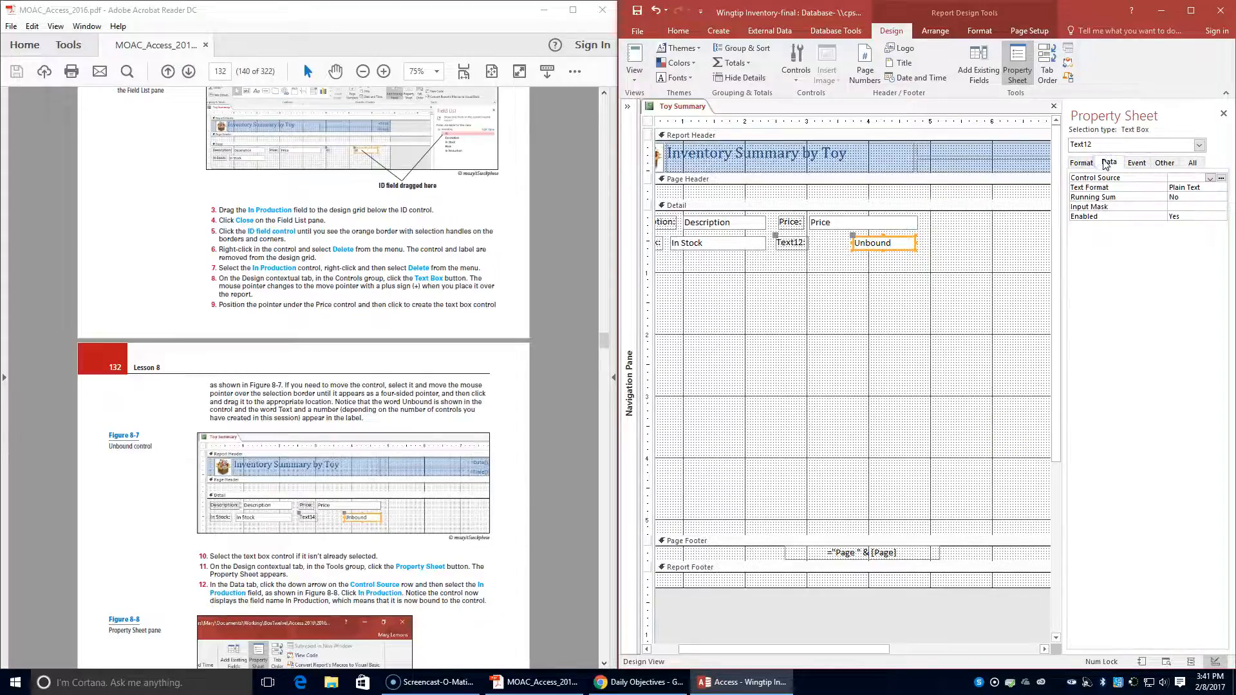
pyautogui.click(1107, 168)
pyautogui.click(1211, 178)
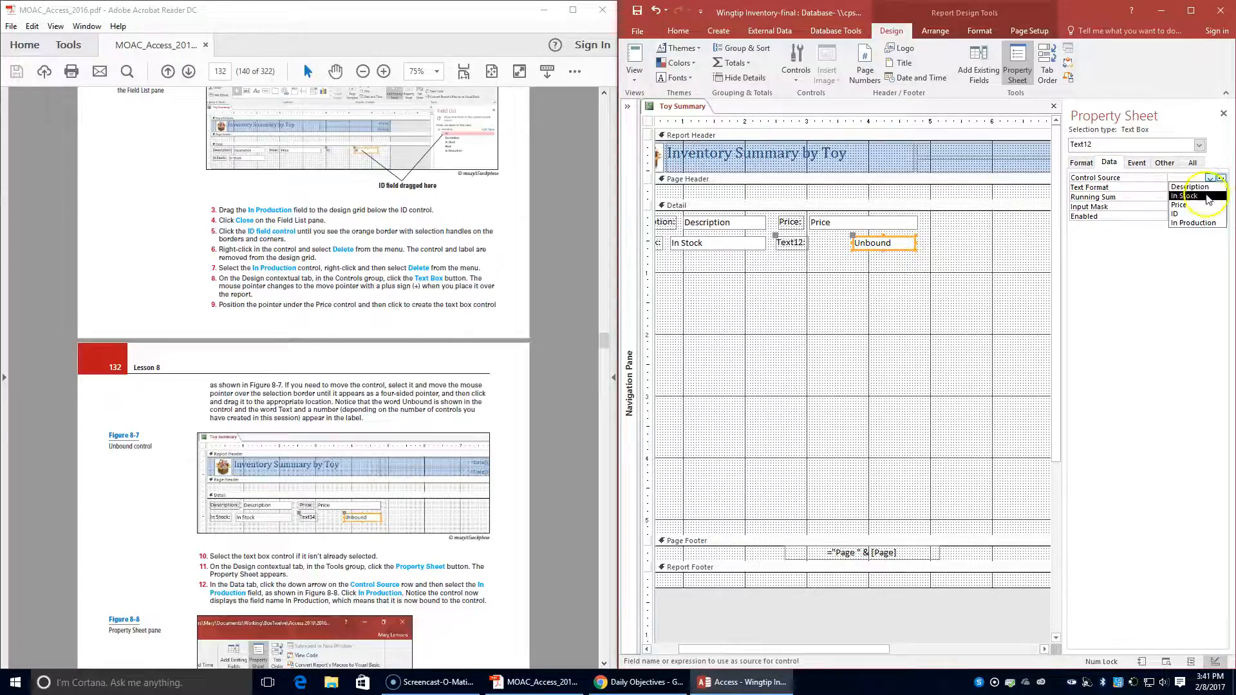
pyautogui.click(1194, 223)
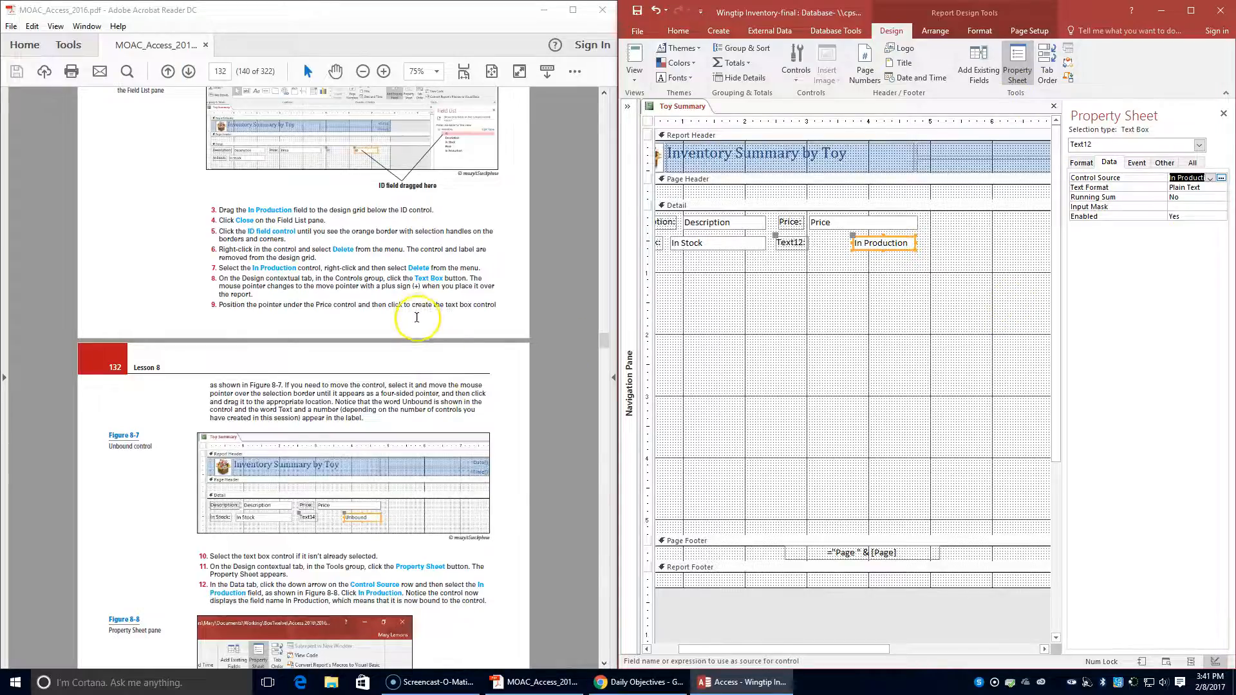
pyautogui.scroll(-4, 418, 318)
pyautogui.scroll(-3, 433, 358)
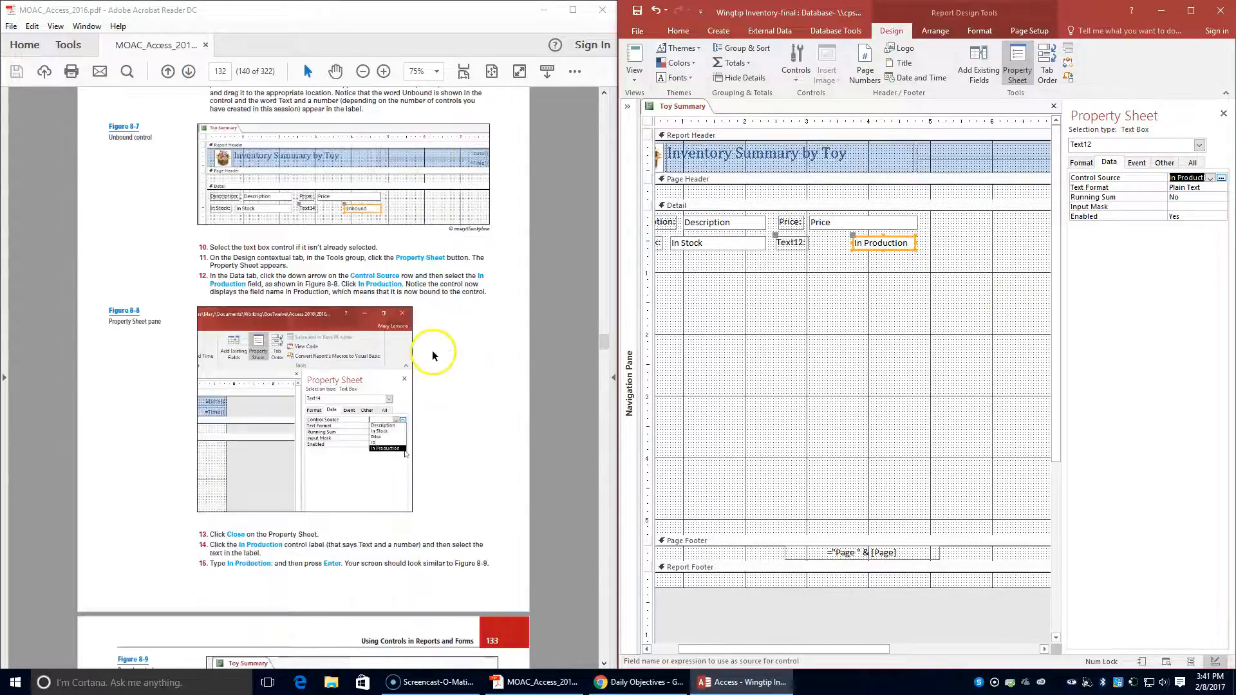
pyautogui.click(1224, 114)
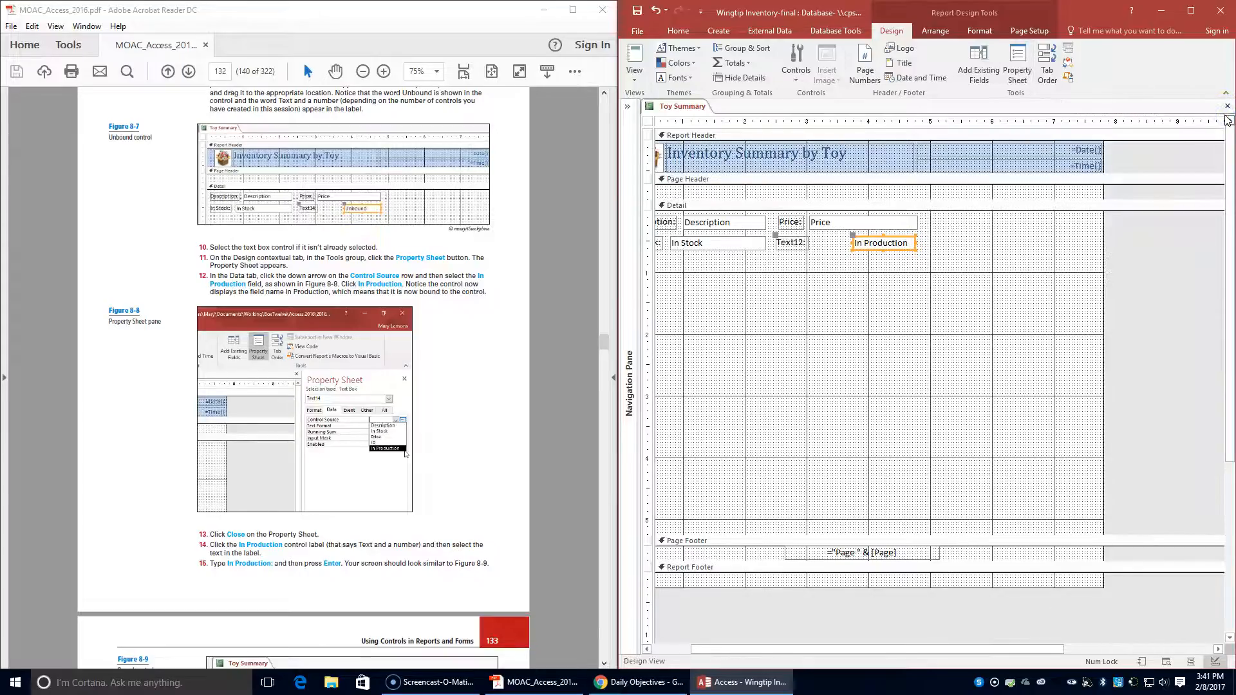
# - Change the caption of the label beside the In Production text box to In Production:
pyautogui.click(786, 243)
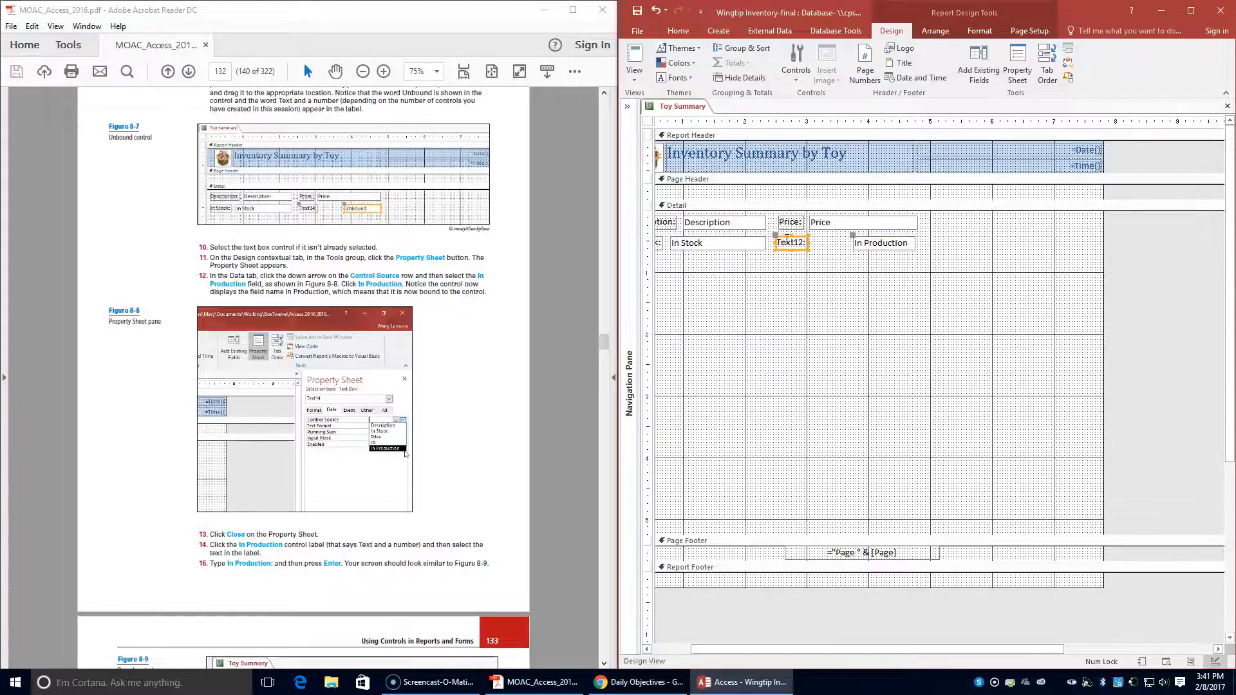
pyautogui.click(802, 242)
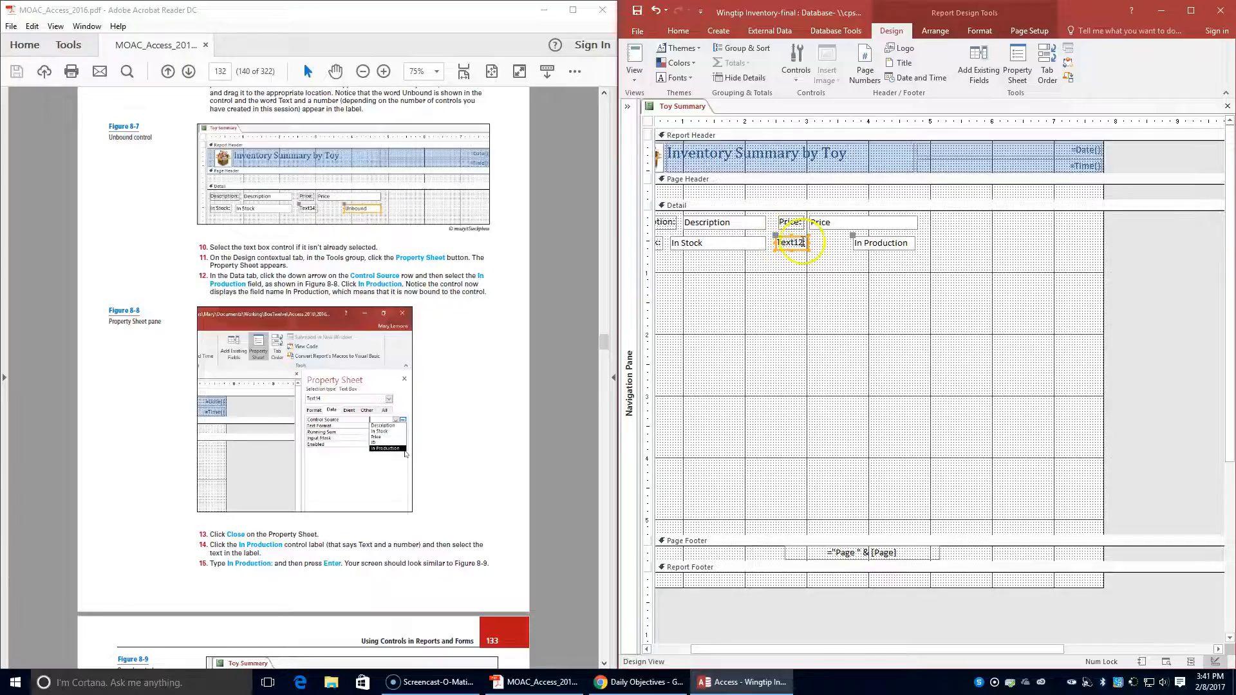
pyautogui.doubleClick(802, 242)
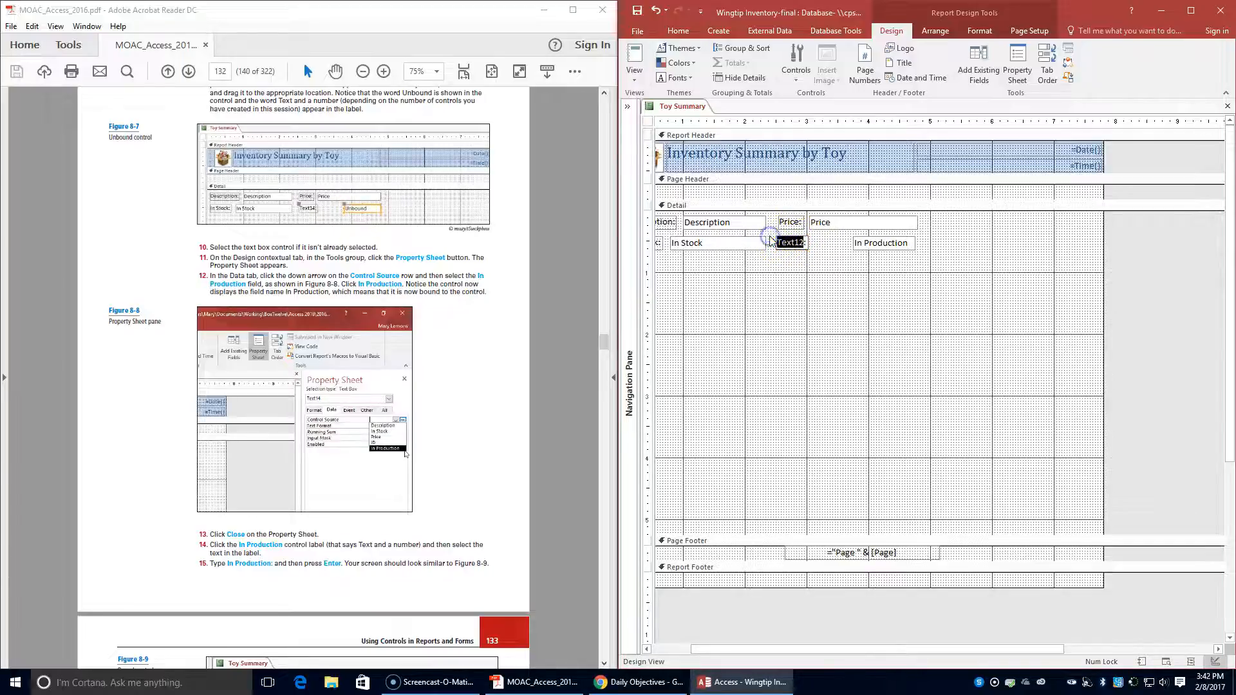
pyautogui.write('In Production:')
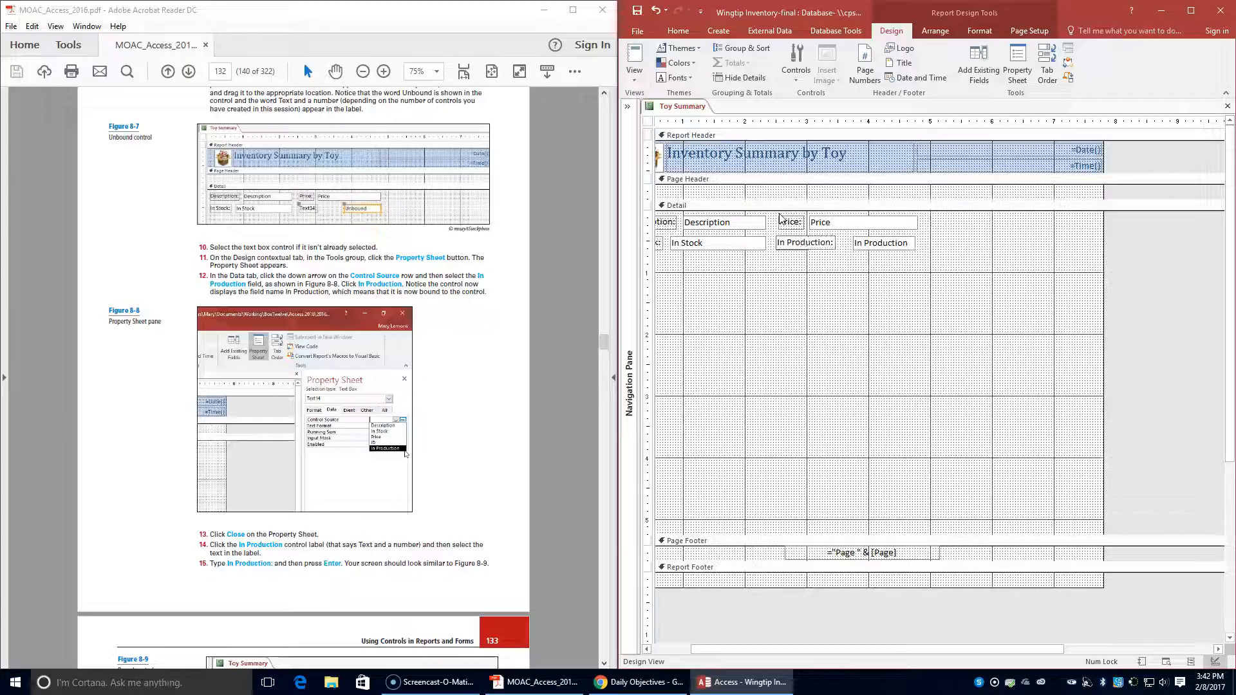
pyautogui.press('Return')
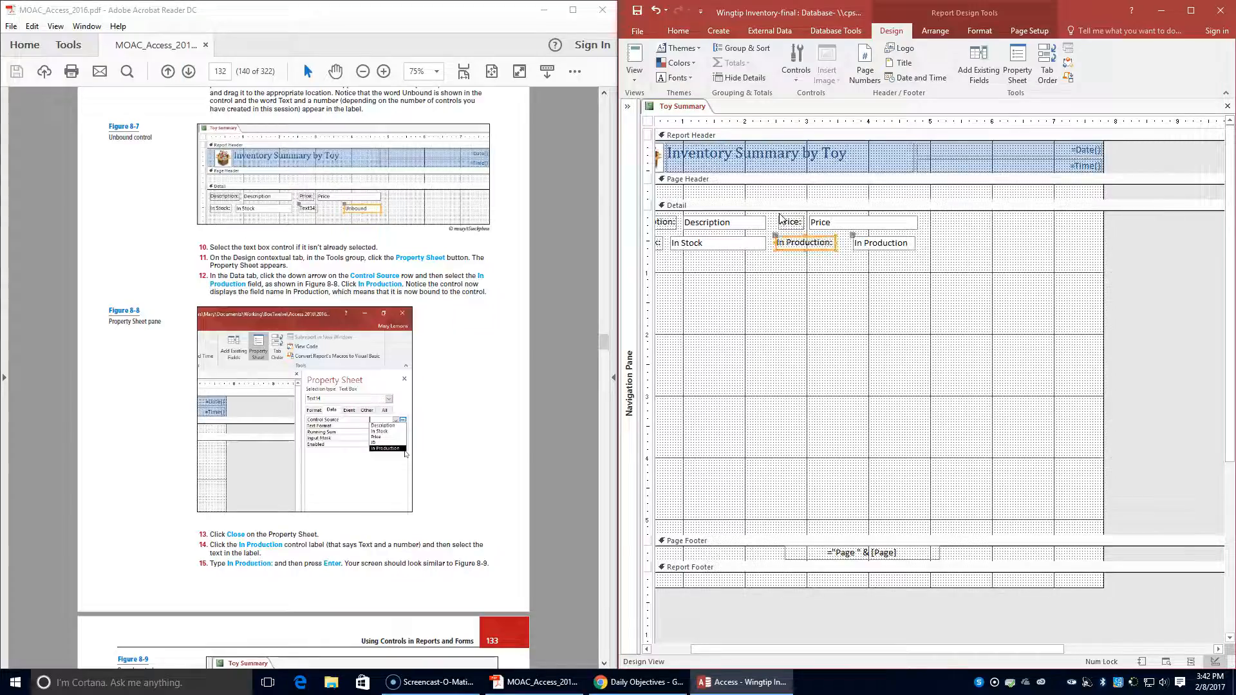
# - Compare the layout with Figure 8-9 and shift the In Production text box and label right to line up beneath Price
pyautogui.scroll(-1, 350, 532)
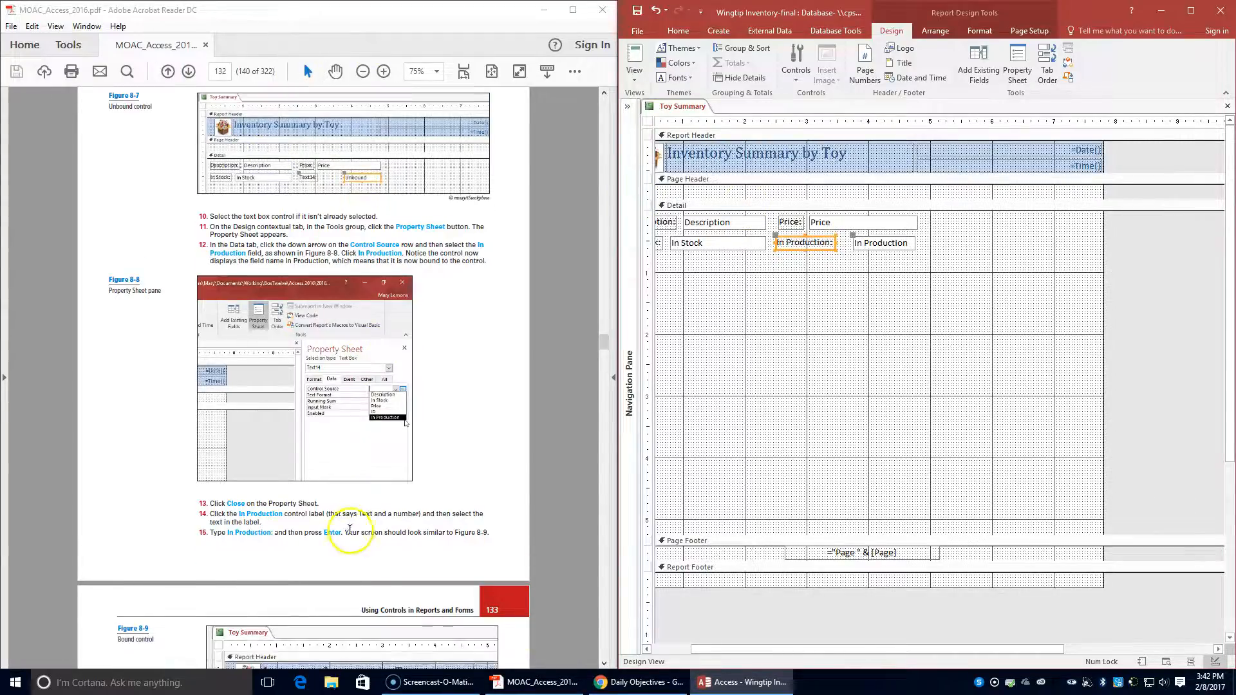
pyautogui.scroll(-4, 350, 531)
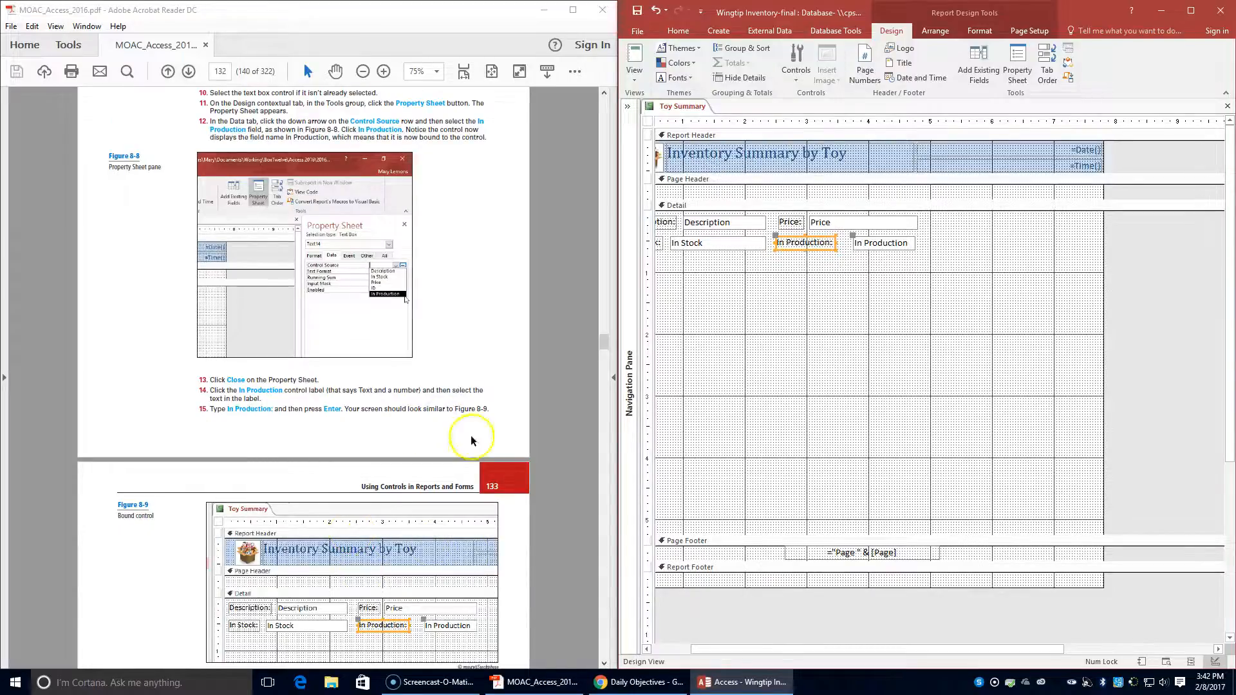
pyautogui.scroll(-1, 332, 536)
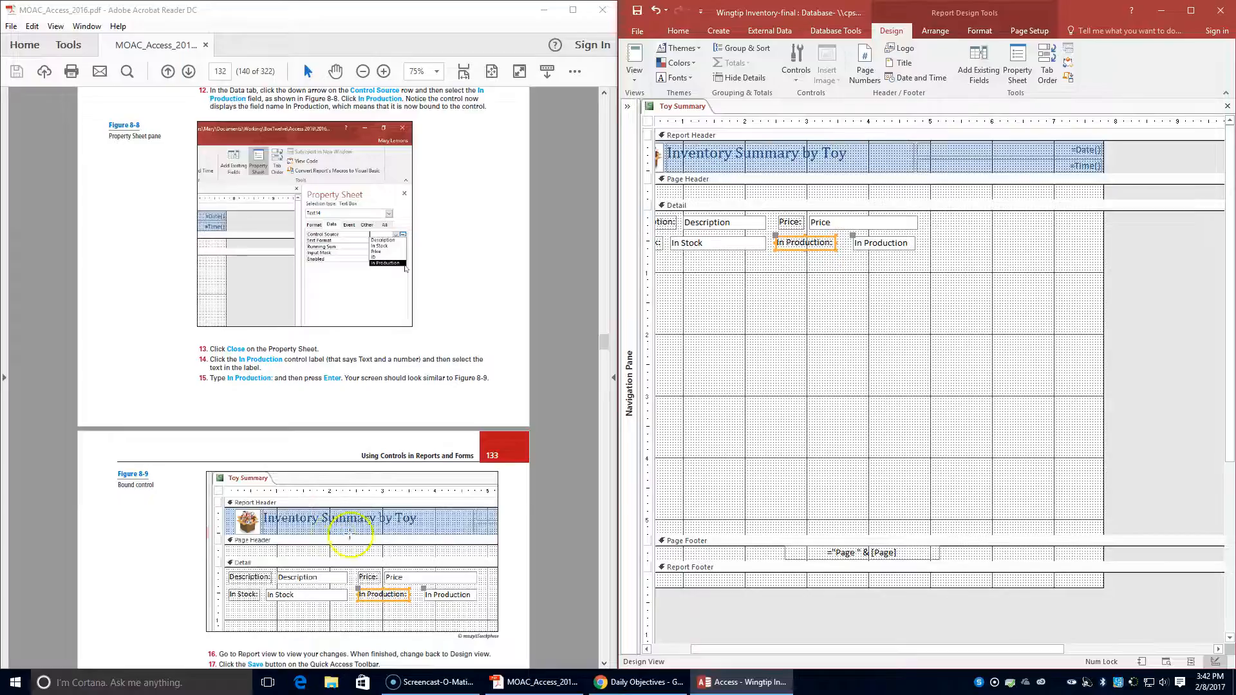
pyautogui.click(908, 240)
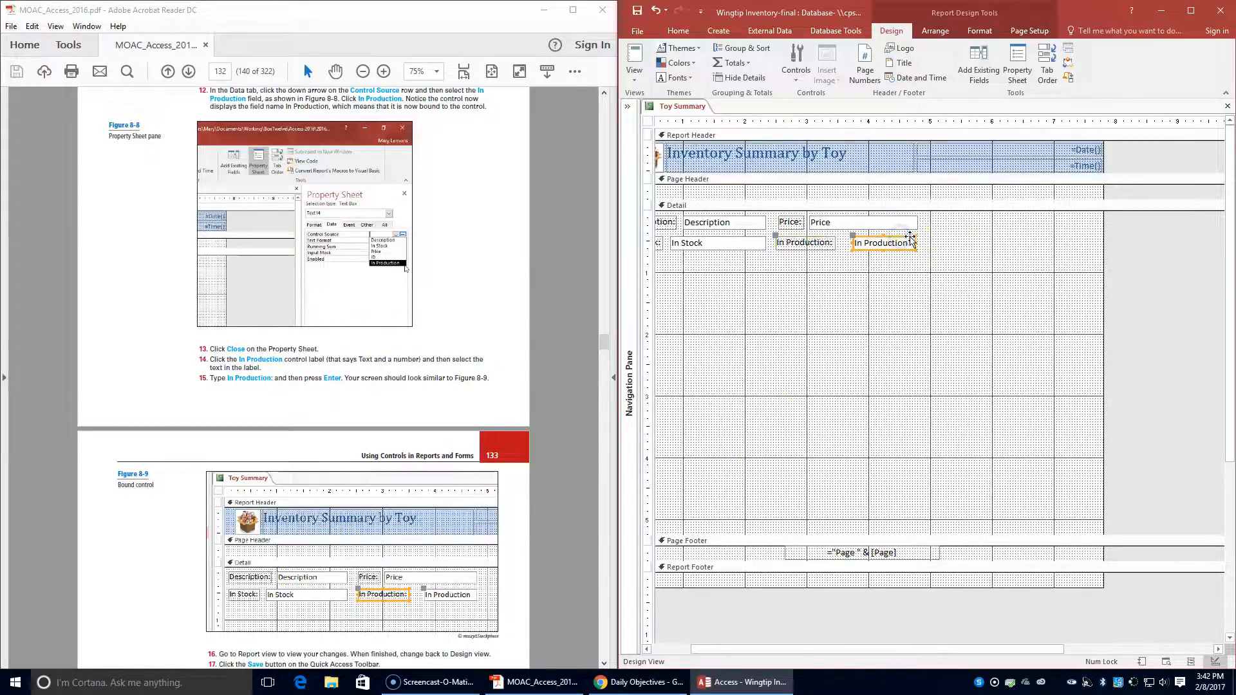
pyautogui.click(912, 305)
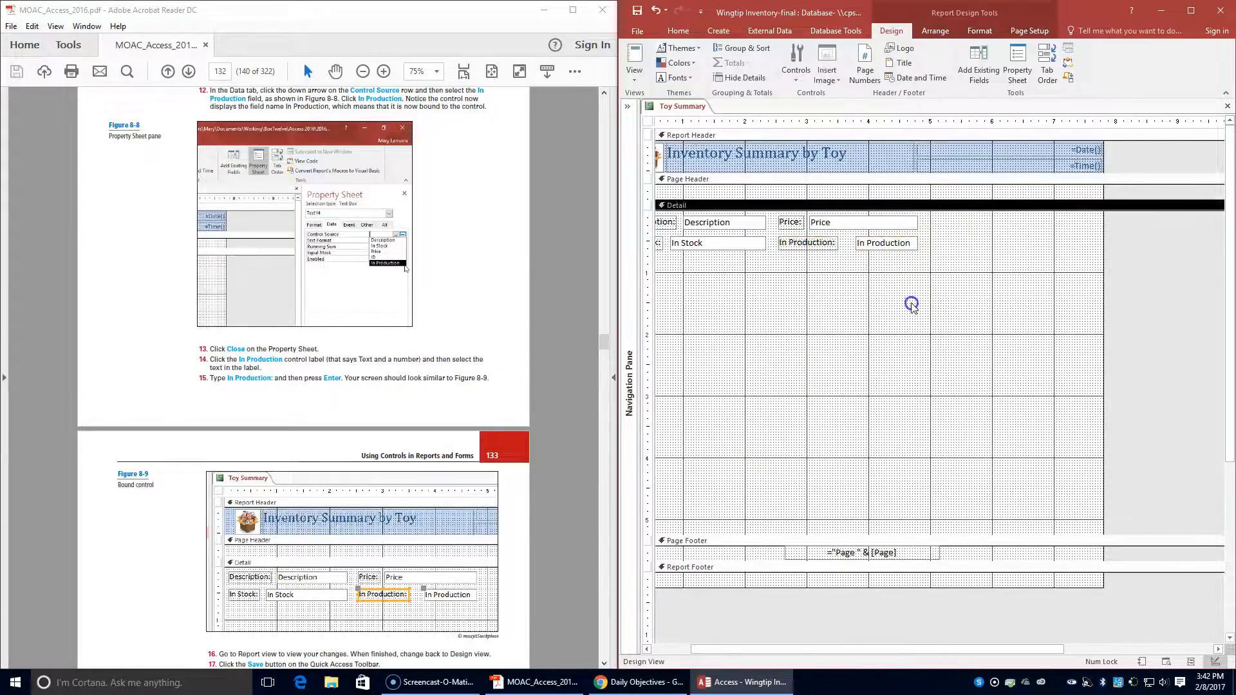
# - Switch the Toy Summary report to Report View and check the In Production values across the records
pyautogui.scroll(-2, 359, 503)
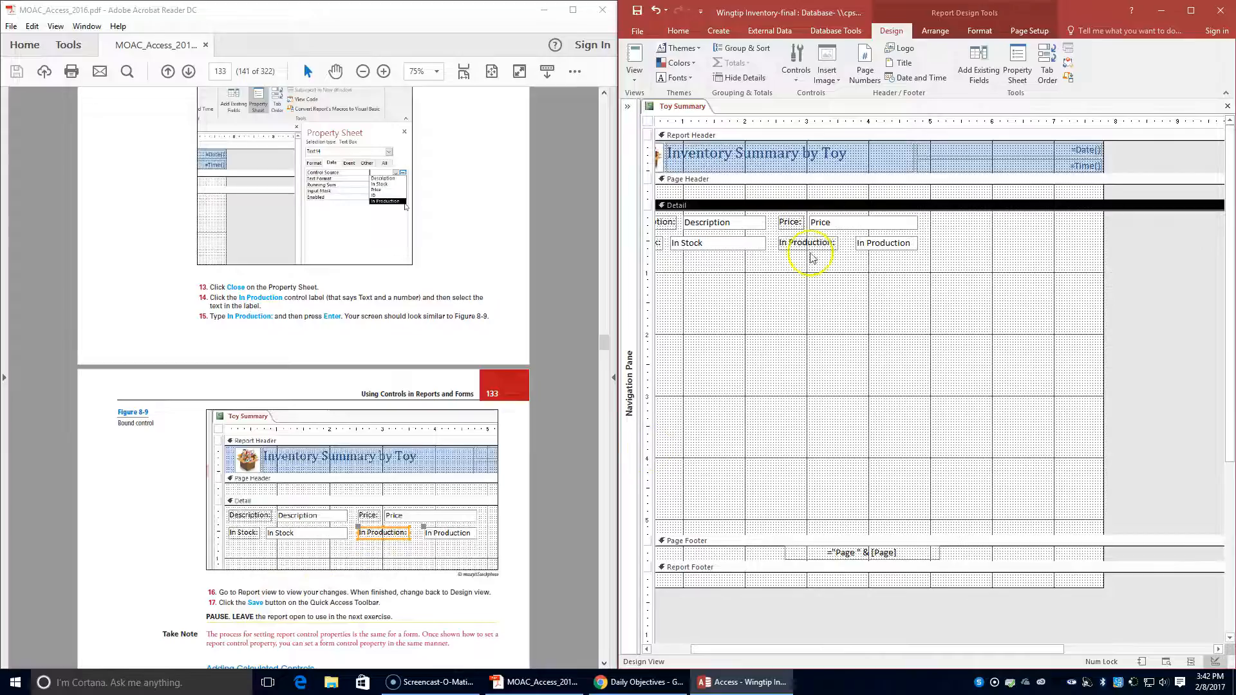
pyautogui.click(634, 76)
pyautogui.click(650, 96)
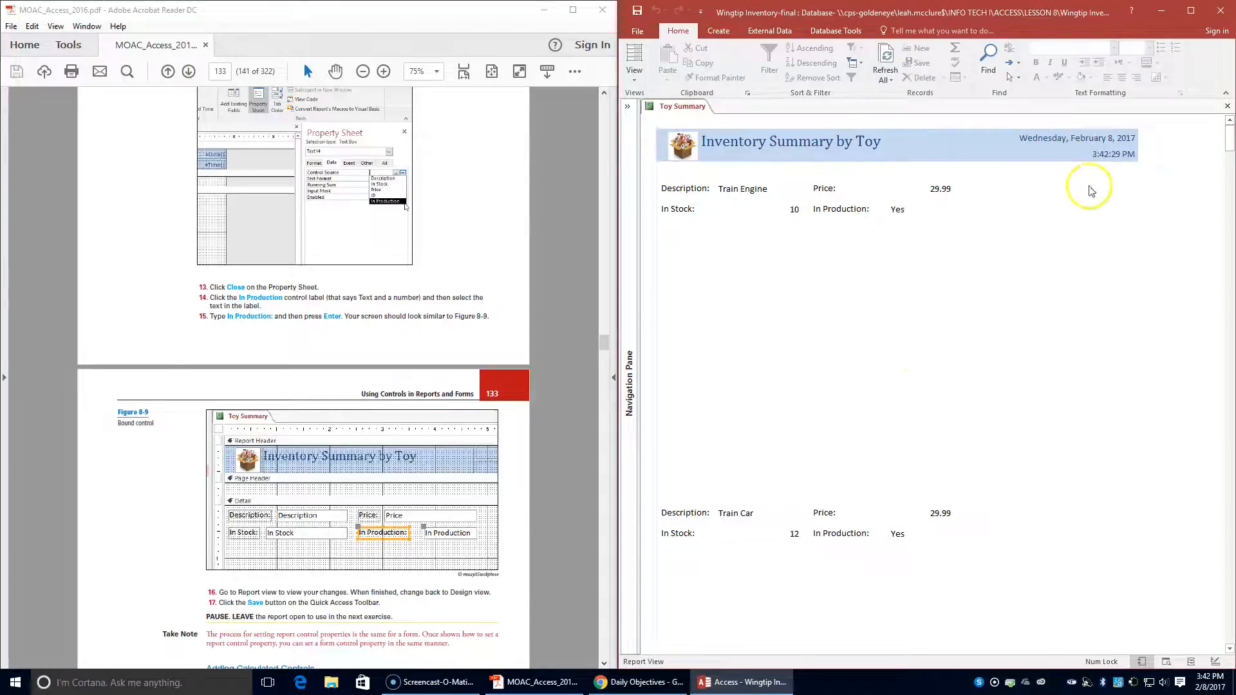
pyautogui.scroll(-5, 821, 516)
pyautogui.scroll(-8, 820, 515)
pyautogui.scroll(2, 821, 509)
pyautogui.scroll(10, 819, 502)
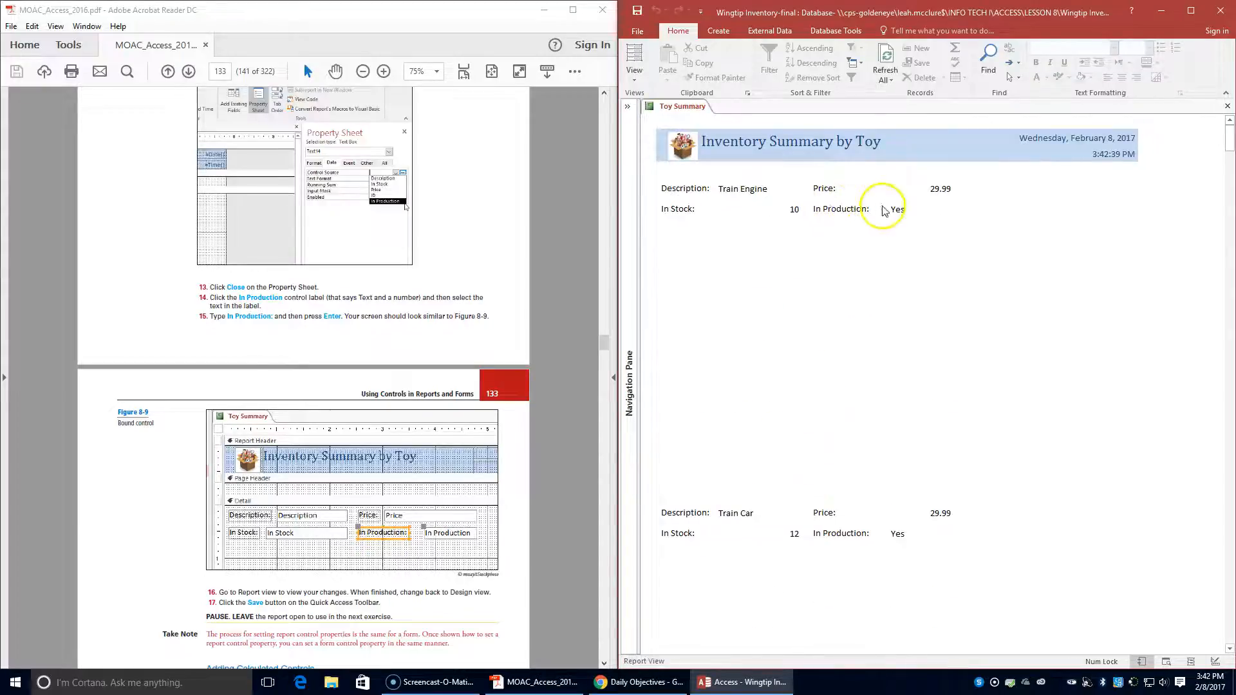
# - Read the lesson's Adding Calculated Controls section and return the Toy Summary report to Design View
pyautogui.scroll(-3, 347, 471)
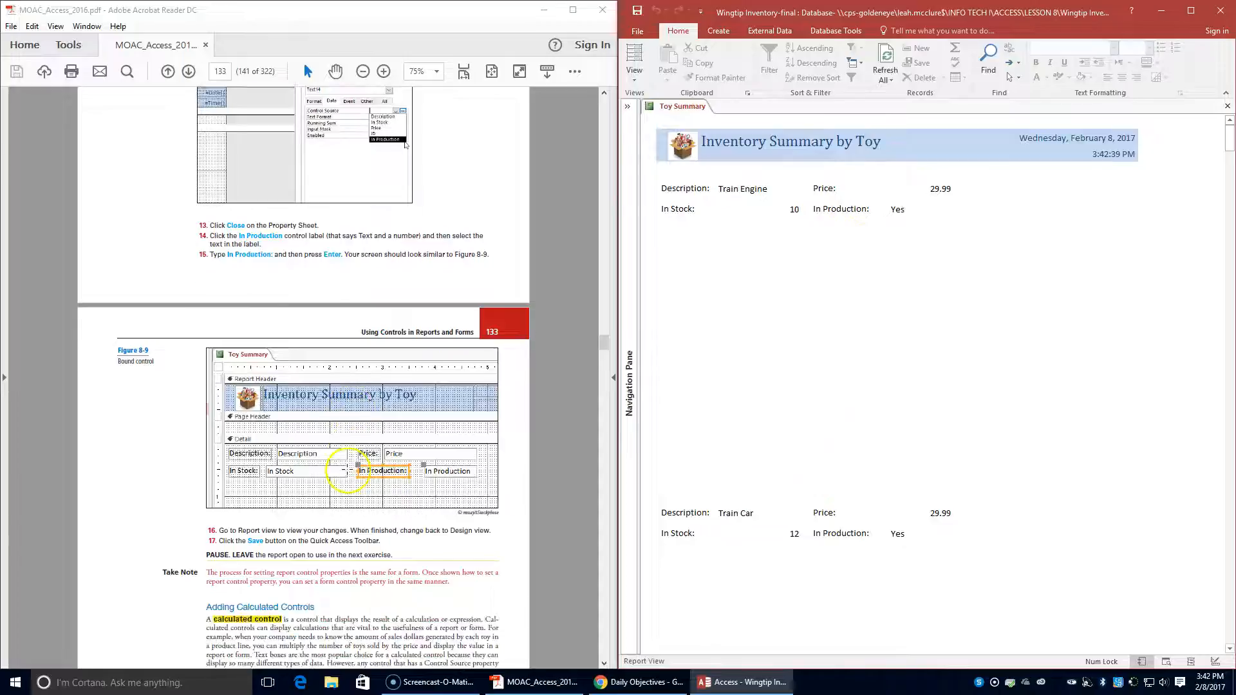
pyautogui.scroll(-1, 346, 471)
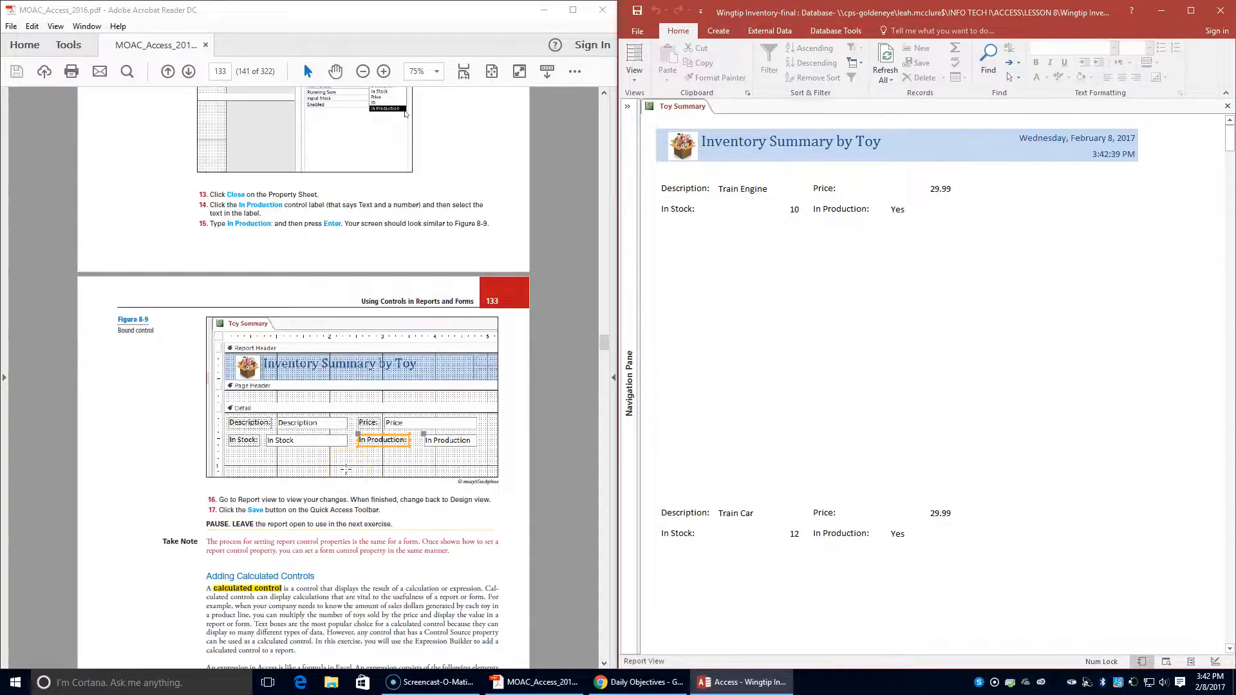
pyautogui.scroll(-1, 346, 470)
pyautogui.scroll(-12, 345, 469)
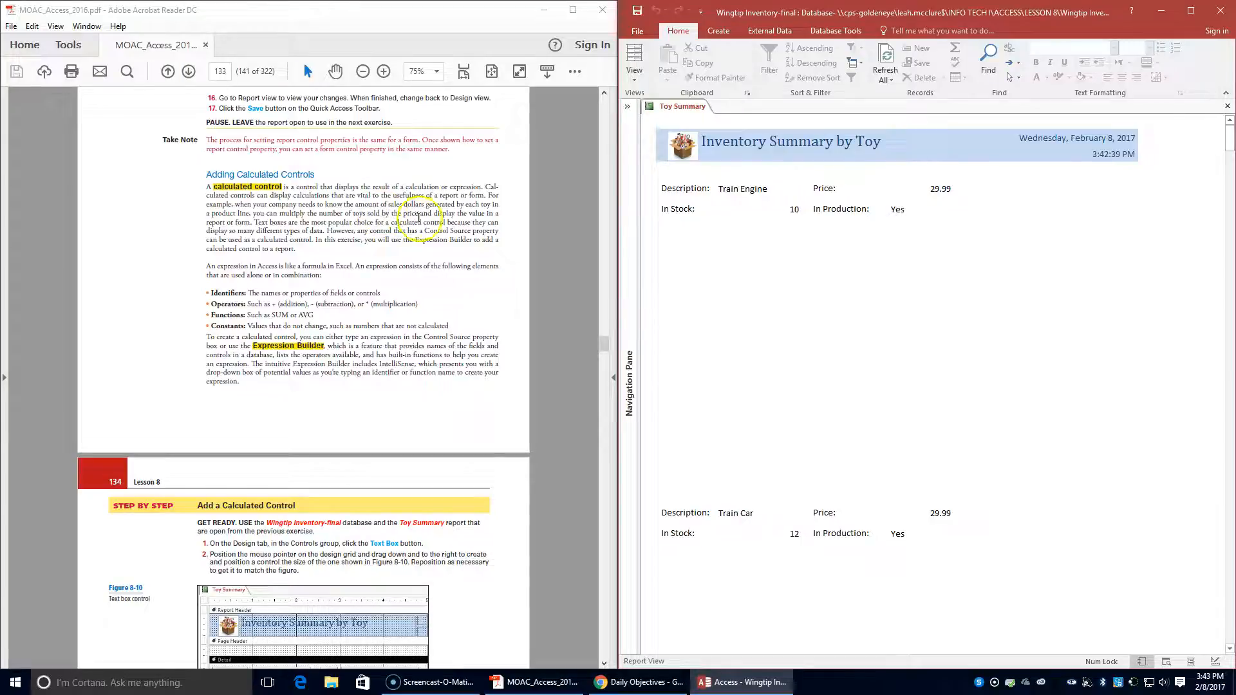
pyautogui.scroll(-3, 484, 247)
pyautogui.scroll(2, 484, 247)
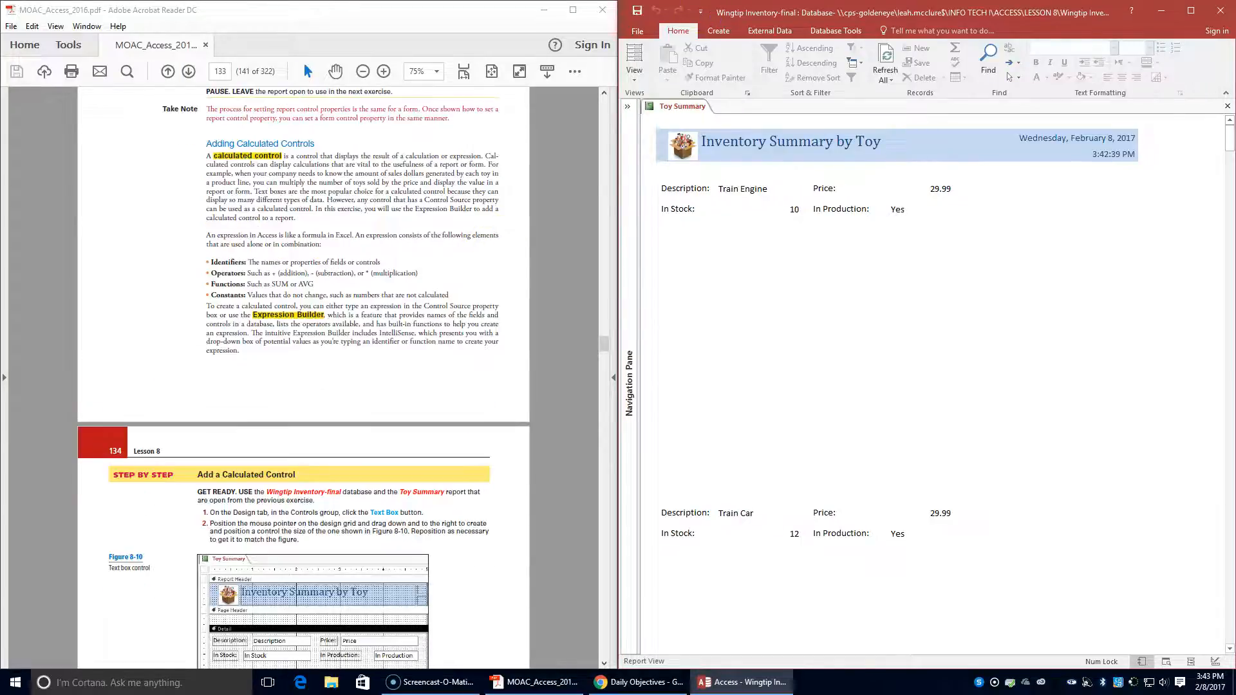
pyautogui.click(634, 76)
pyautogui.click(656, 179)
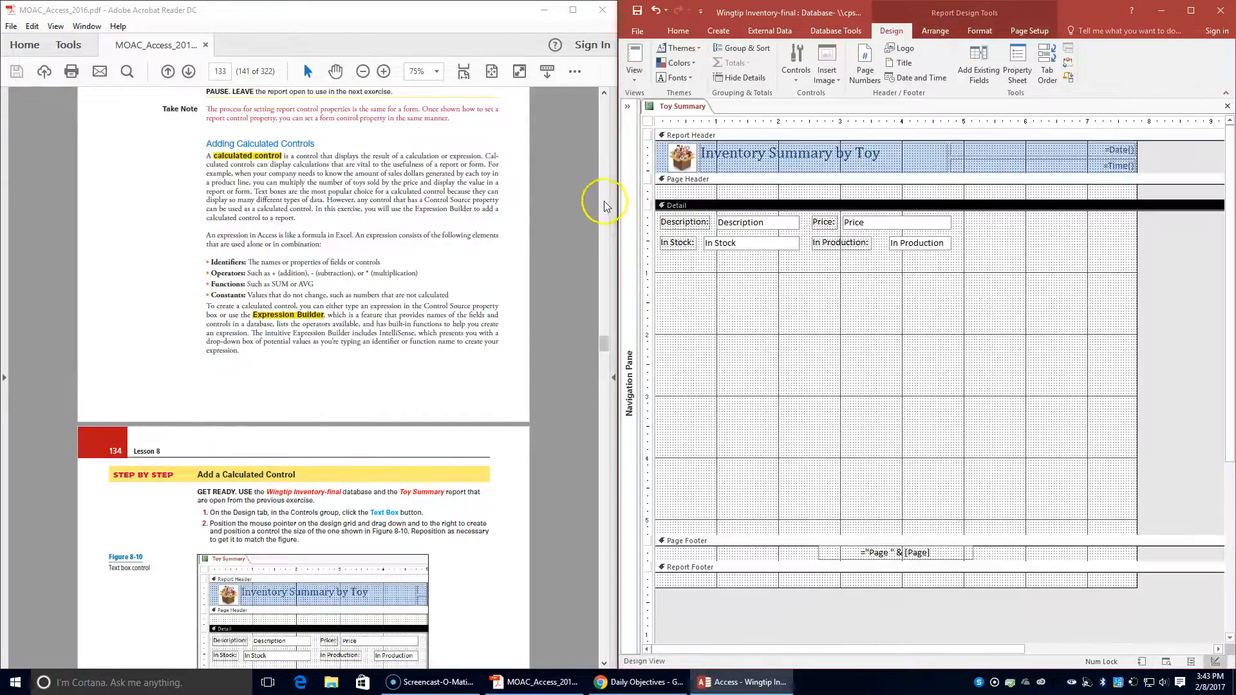
# - Draw a Text Box control about 1.9 inches wide and 1 inch tall in the Detail section, beneath the In Stock control
pyautogui.scroll(4, 304, 270)
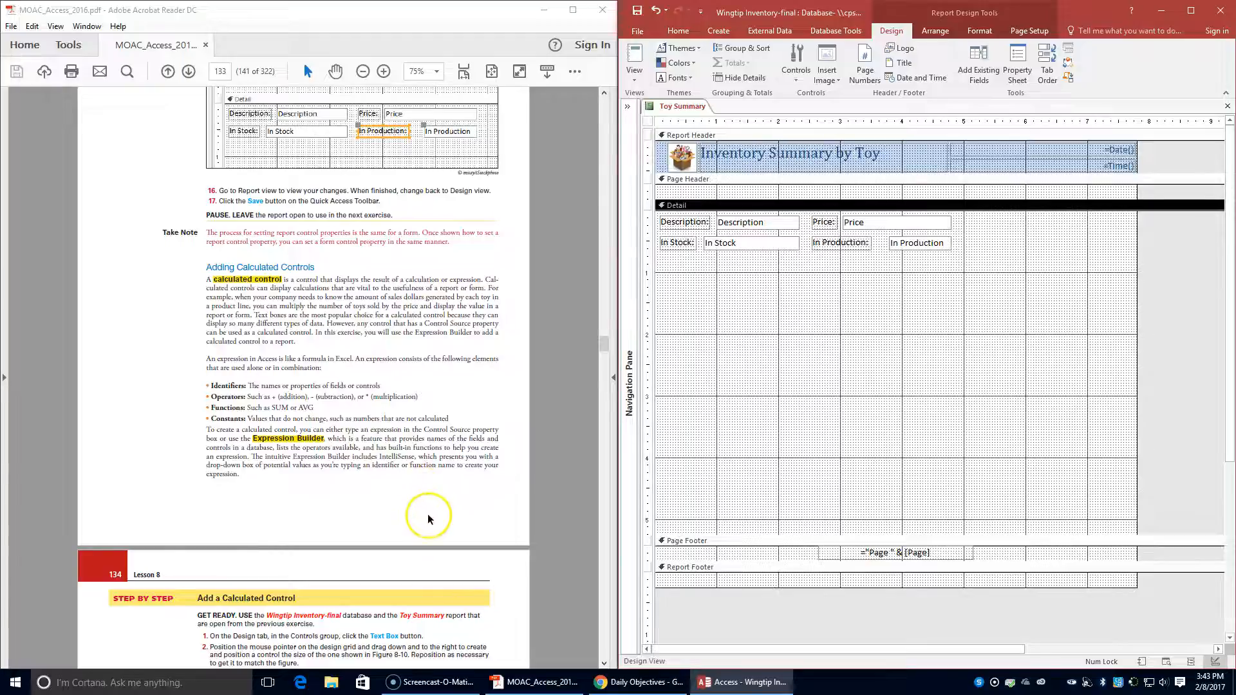
pyautogui.scroll(-1, 426, 518)
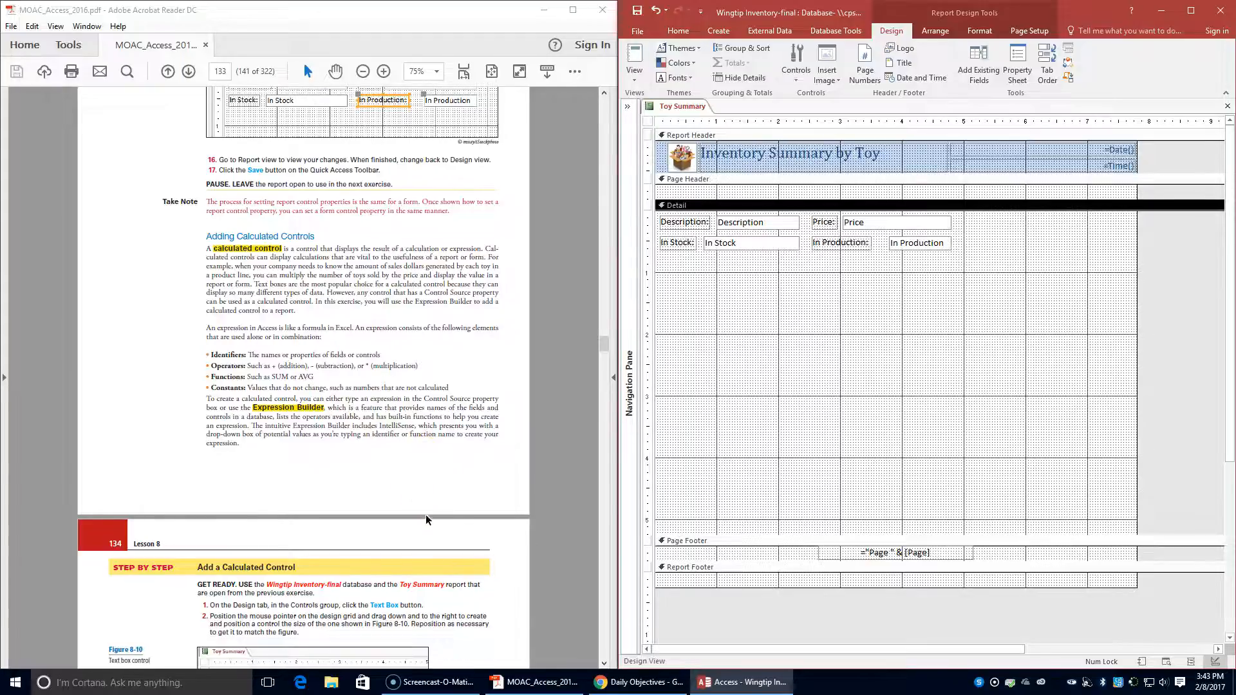
pyautogui.scroll(-2, 427, 520)
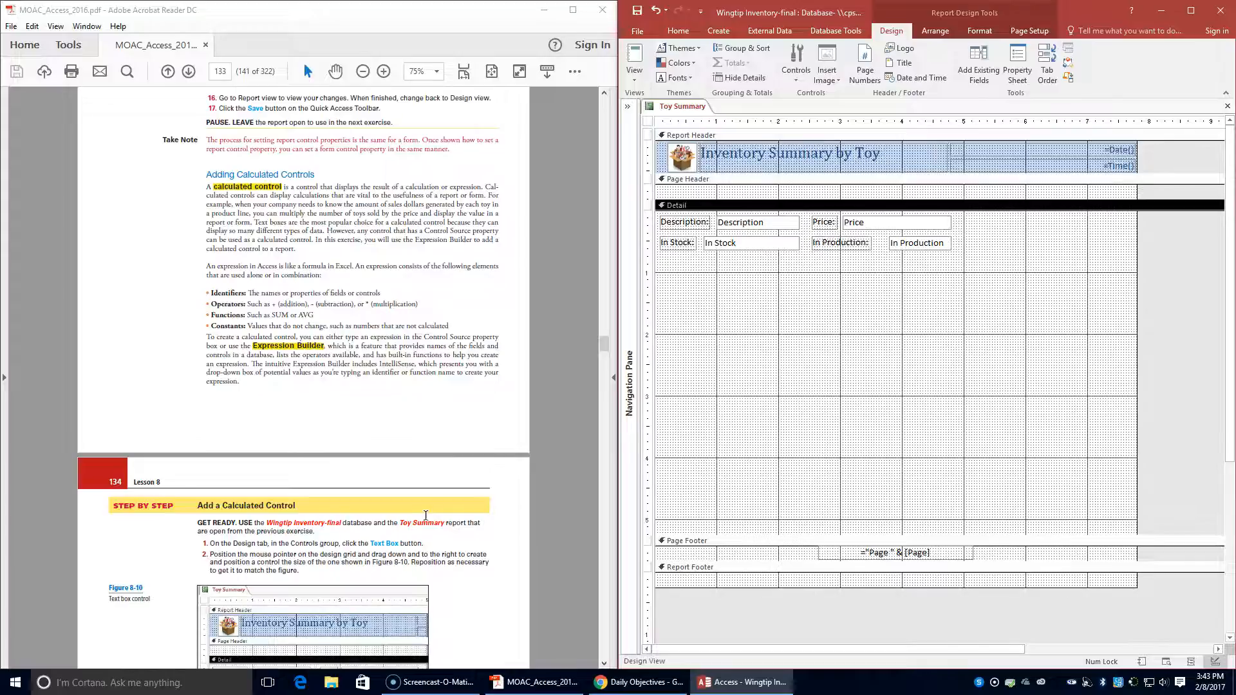
pyautogui.scroll(-1, 426, 515)
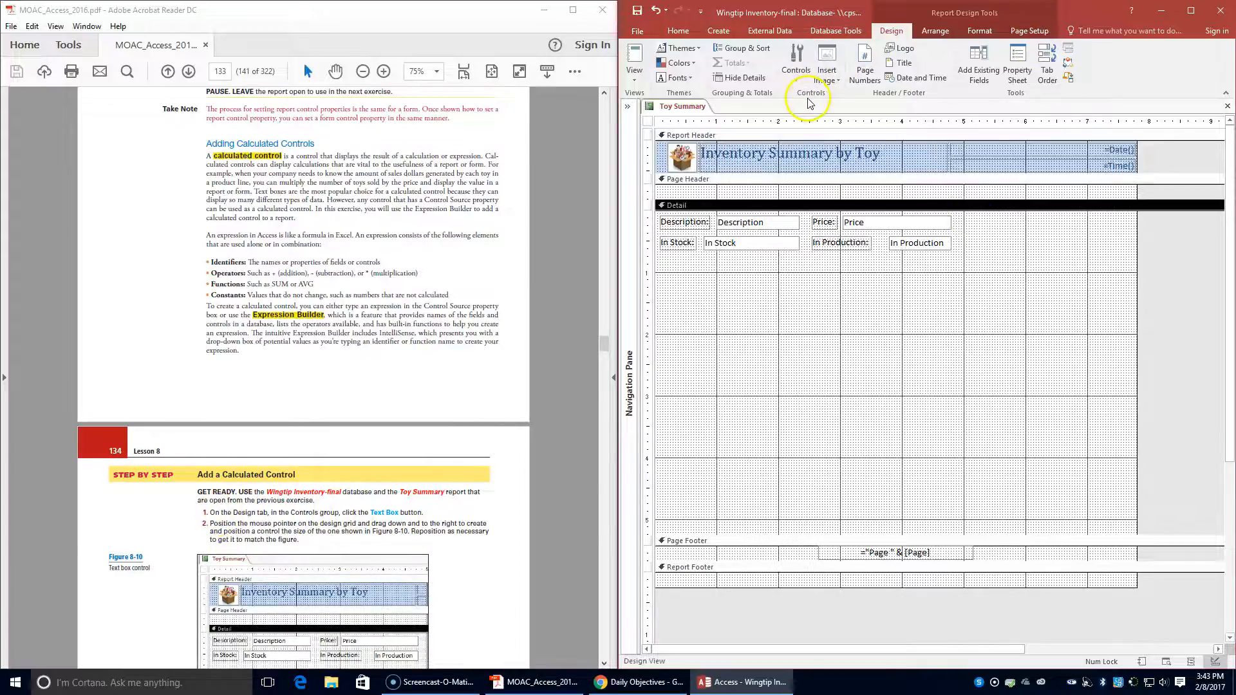
pyautogui.click(796, 74)
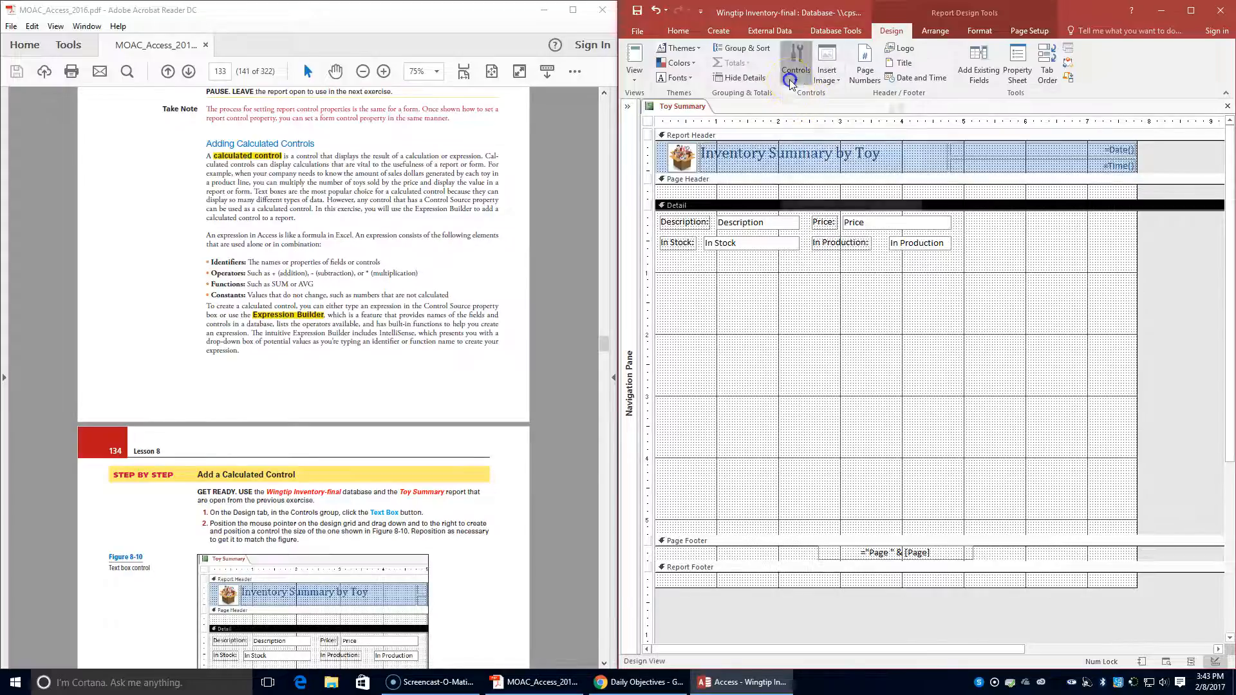
pyautogui.scroll(-4, 391, 390)
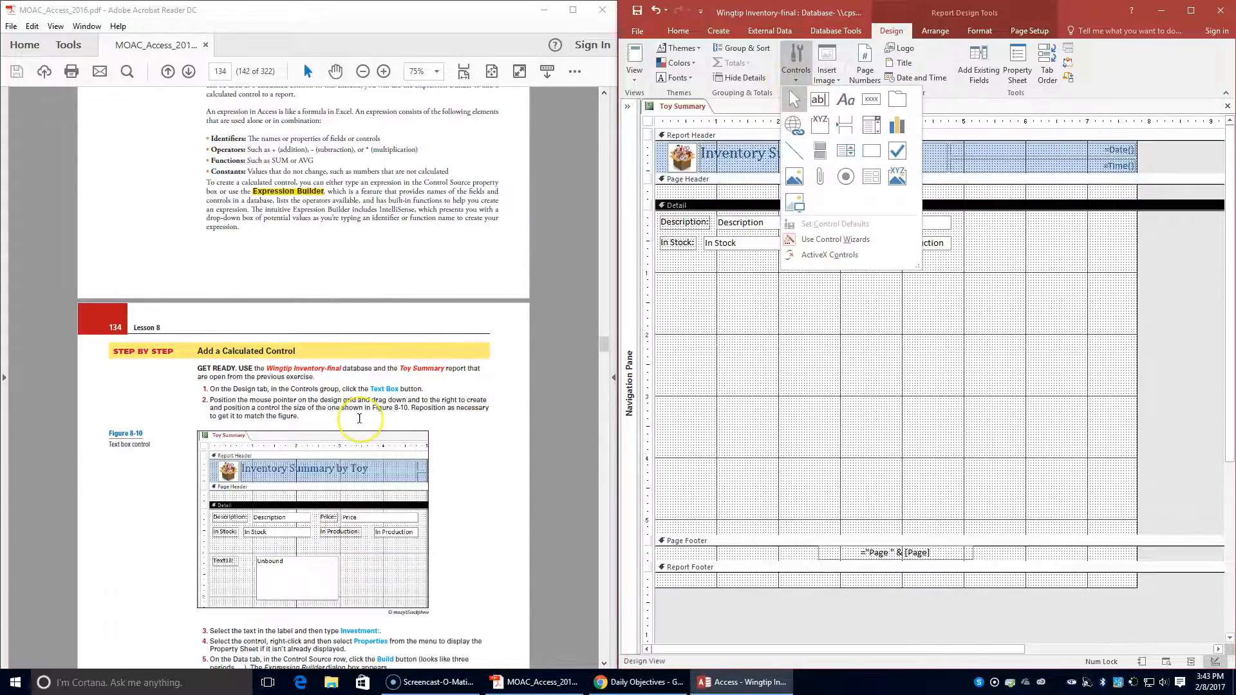
pyautogui.scroll(-1, 359, 419)
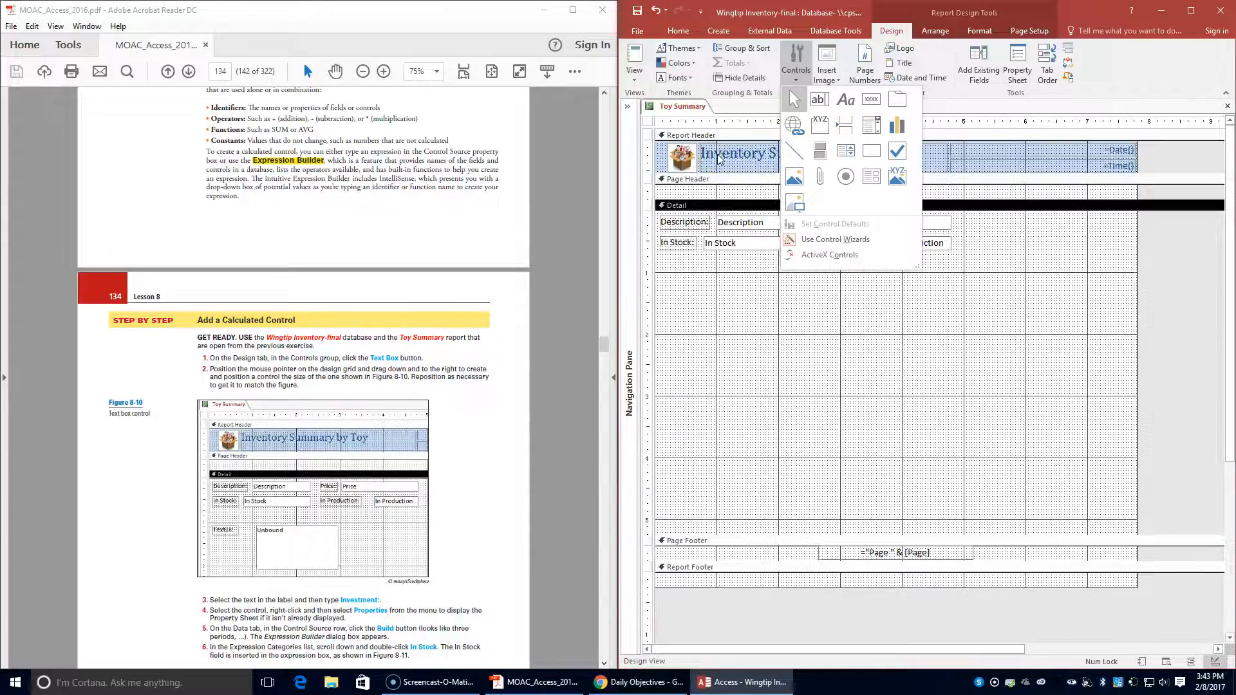
pyautogui.click(819, 99)
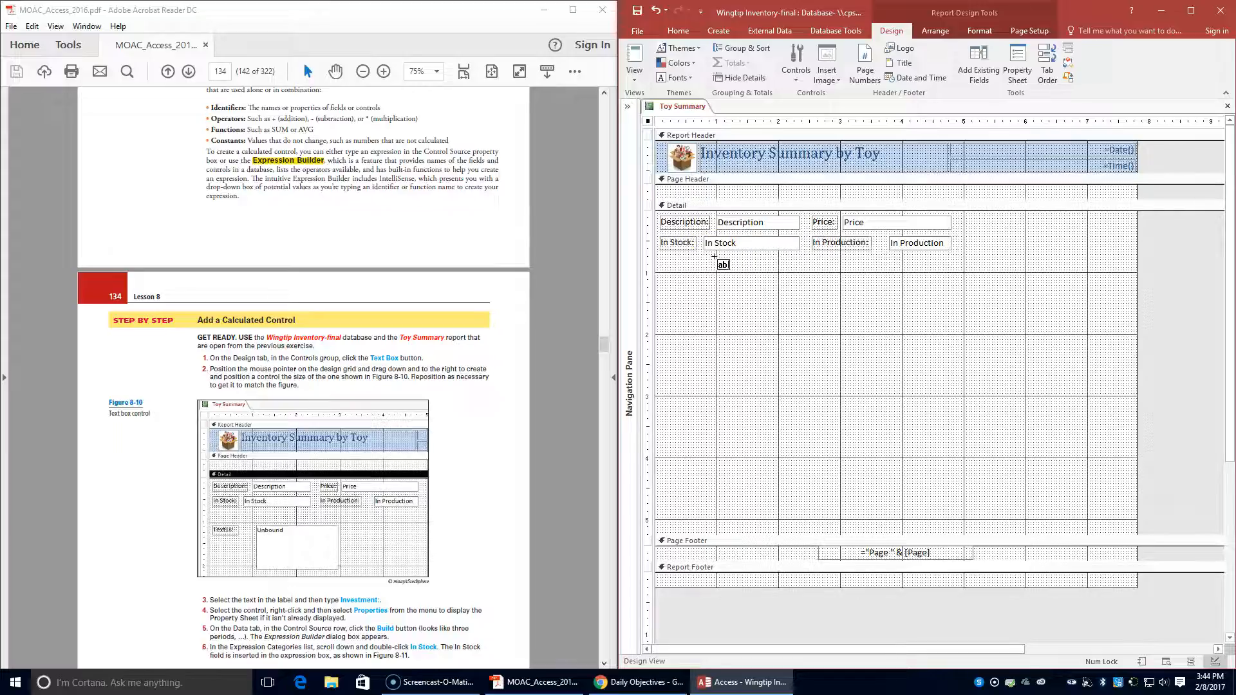
pyautogui.click(703, 308)
pyautogui.moveTo(721, 278); pyautogui.dragTo(837, 344)
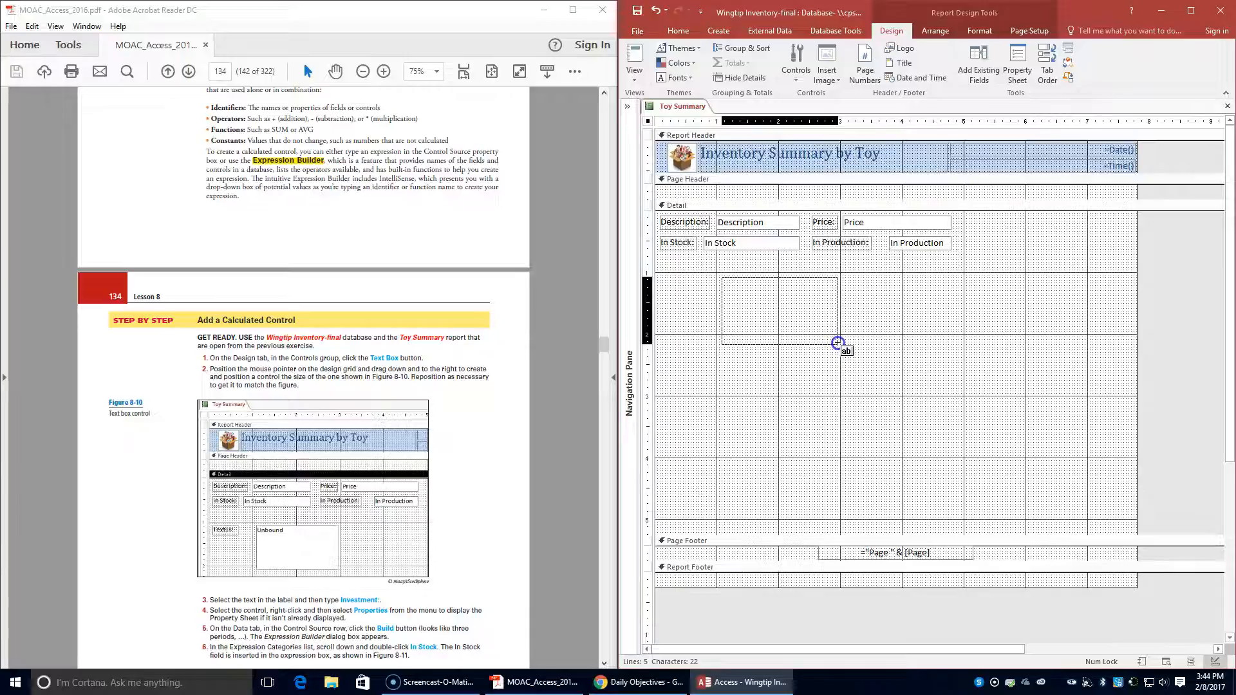
pyautogui.moveTo(838, 343); pyautogui.dragTo(839, 341)
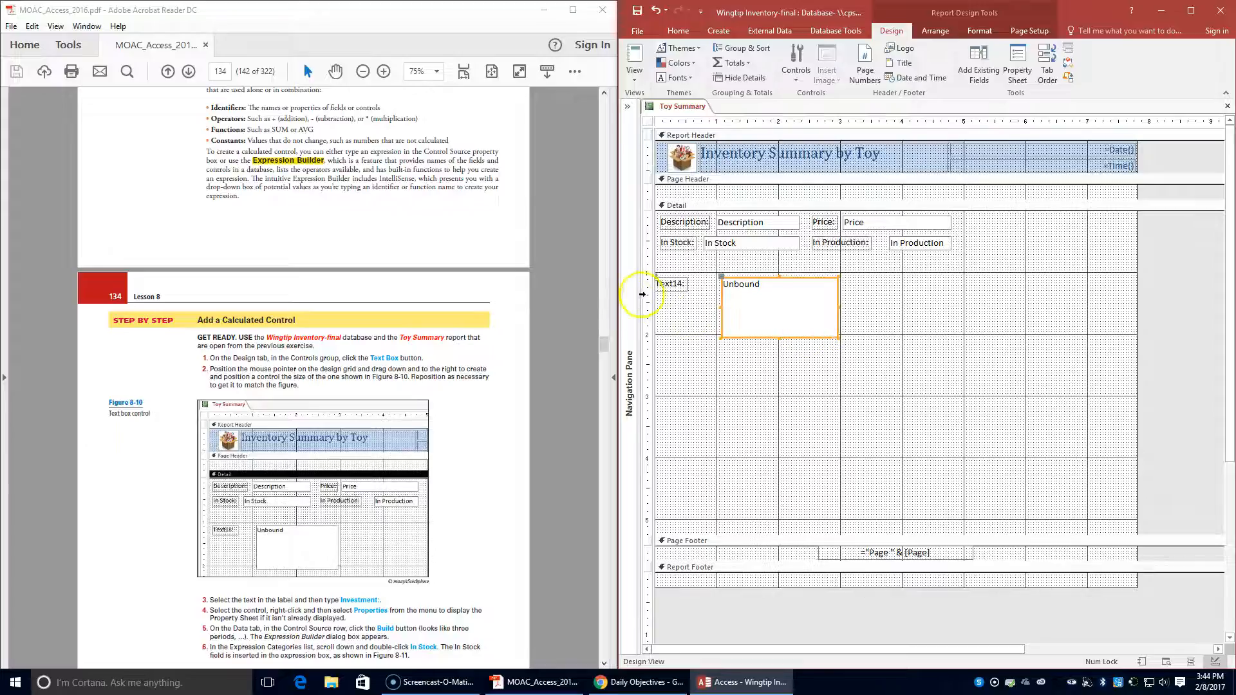
# - Shift the new unbound text box and its label slightly right so the label lines up under In Stock:
pyautogui.click(766, 279)
pyautogui.click(754, 279)
pyautogui.moveTo(753, 279); pyautogui.dragTo(759, 279)
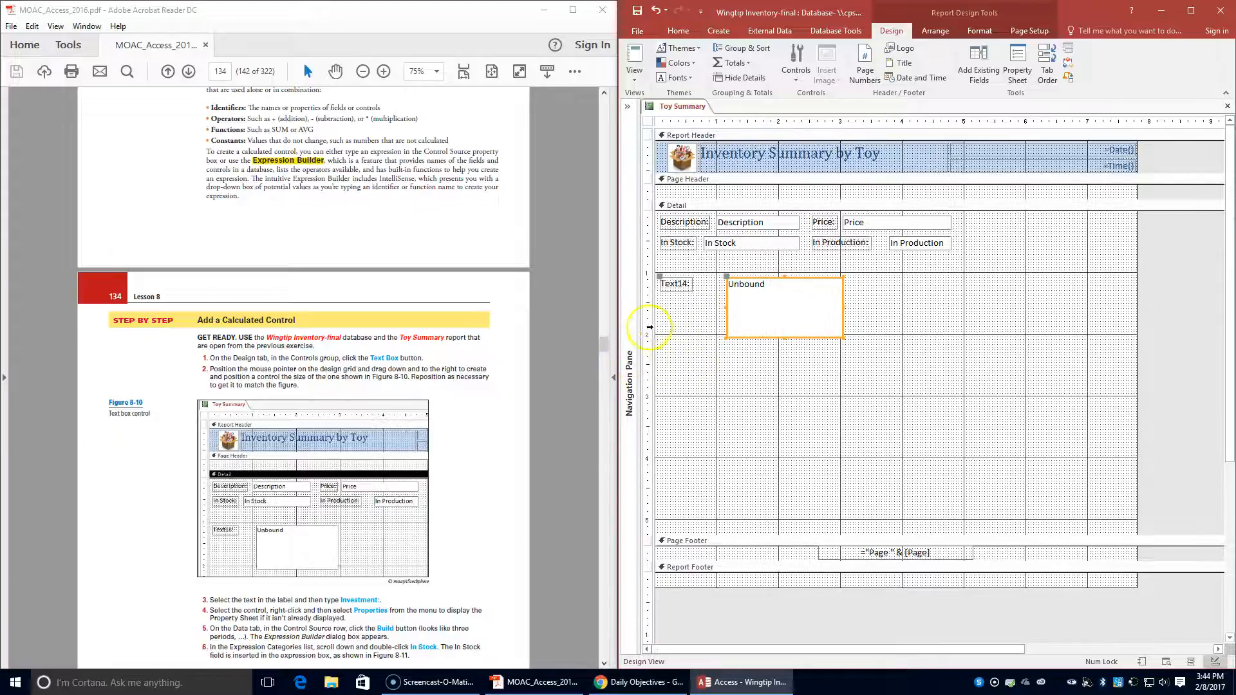
# - Change the caption of the new text box's label to Investment:
pyautogui.click(673, 283)
pyautogui.doubleClick(674, 283)
pyautogui.write('Investment:')
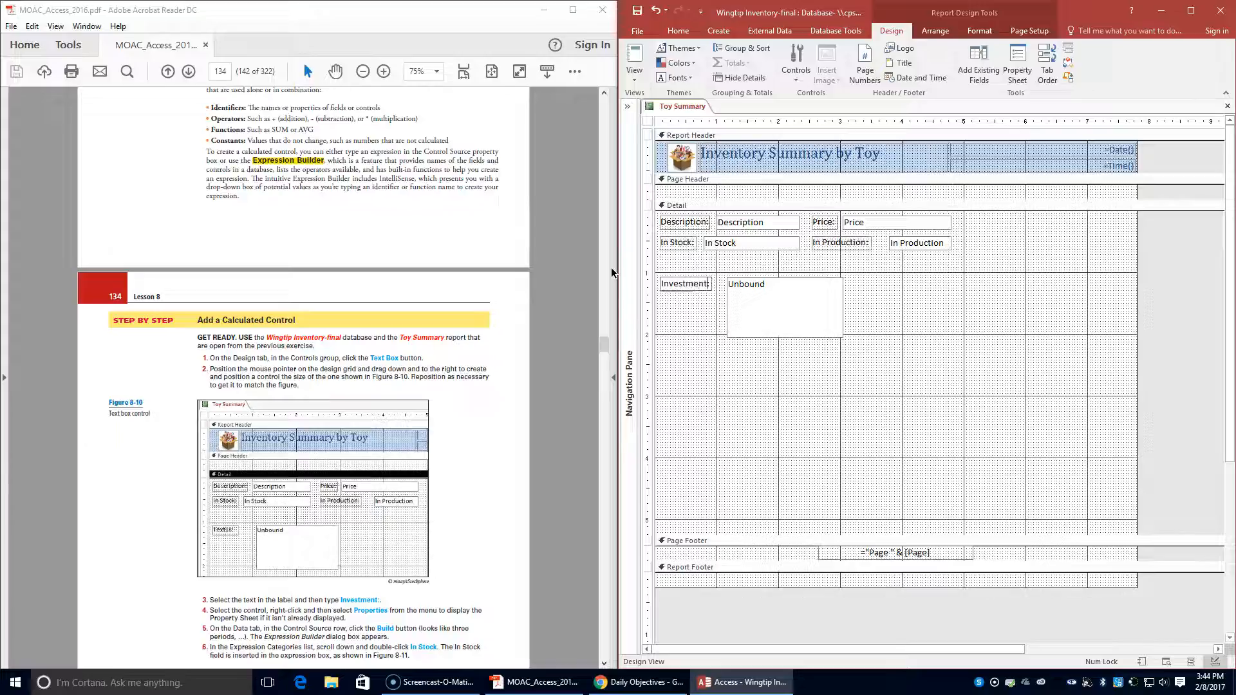
# - Open the Expression Builder for the Control Source property of the unbound text box beside Investment:
pyautogui.click(747, 286)
pyautogui.click(763, 286)
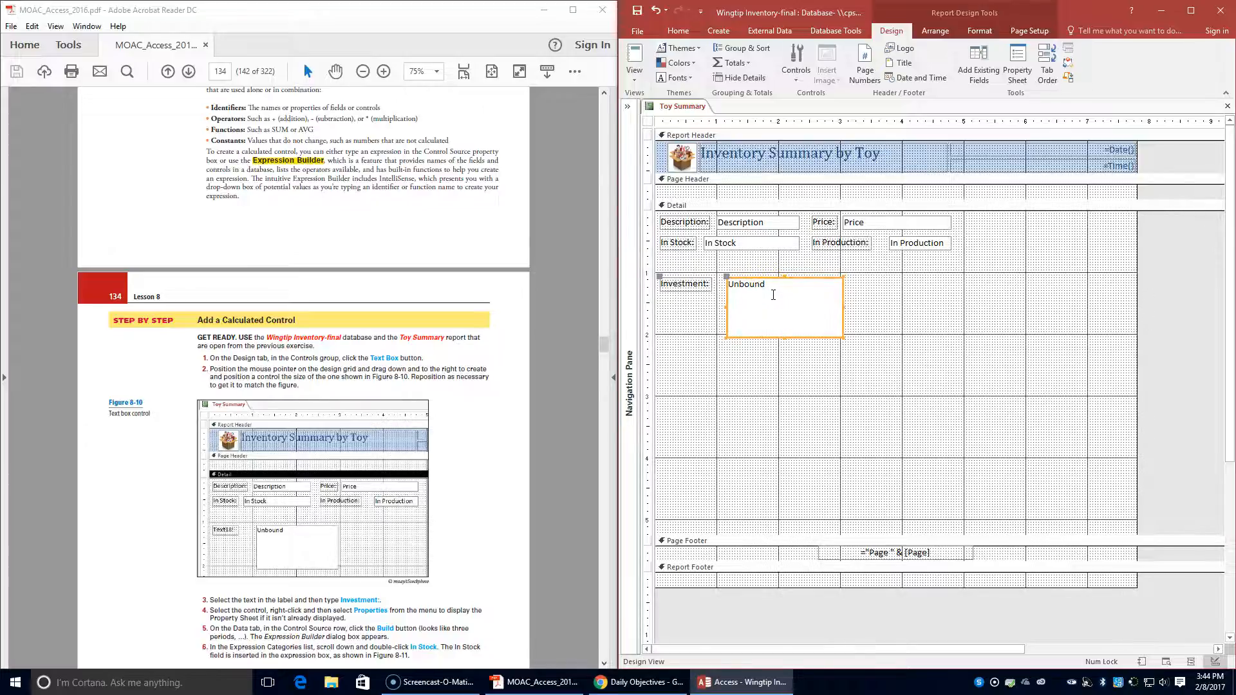
pyautogui.rightClick(773, 295)
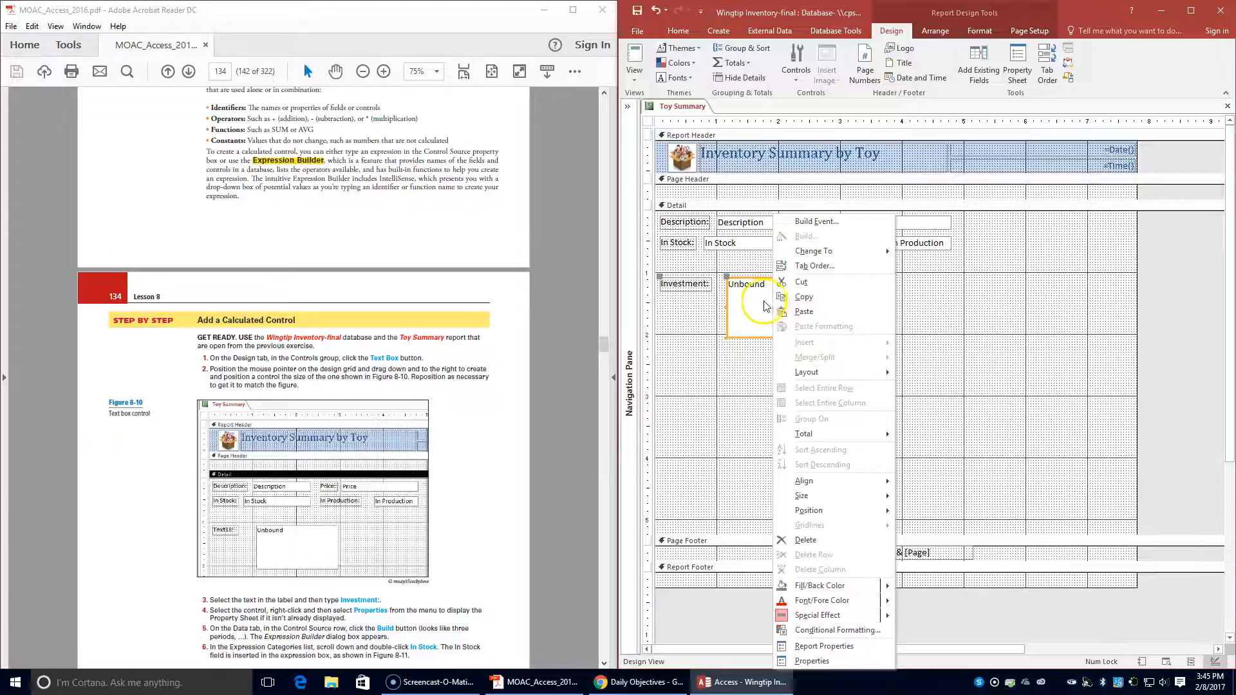
pyautogui.click(811, 668)
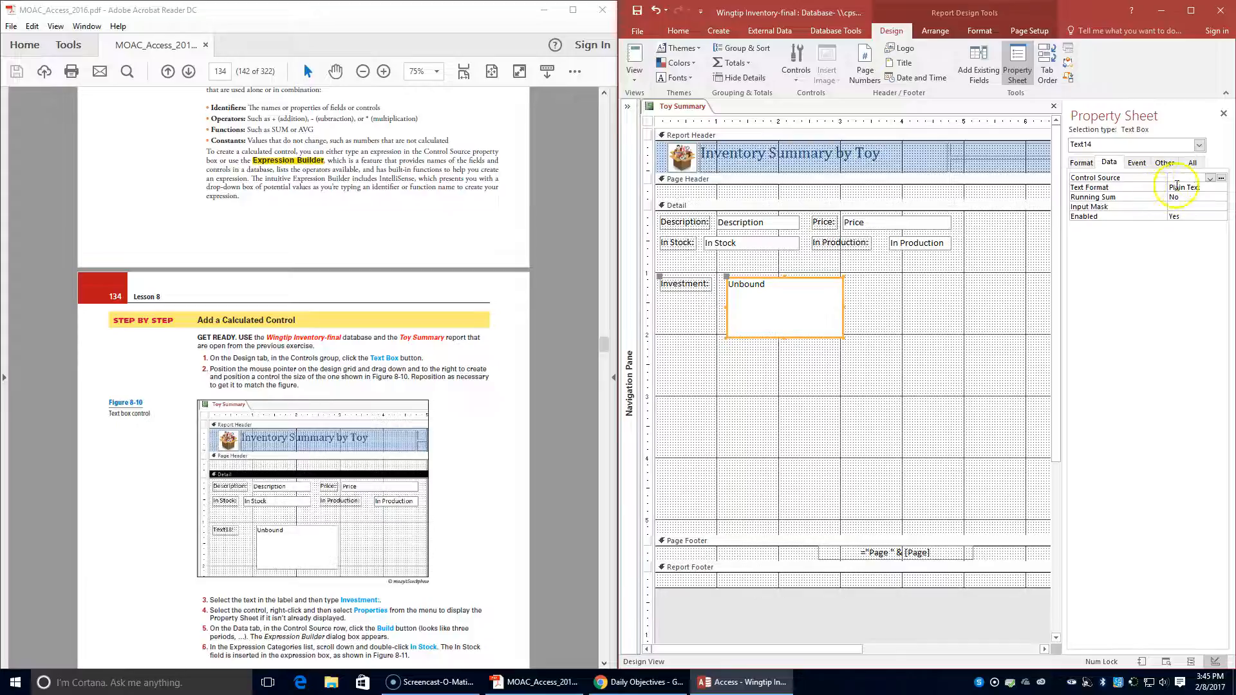
pyautogui.click(1221, 180)
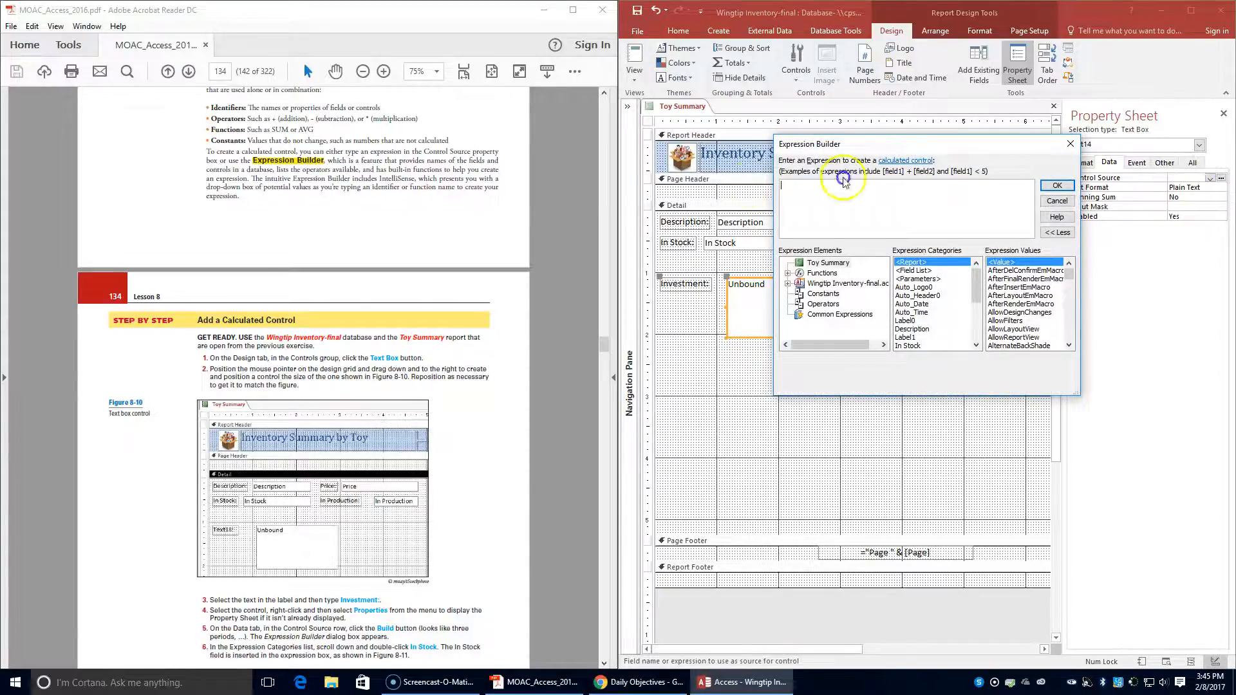
# - Insert the In Stock field of the Toy Summary report into the expression and read the lesson's following instructions
pyautogui.scroll(-2, 304, 365)
pyautogui.scroll(-1, 304, 365)
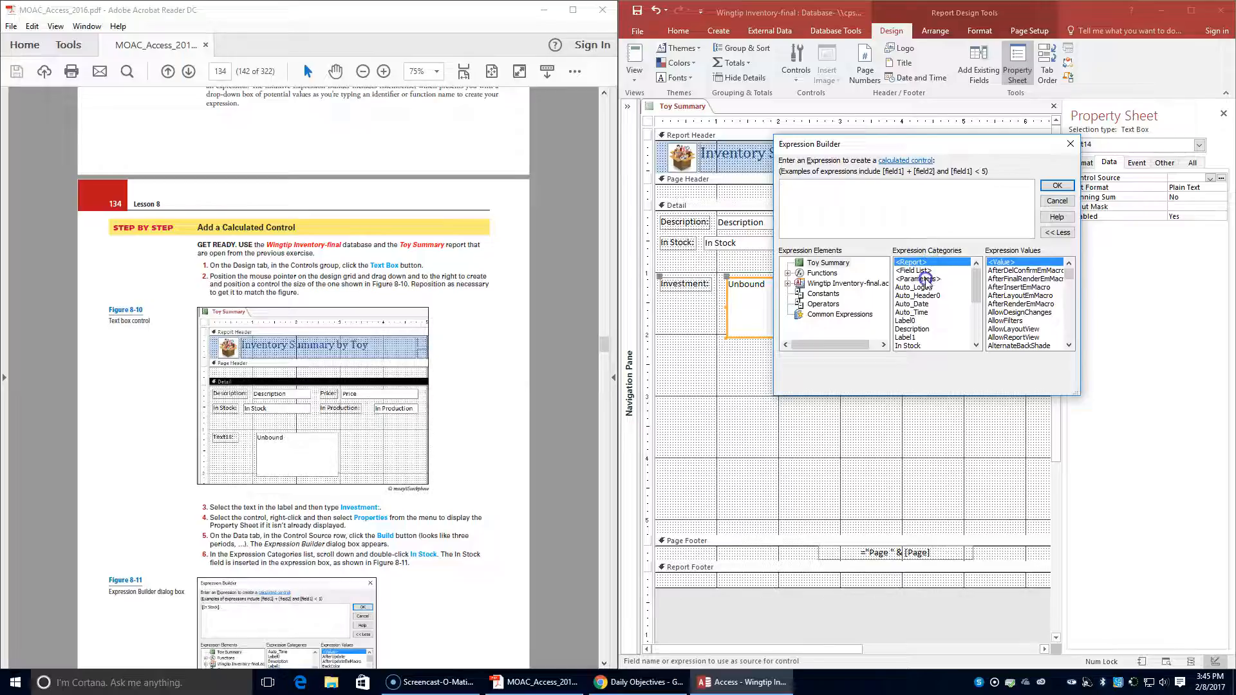
pyautogui.click(910, 347)
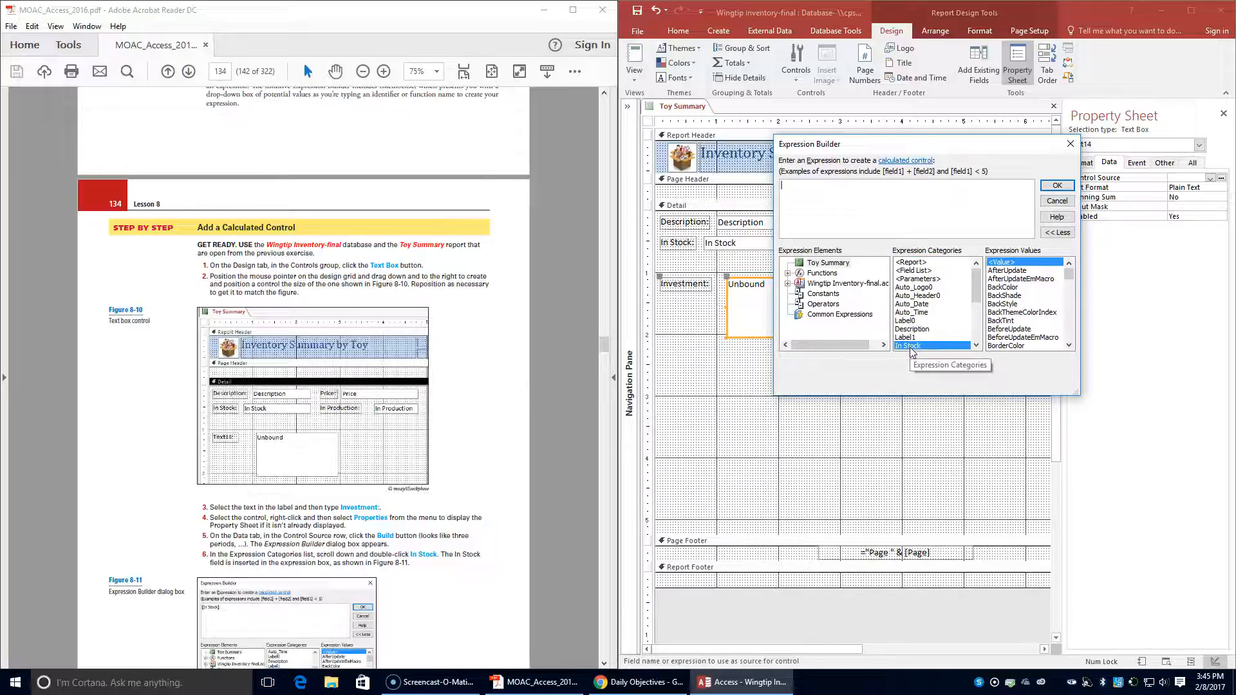
pyautogui.scroll(-2, 366, 388)
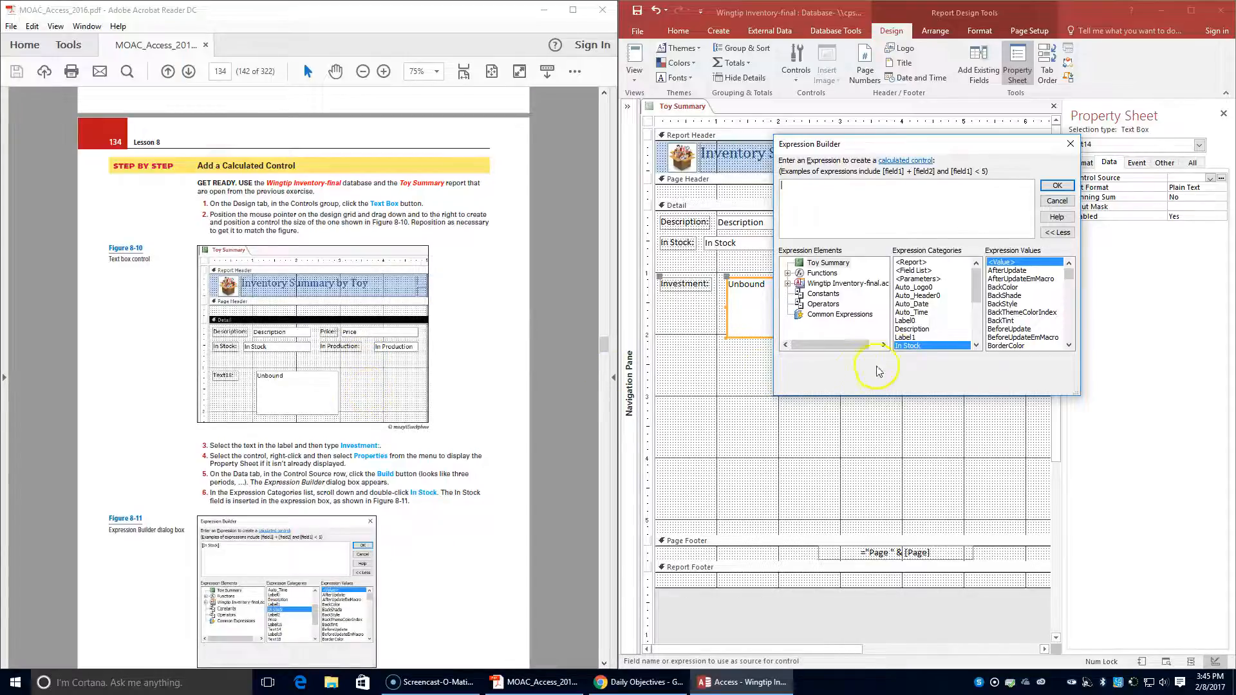
pyautogui.doubleClick(907, 346)
pyautogui.click(798, 208)
pyautogui.scroll(-1, 500, 435)
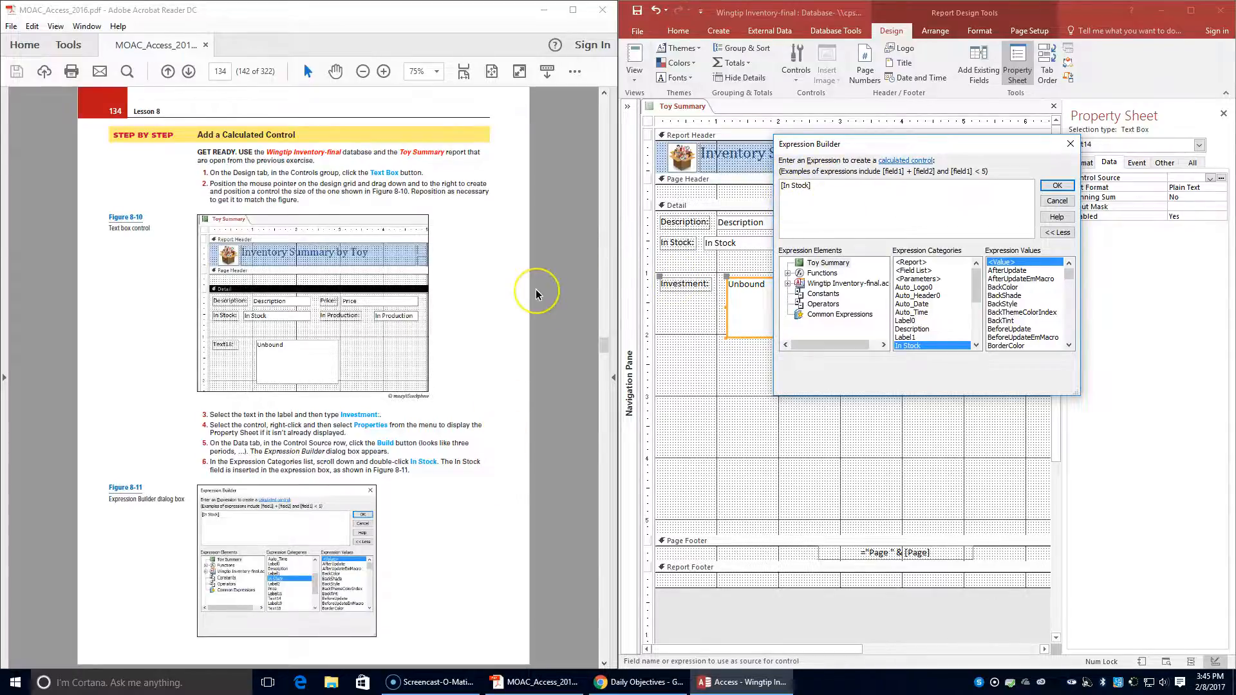
pyautogui.scroll(-3, 540, 288)
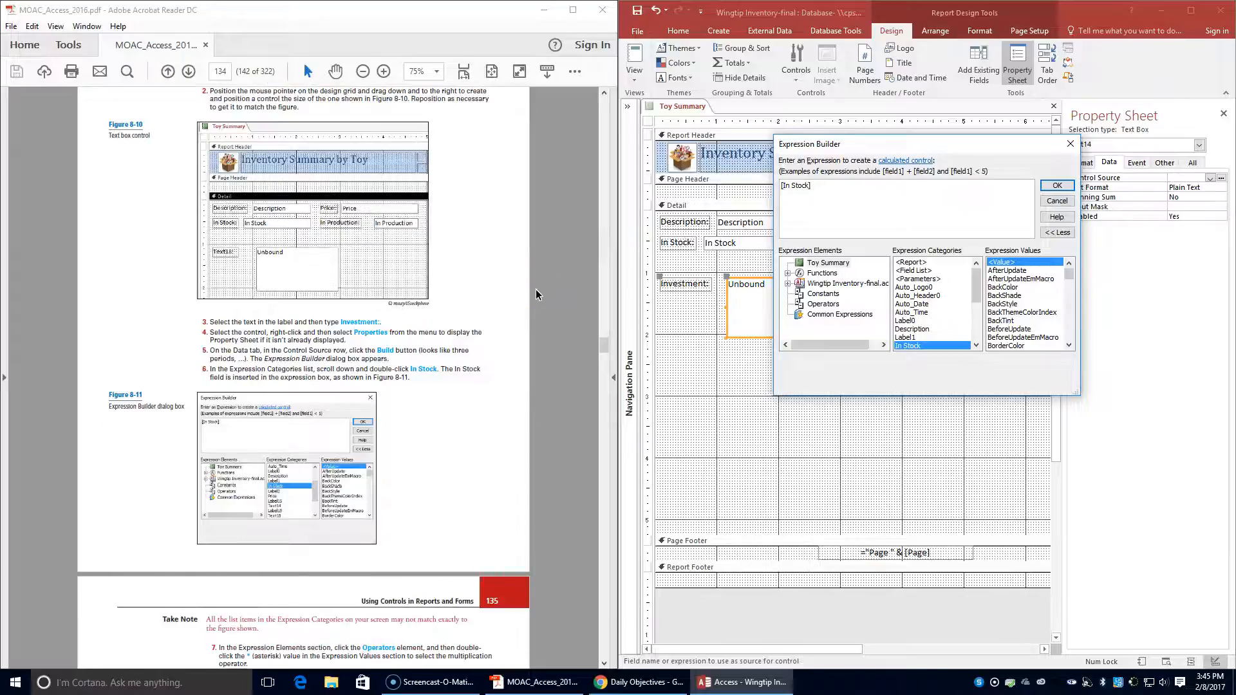
pyautogui.scroll(-2, 537, 291)
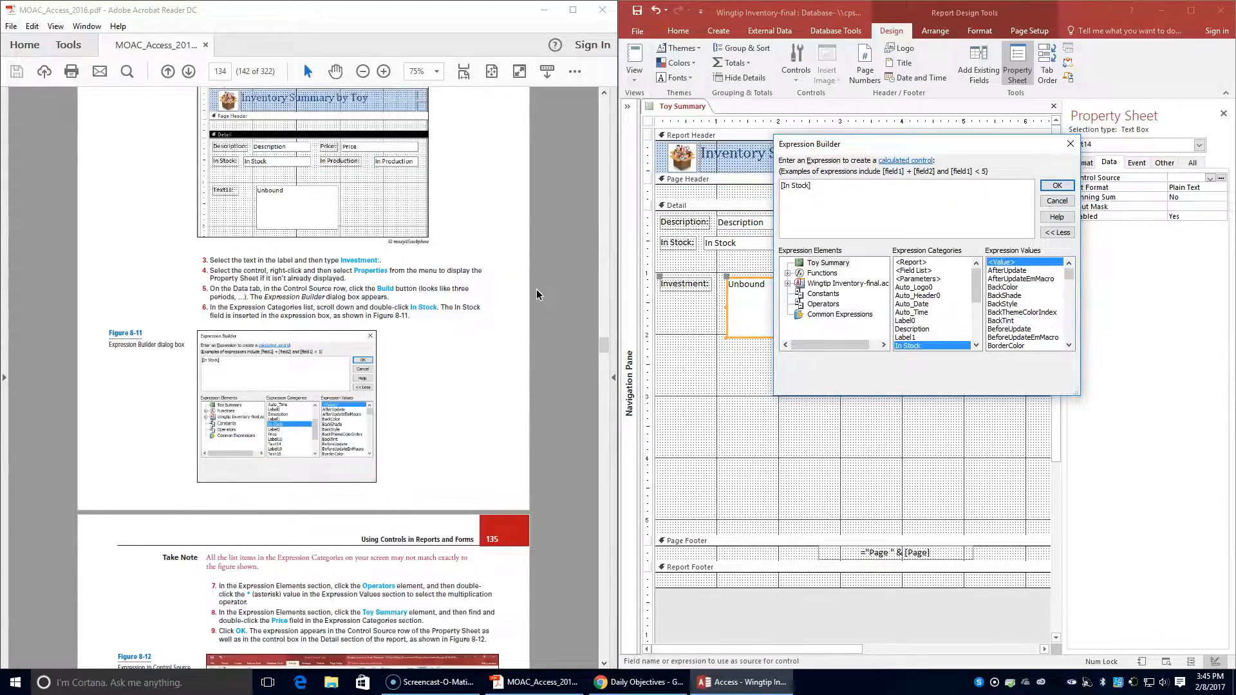
# - Append the * multiplication operator after [In Stock] in the expression
pyautogui.scroll(-1, 536, 288)
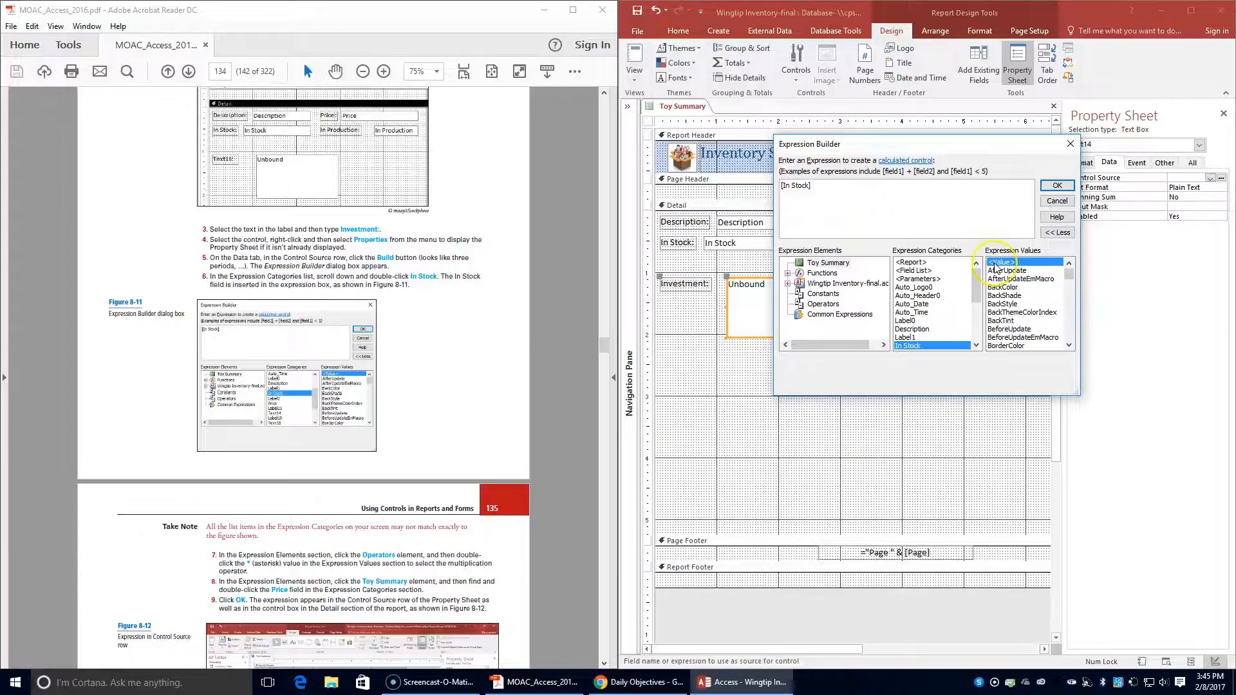
pyautogui.click(818, 264)
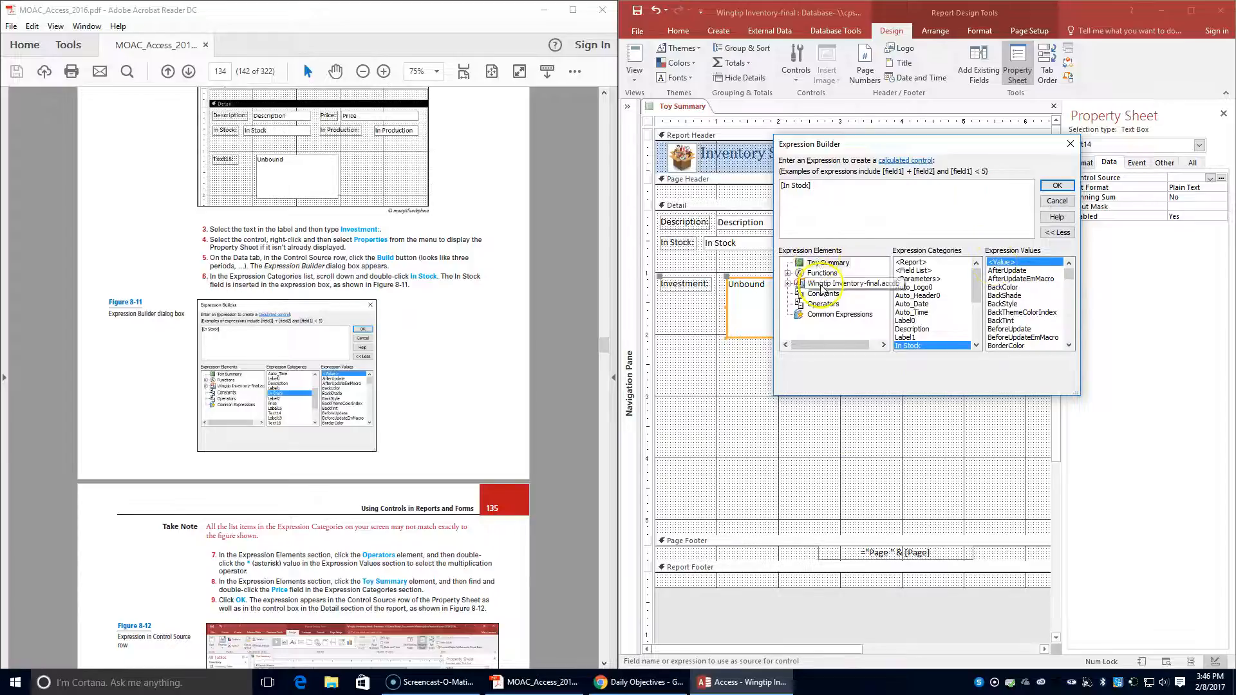
pyautogui.click(816, 305)
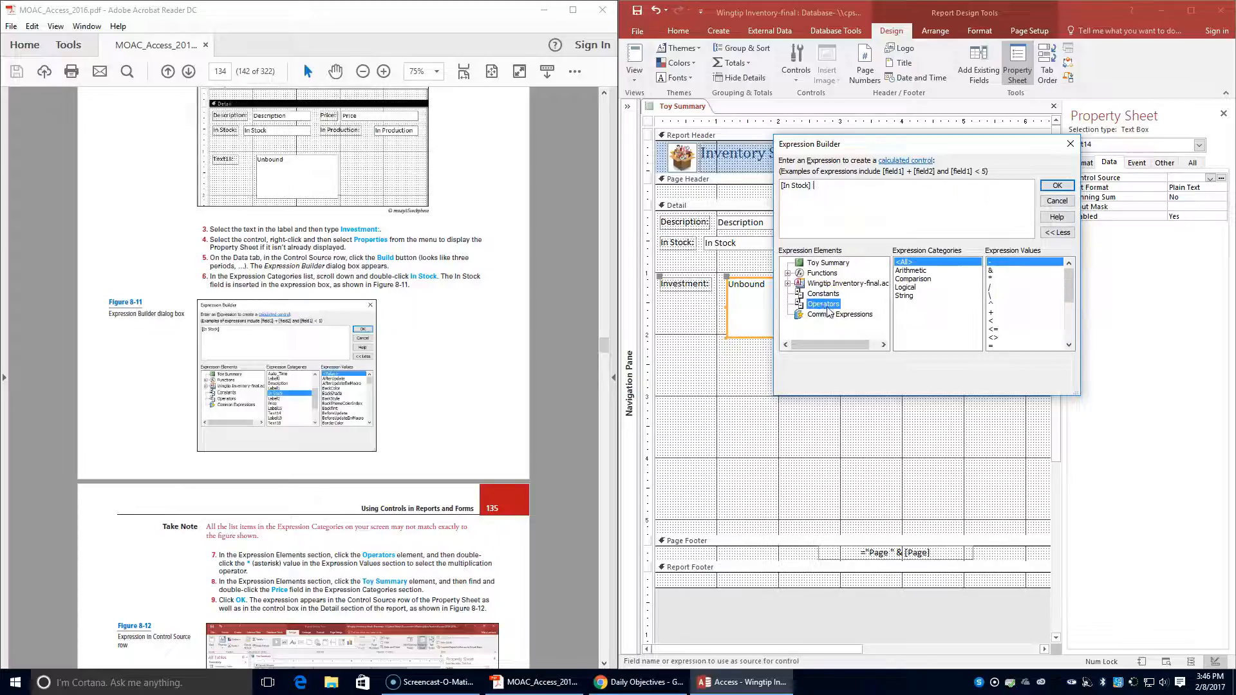
pyautogui.click(991, 278)
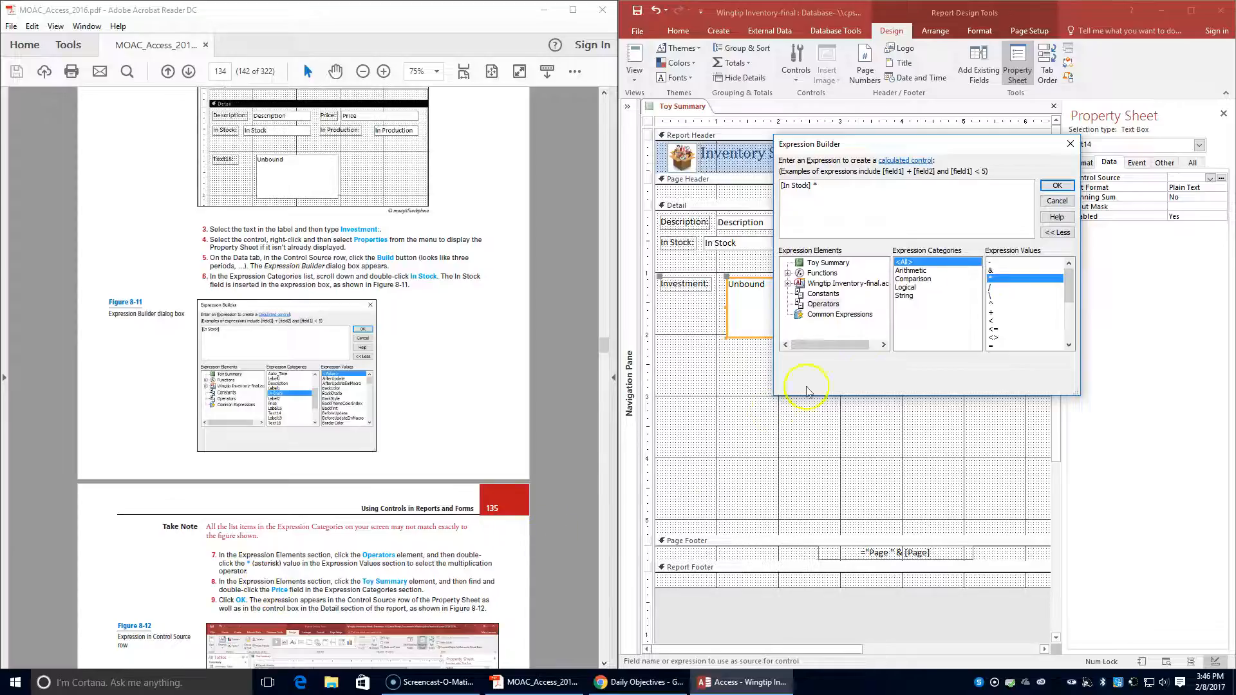
# - Add the Toy Summary report's Price field after the operator and accept the expression [In Stock] * [Price]
pyautogui.click(831, 263)
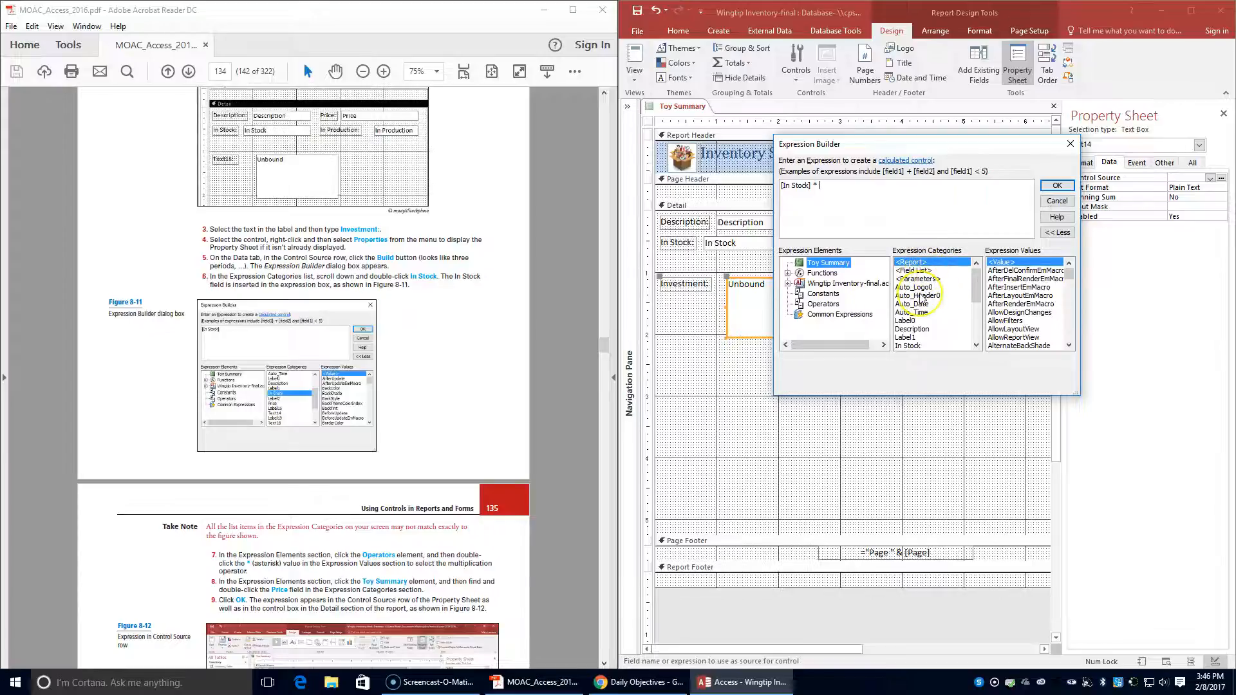
pyautogui.scroll(-1, 921, 296)
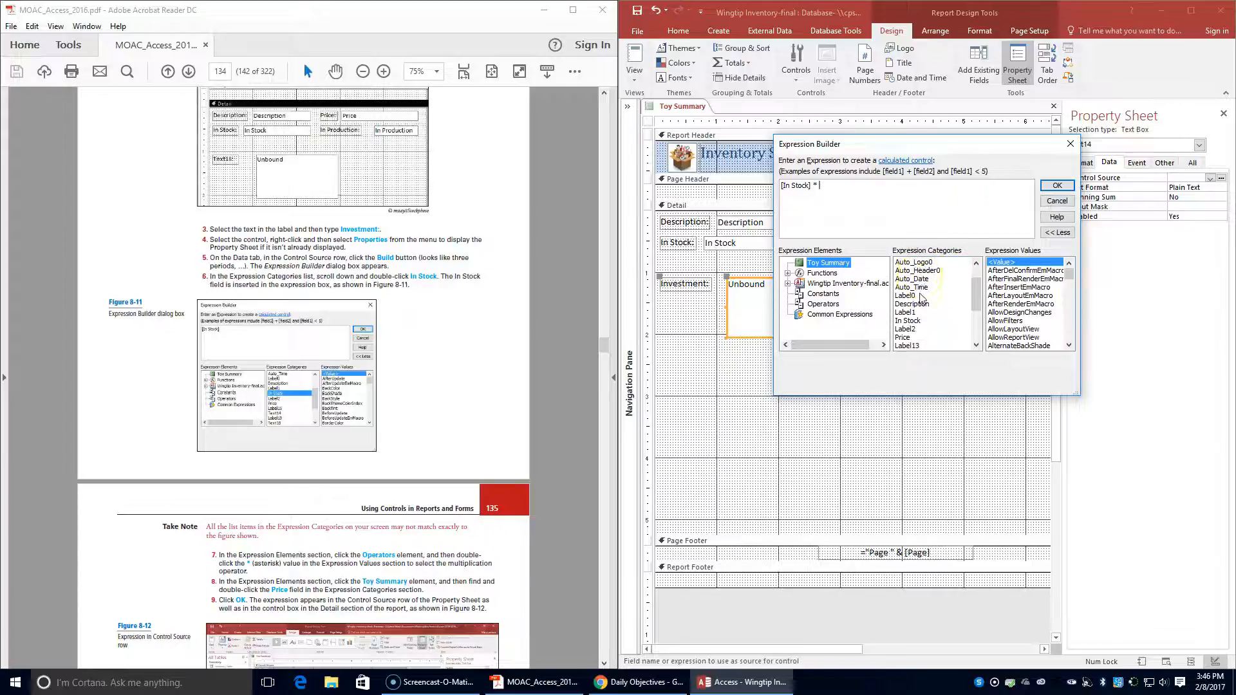
pyautogui.doubleClick(903, 338)
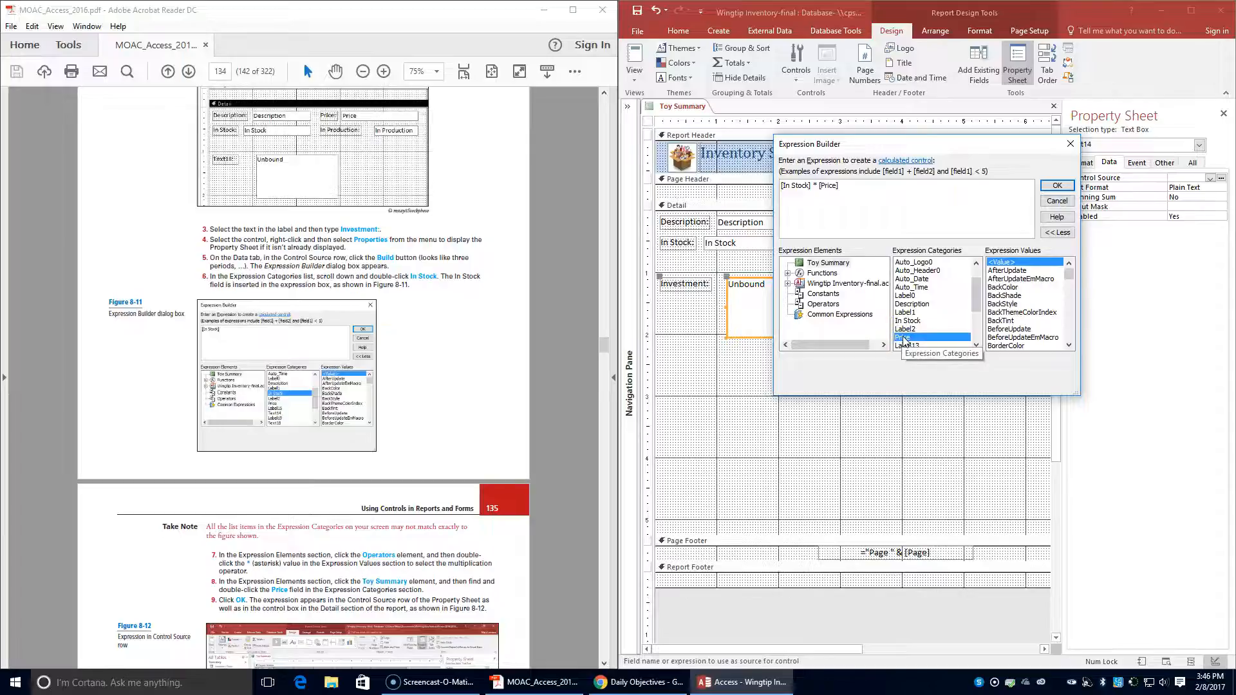
pyautogui.click(792, 186)
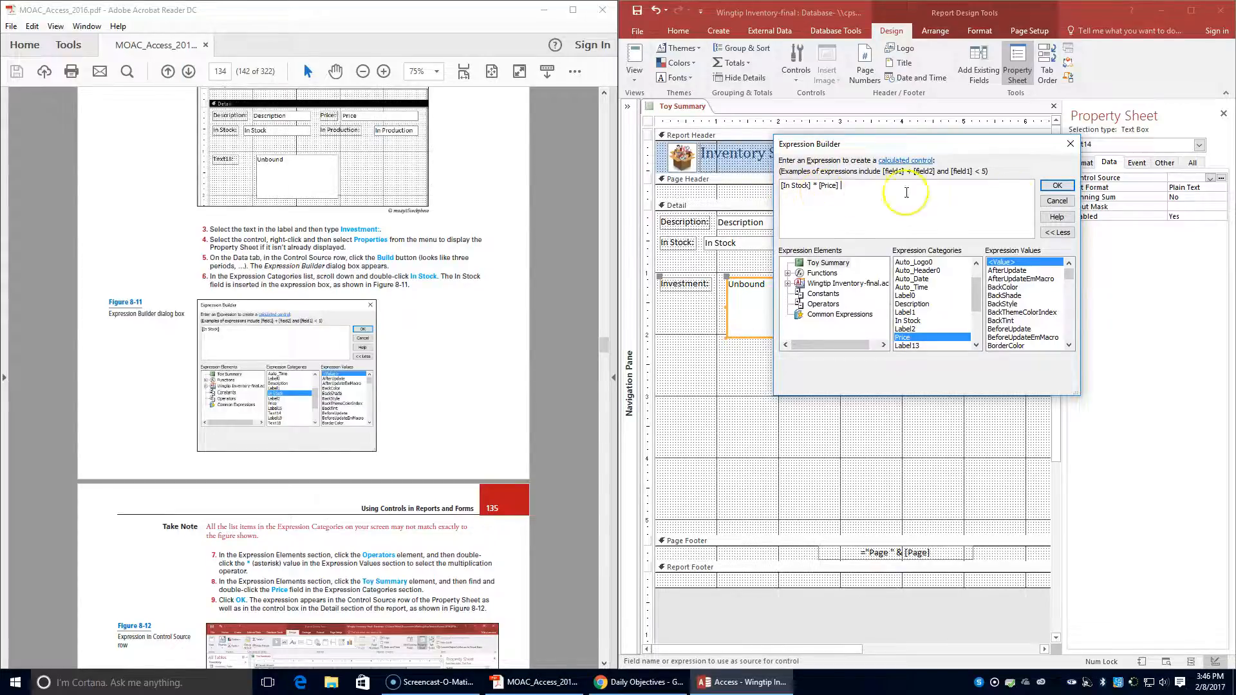
pyautogui.click(1058, 186)
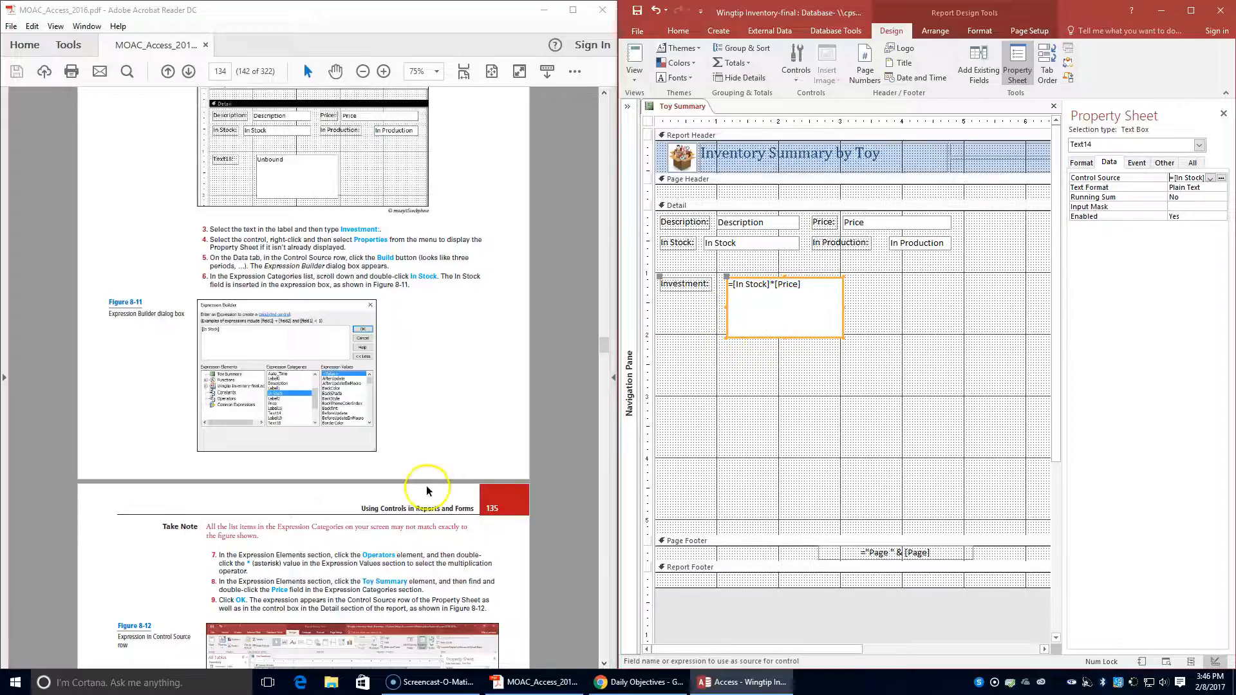
# - Read the lesson's remaining instructions, close the Property Sheet and display the Toy Summary report in Report view
pyautogui.scroll(-1, 448, 483)
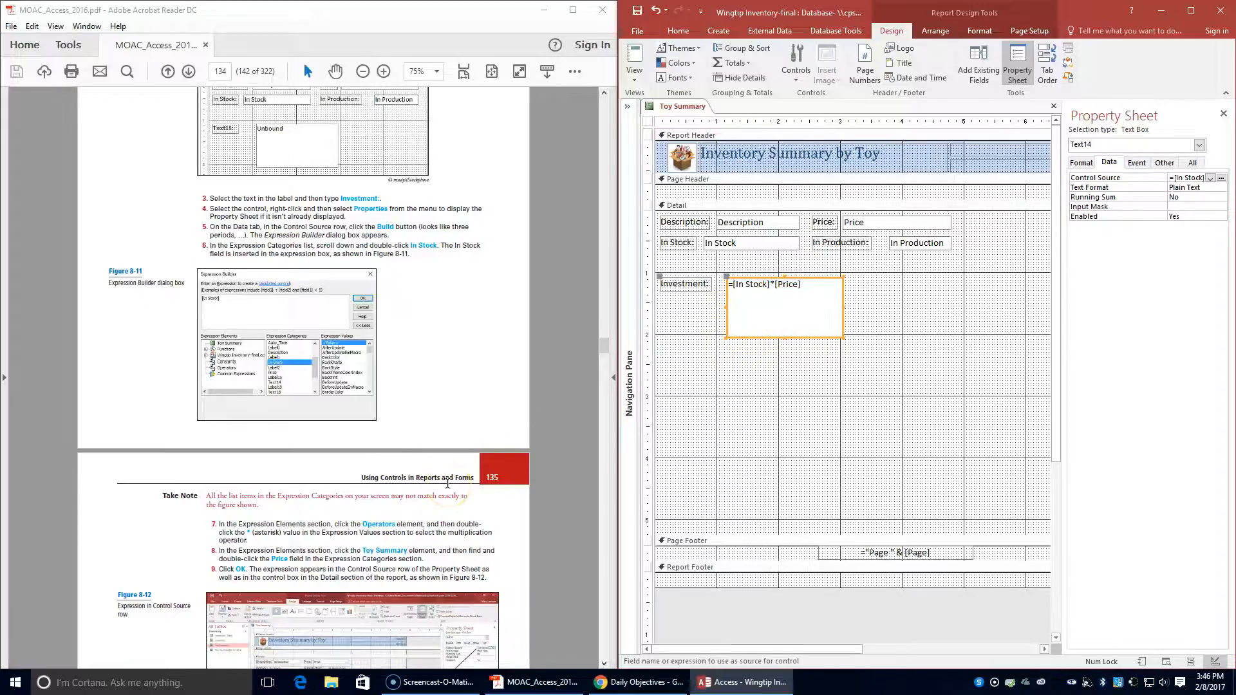
pyautogui.scroll(-4, 448, 483)
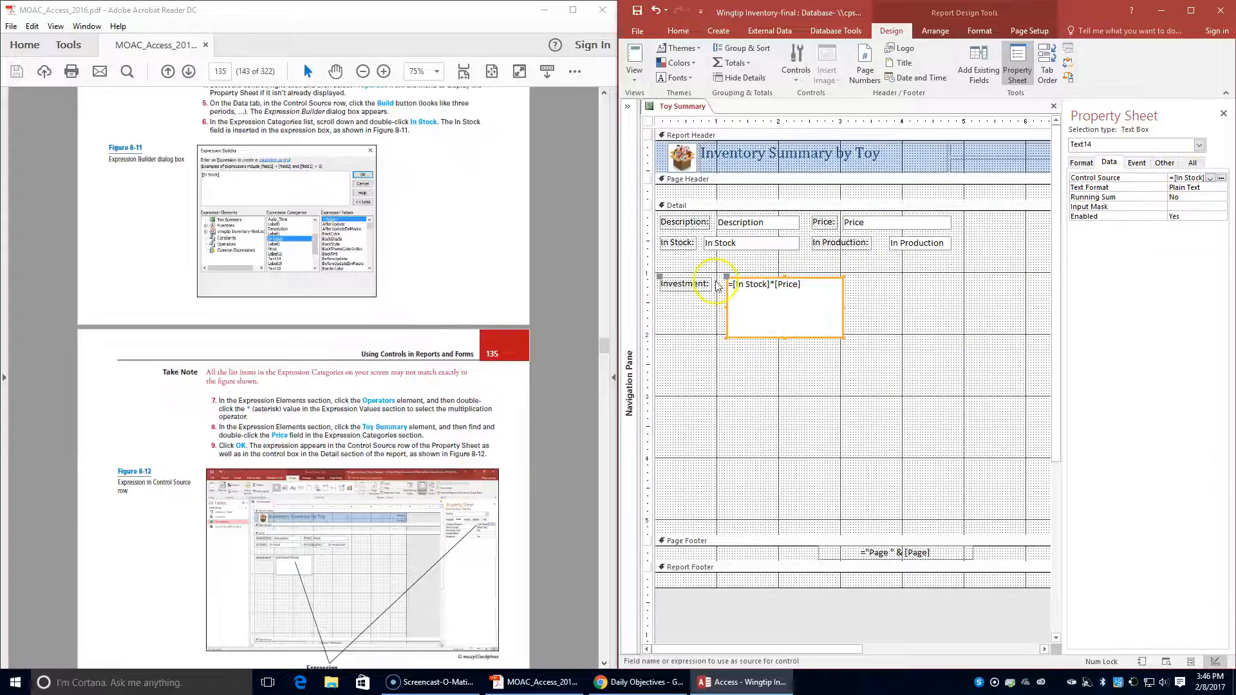
pyautogui.scroll(-3, 394, 472)
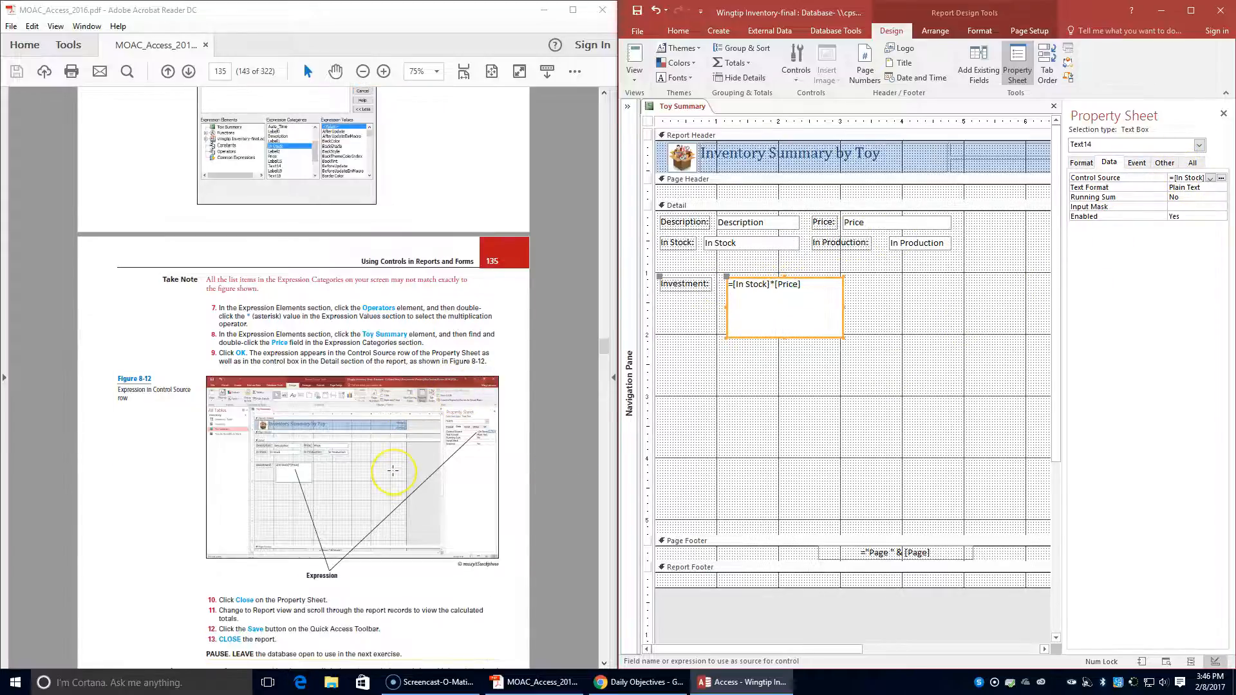
pyautogui.scroll(-1, 394, 472)
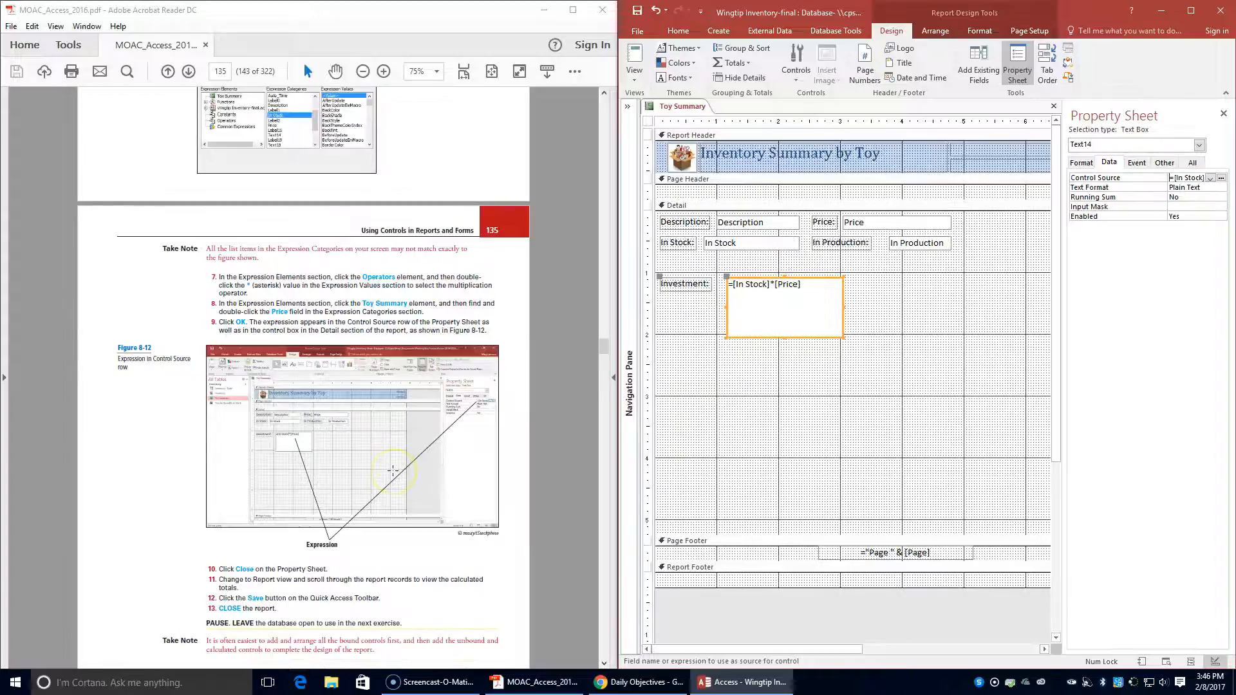
pyautogui.click(1225, 113)
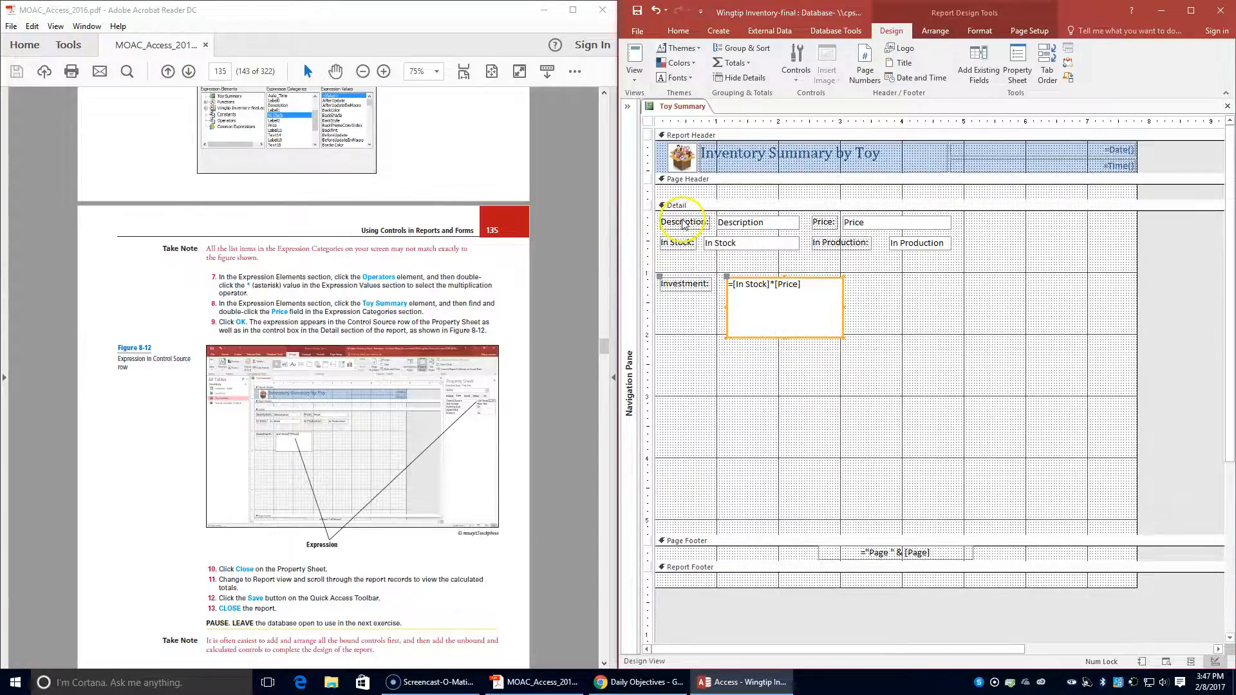
pyautogui.click(634, 73)
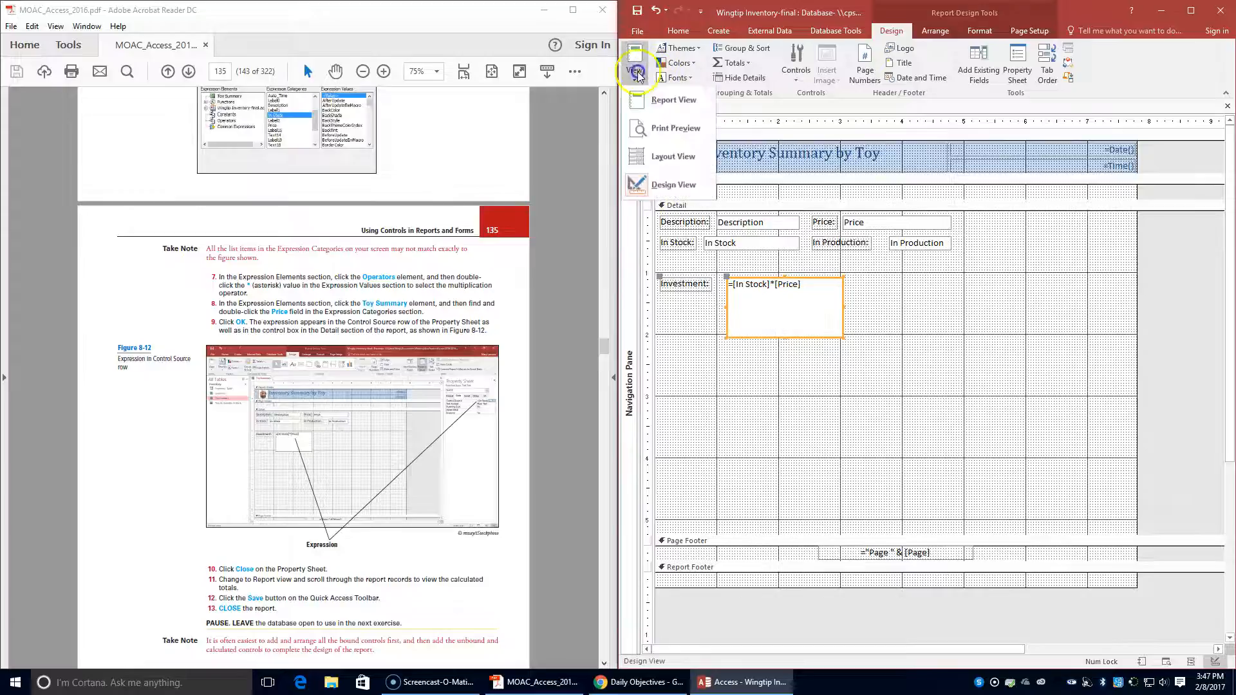
pyautogui.click(646, 103)
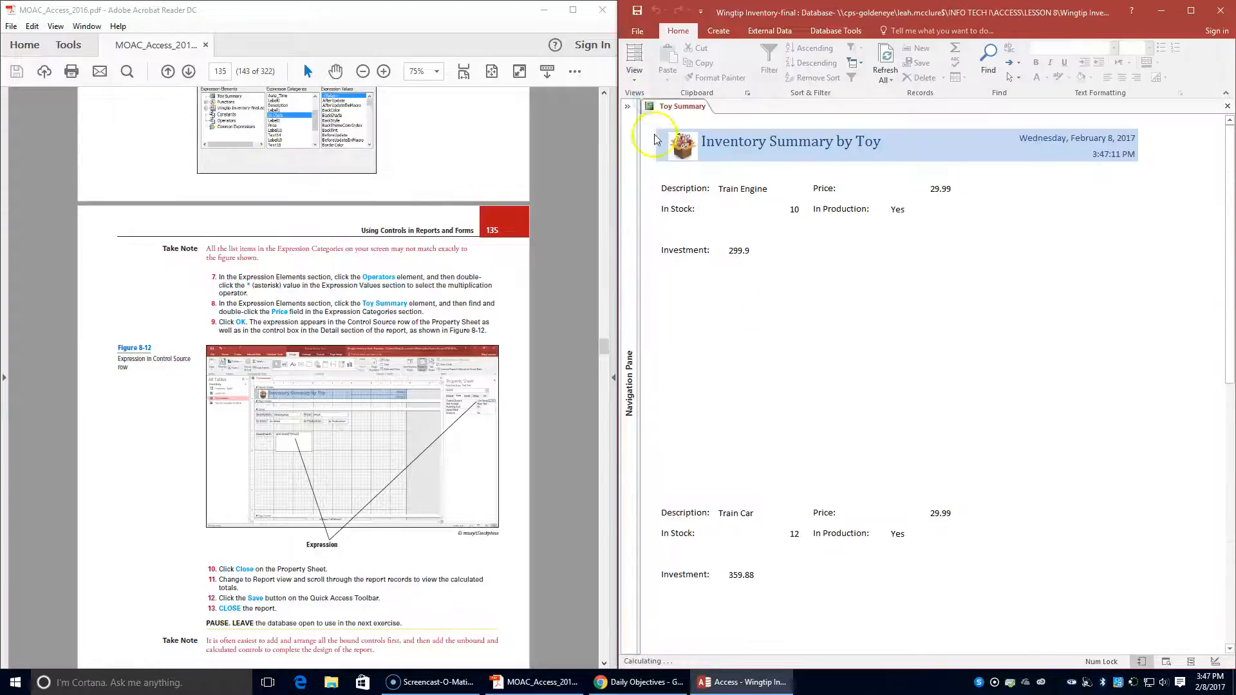